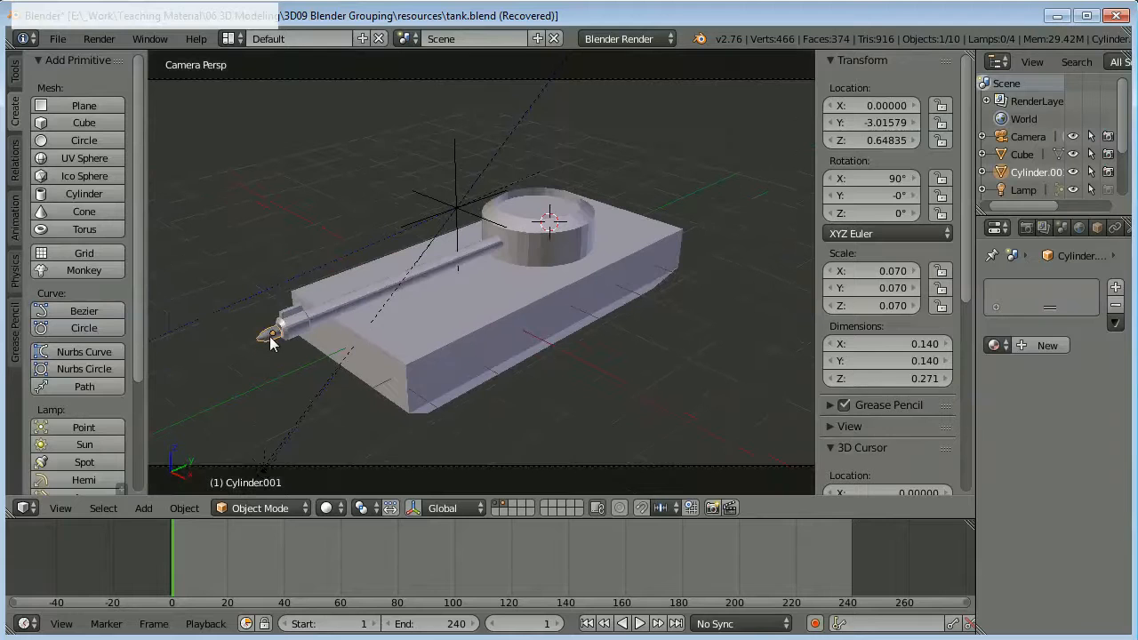
# Step: Select the shell in front of the gun barrel's muzzle and examine it up close
pyautogui.rightClick(269, 335)
pyautogui.press('KP_Decimal')
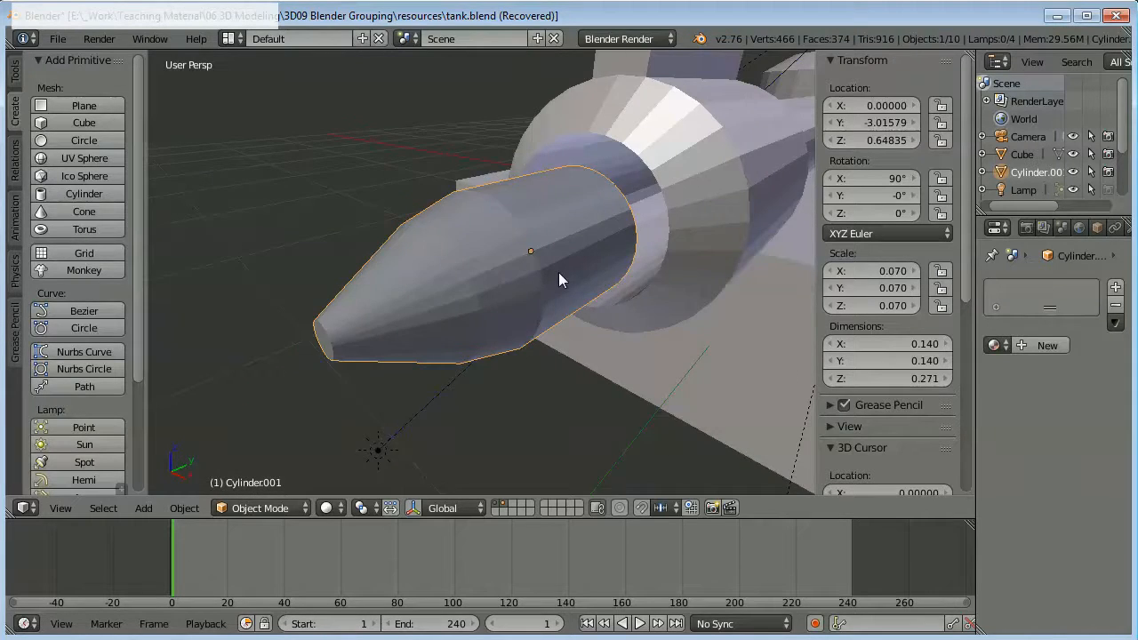
pyautogui.scroll(-3, 558, 275)
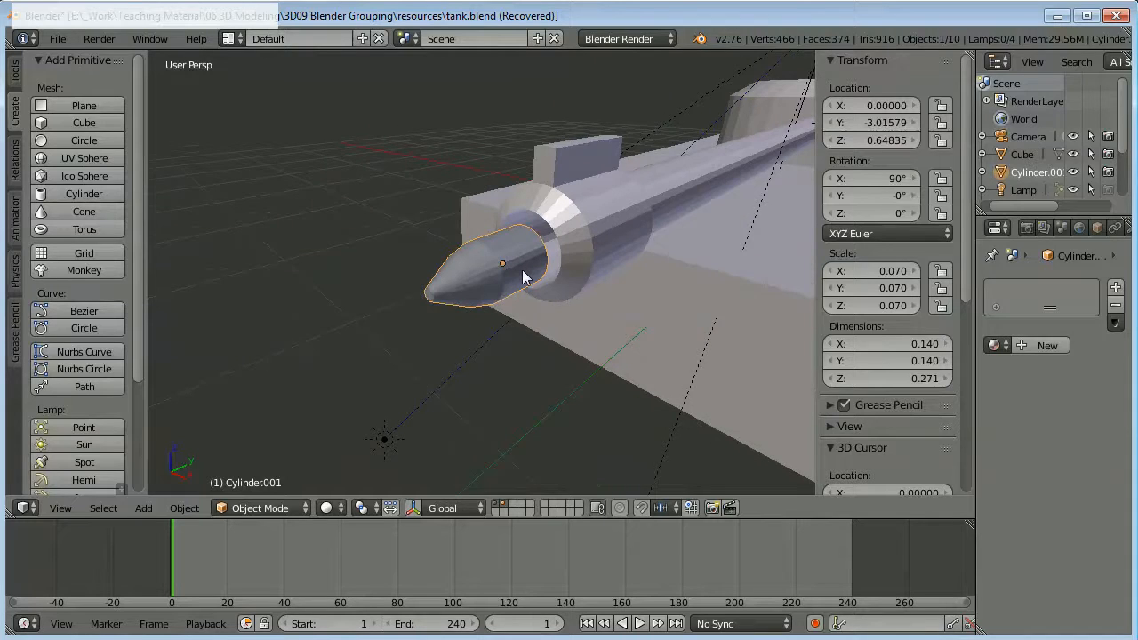
pyautogui.scroll(2, 520, 270)
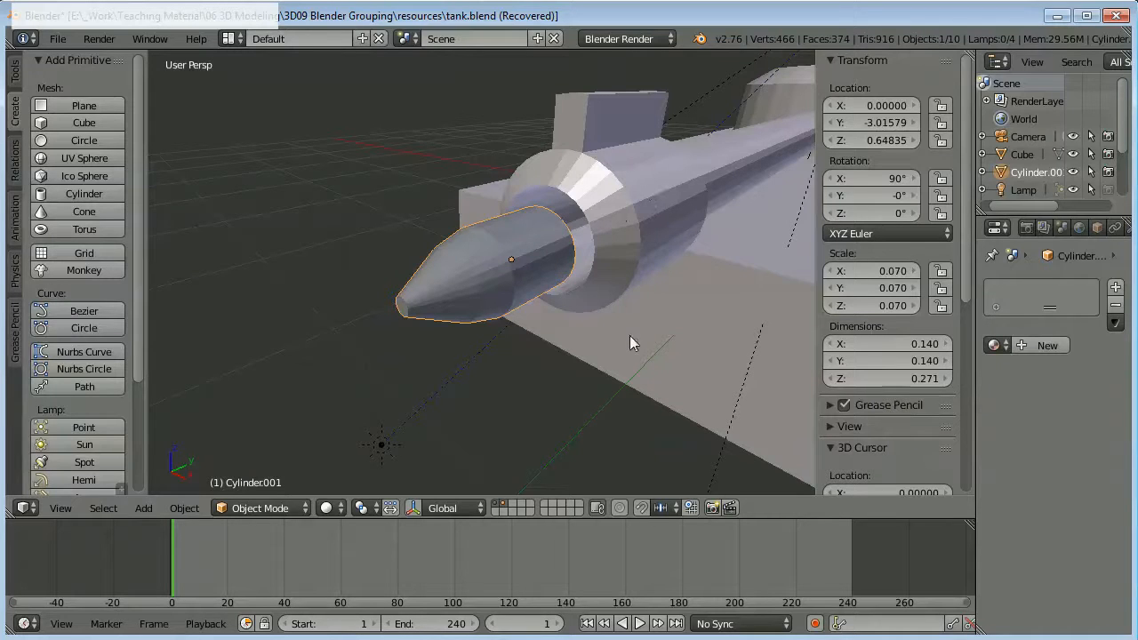
pyautogui.scroll(-4, 584, 325)
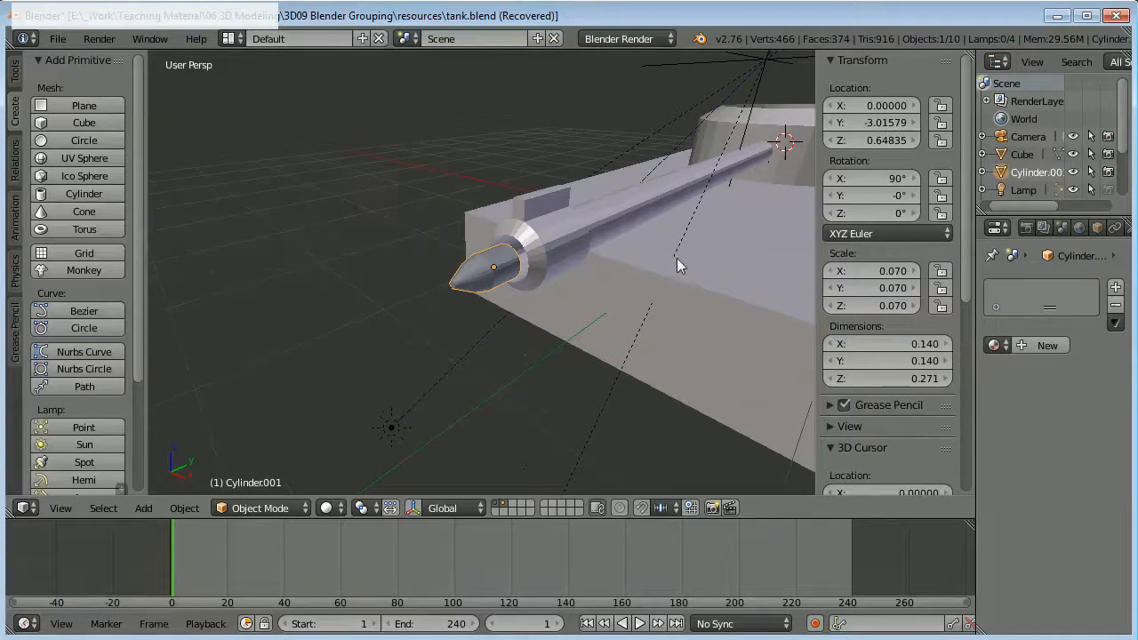
# Step: Show the tank in a right-side orthographic view with wireframe display
pyautogui.press('KP_3')
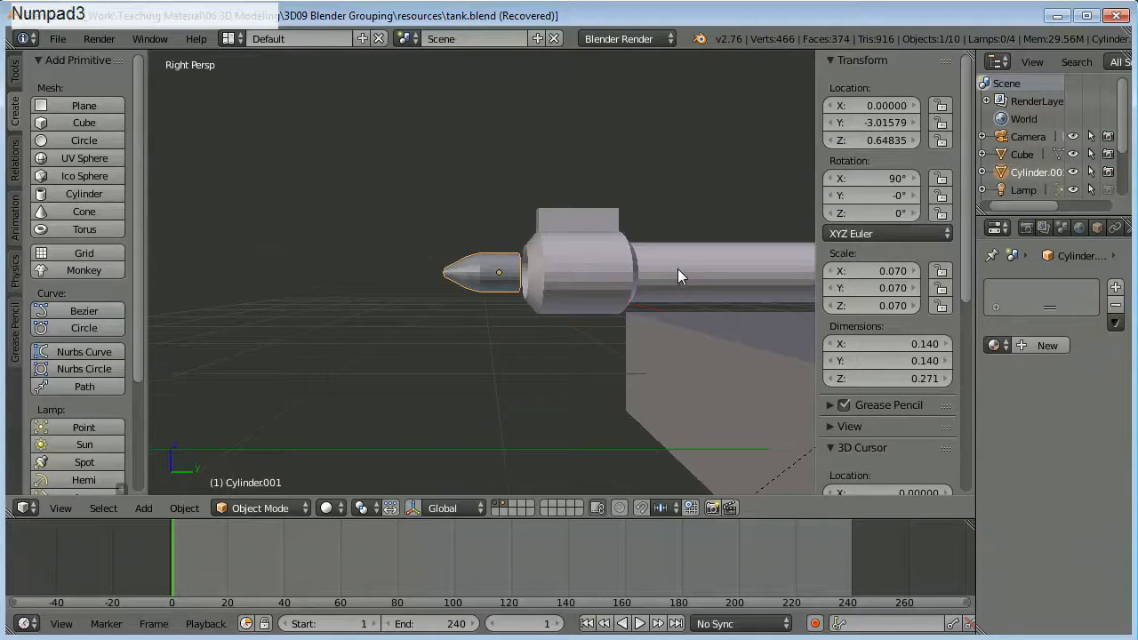
pyautogui.press('KP_5')
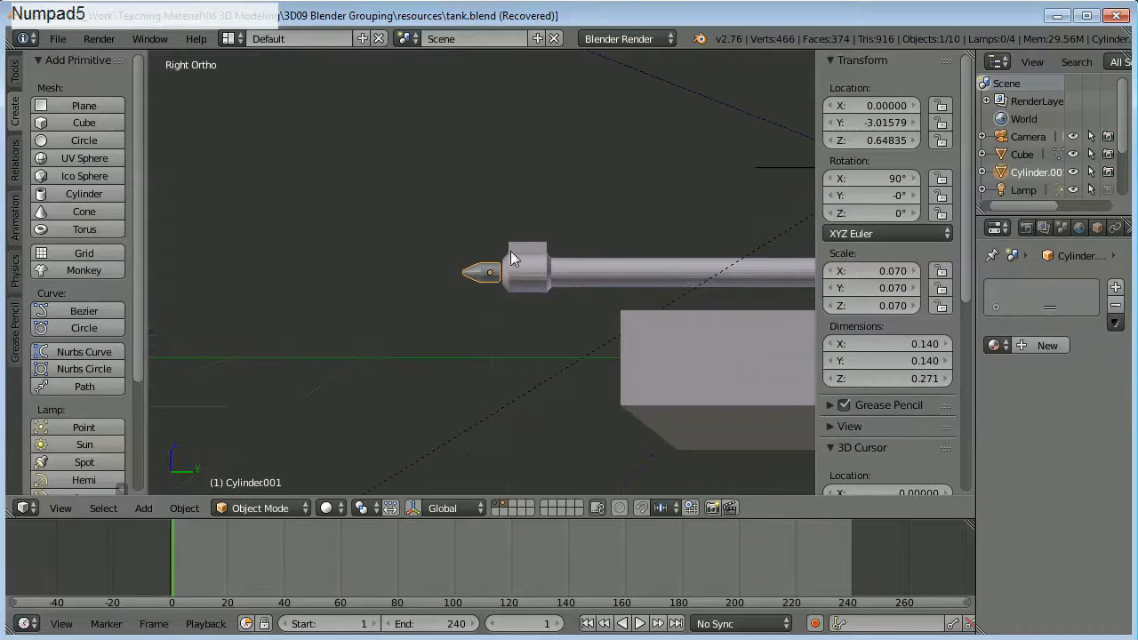
pyautogui.scroll(5, 551, 320)
pyautogui.scroll(-10, 583, 344)
pyautogui.scroll(6, 587, 345)
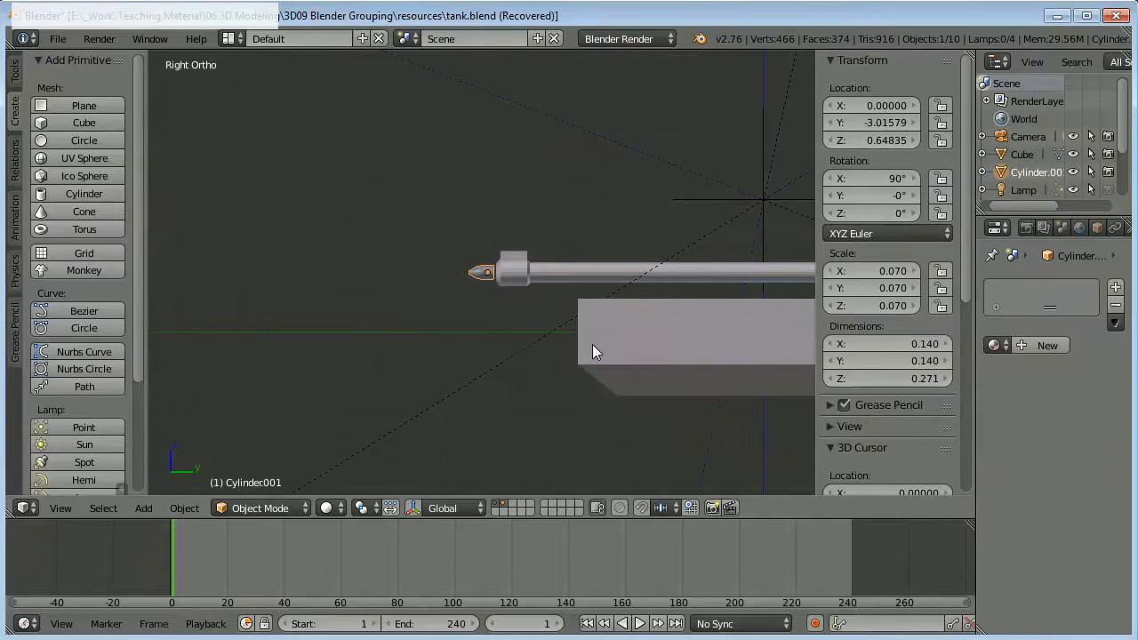
pyautogui.scroll(-2, 592, 344)
pyautogui.press('z')
pyautogui.scroll(3, 609, 308)
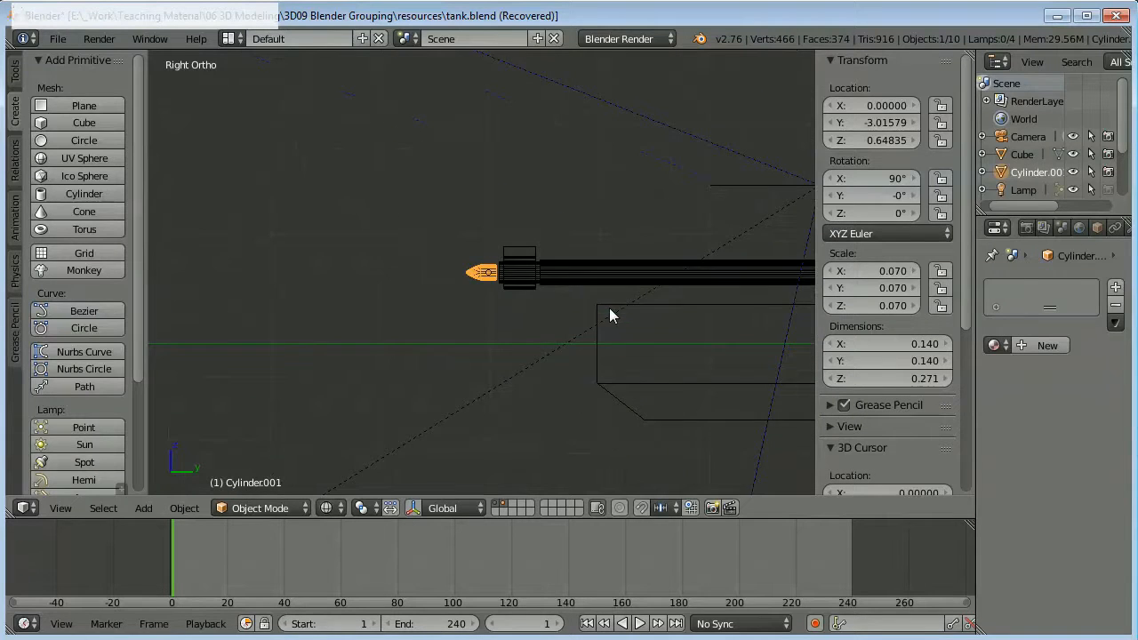
# Step: Move the shell along the Y axis through the gun barrel to about Y 0.964, inside the barrel's turret end
pyautogui.scroll(4, 479, 295)
pyautogui.press('g')
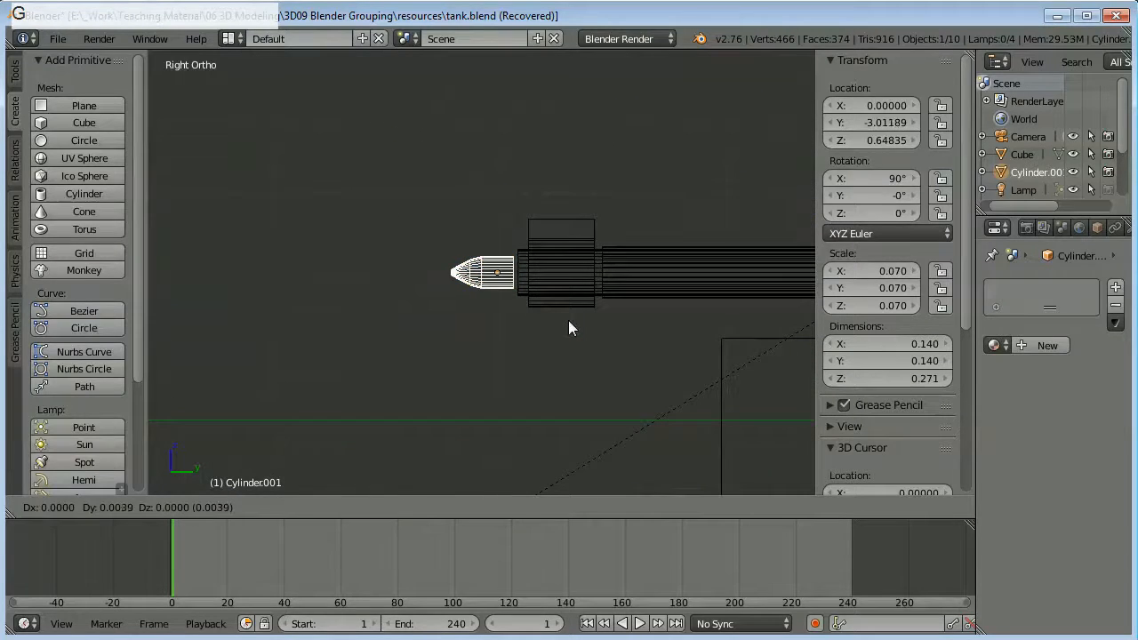
pyautogui.press('y')
pyautogui.click(205, 327)
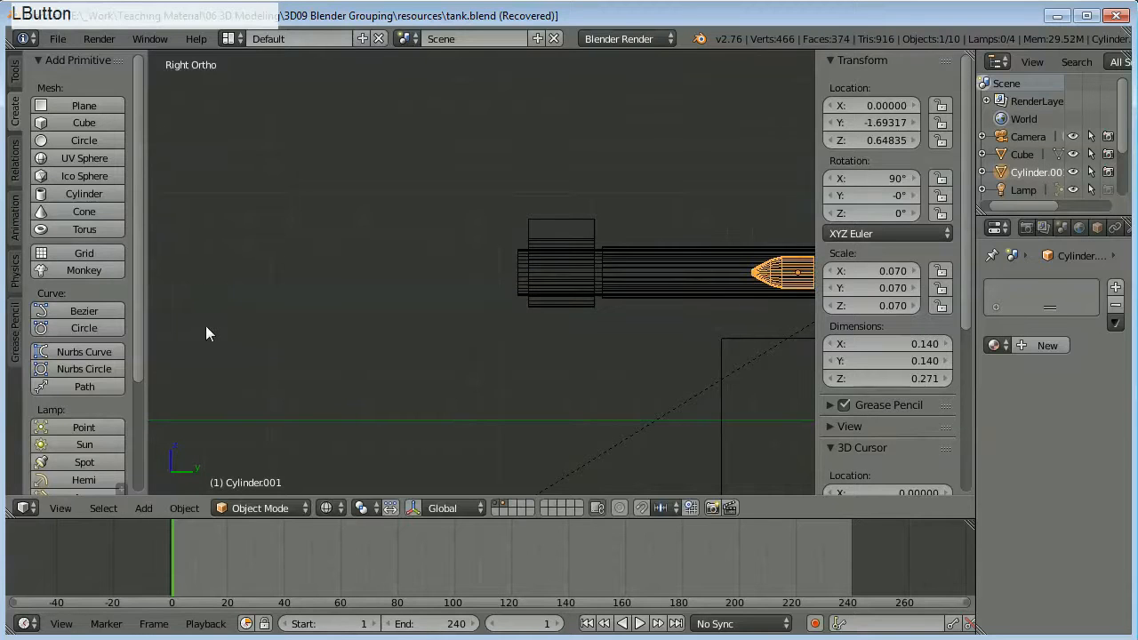
pyautogui.scroll(-4, 89, 325)
pyautogui.scroll(-1, 661, 351)
pyautogui.scroll(-4, 661, 344)
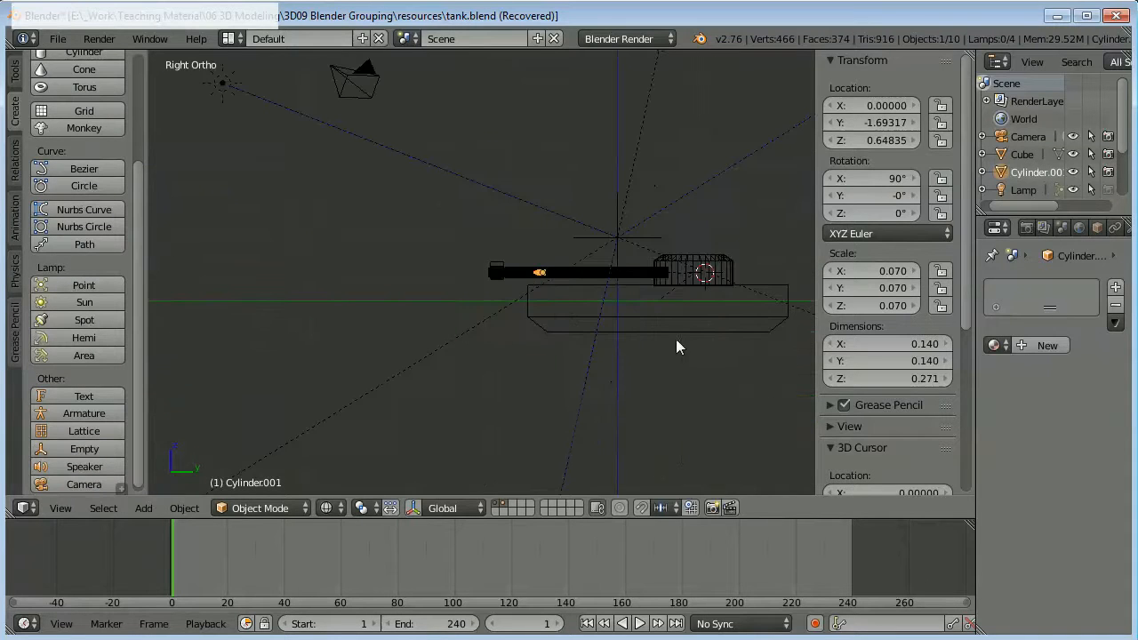
pyautogui.press('g')
pyautogui.press('y')
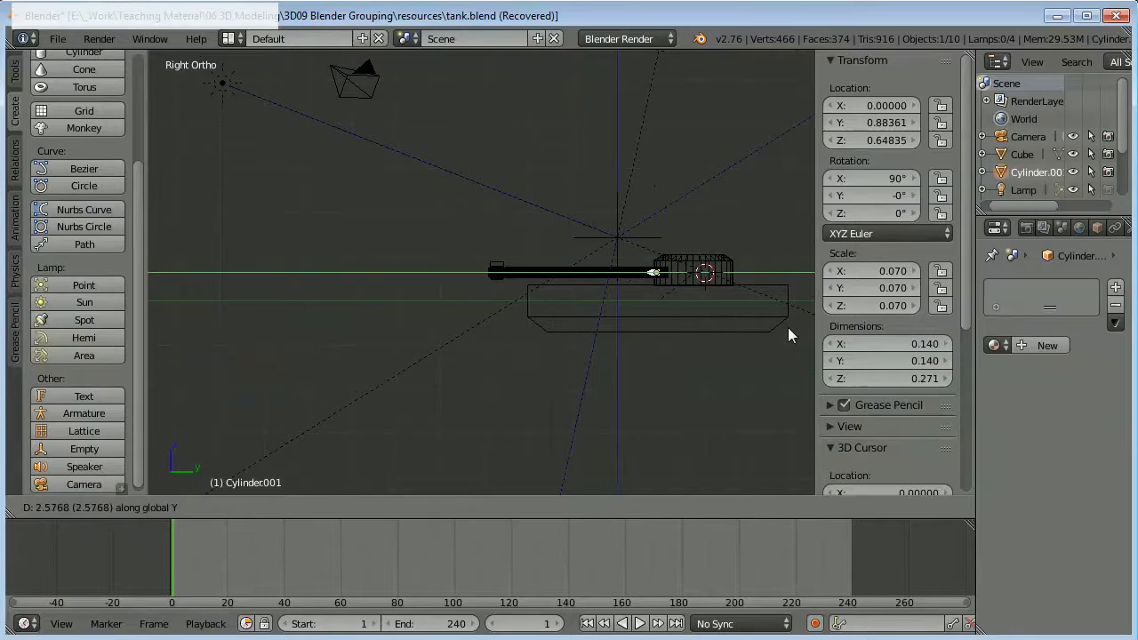
pyautogui.click(791, 326)
# Step: Examine the shell's placement inside the rear end of the gun barrel and its position relative to the turret
pyautogui.scroll(3, 747, 294)
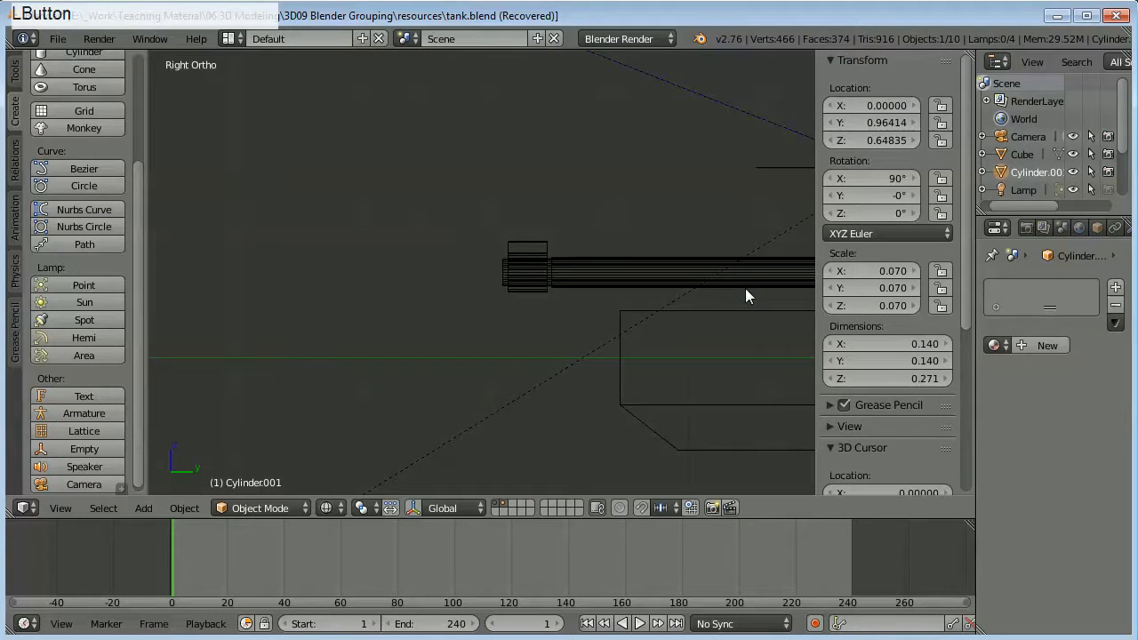
pyautogui.scroll(-3, 751, 297)
pyautogui.scroll(2, 685, 300)
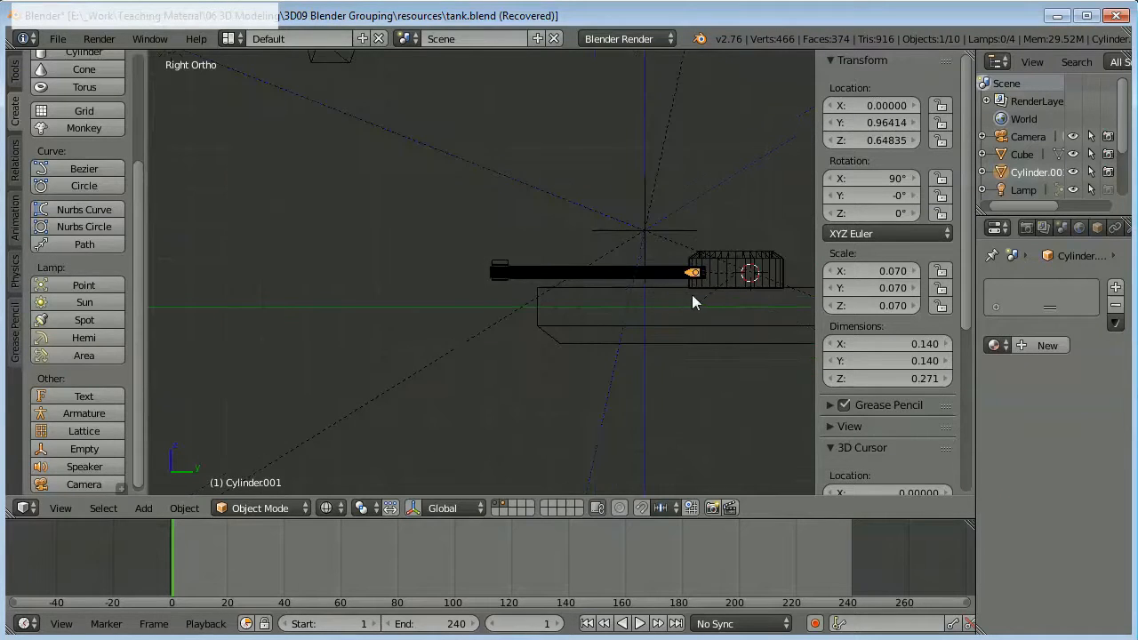
pyautogui.scroll(-1, 697, 298)
pyautogui.scroll(4, 701, 298)
pyautogui.keyDown('shift'); pyautogui.moveTo(732, 319); pyautogui.dragTo(413, 285, button='middle'); pyautogui.keyUp('shift')
pyautogui.scroll(4, 614, 316)
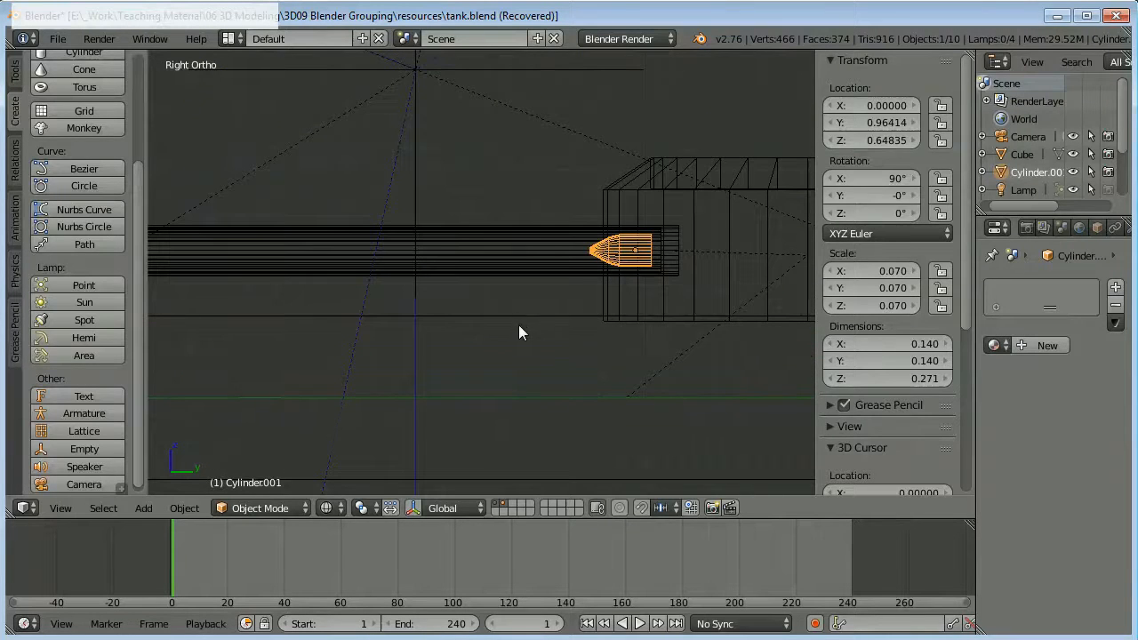
pyautogui.scroll(-5, 520, 332)
pyautogui.scroll(4, 452, 317)
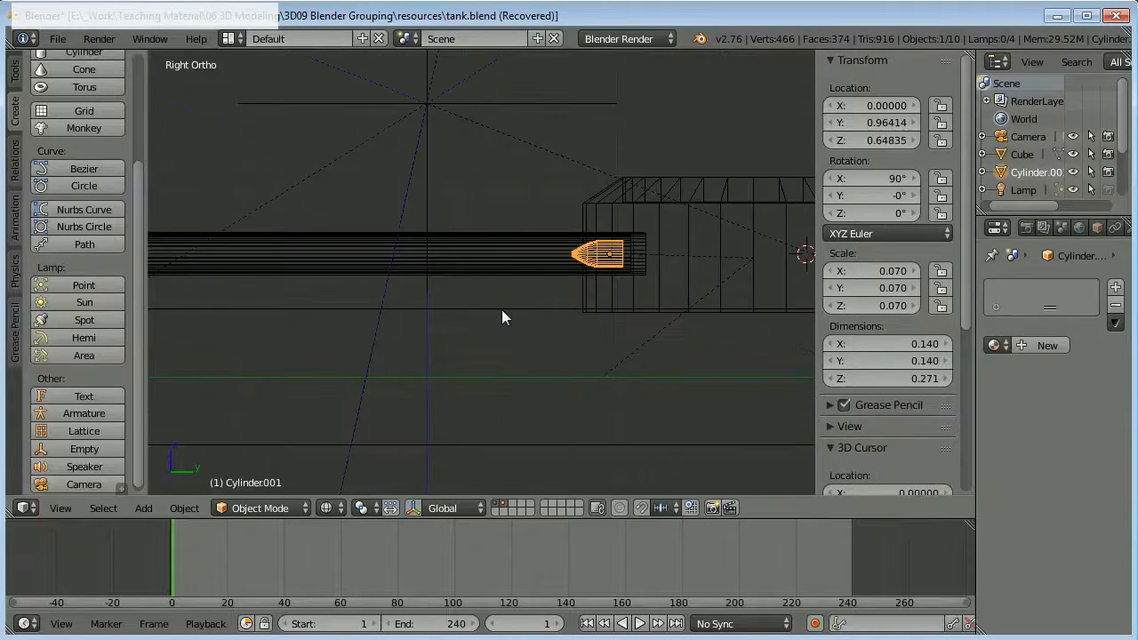
pyautogui.scroll(-6, 524, 307)
pyautogui.scroll(3, 500, 303)
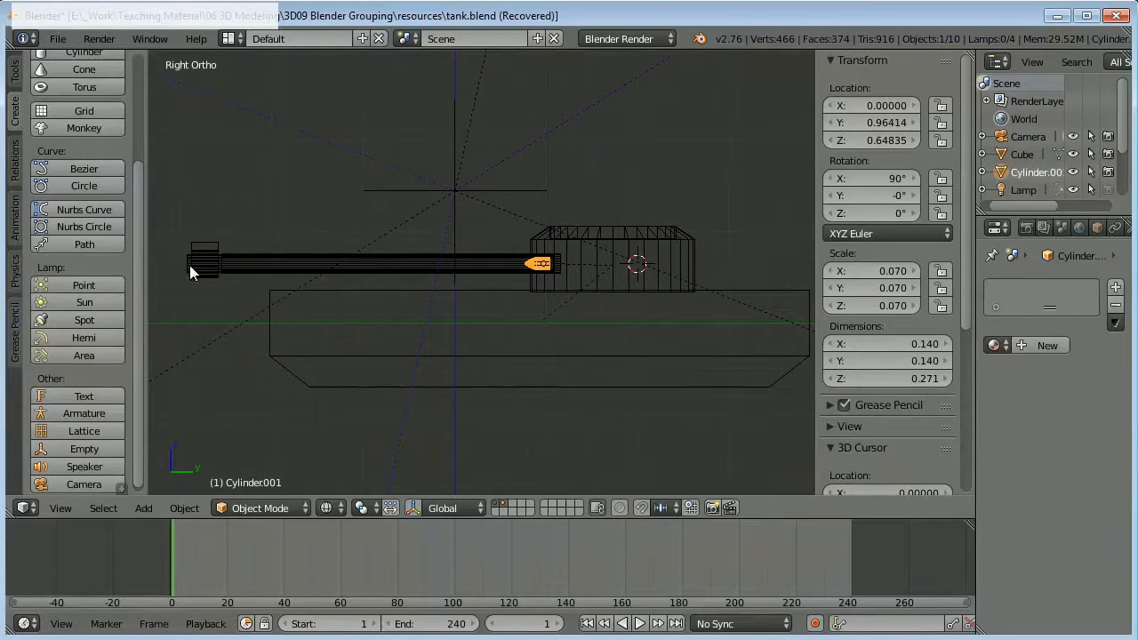
# Step: Parent the shell to the gun barrel using the Object parenting type
pyautogui.press('shift')
pyautogui.keyDown('shift'); pyautogui.rightClick(206, 272); pyautogui.keyUp('shift')
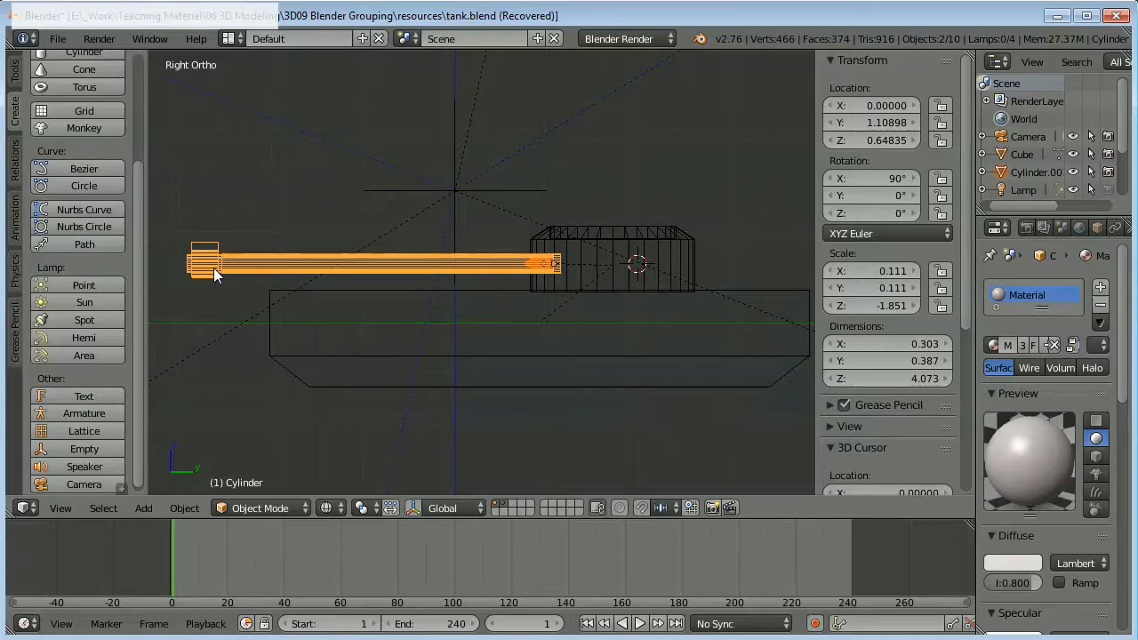
pyautogui.hotkey('ctrl', 'p')
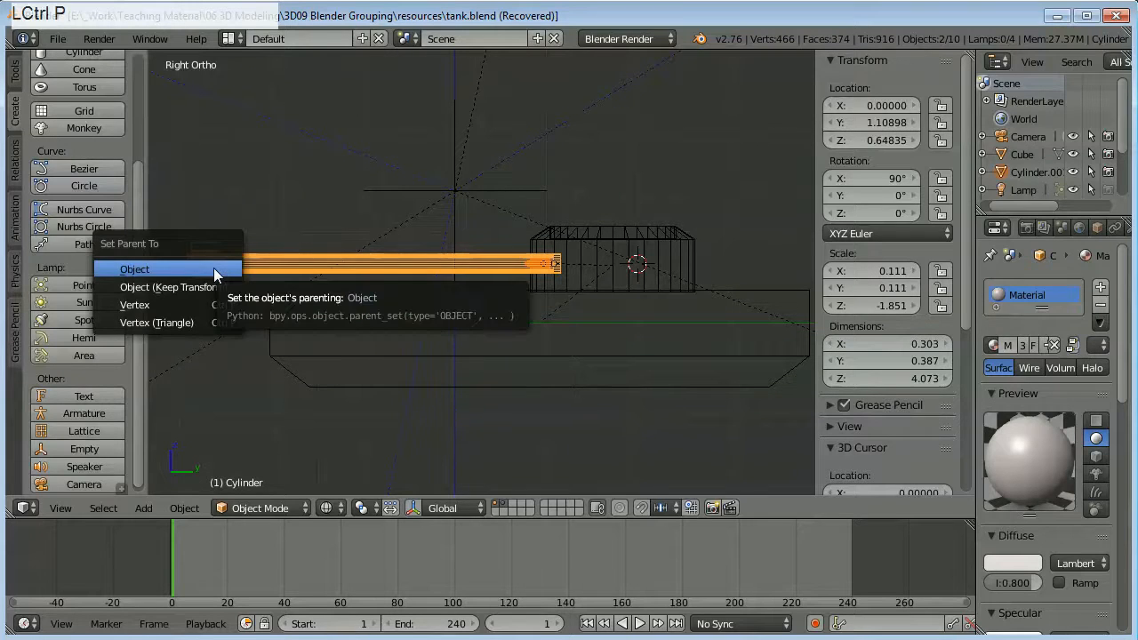
pyautogui.click(177, 270)
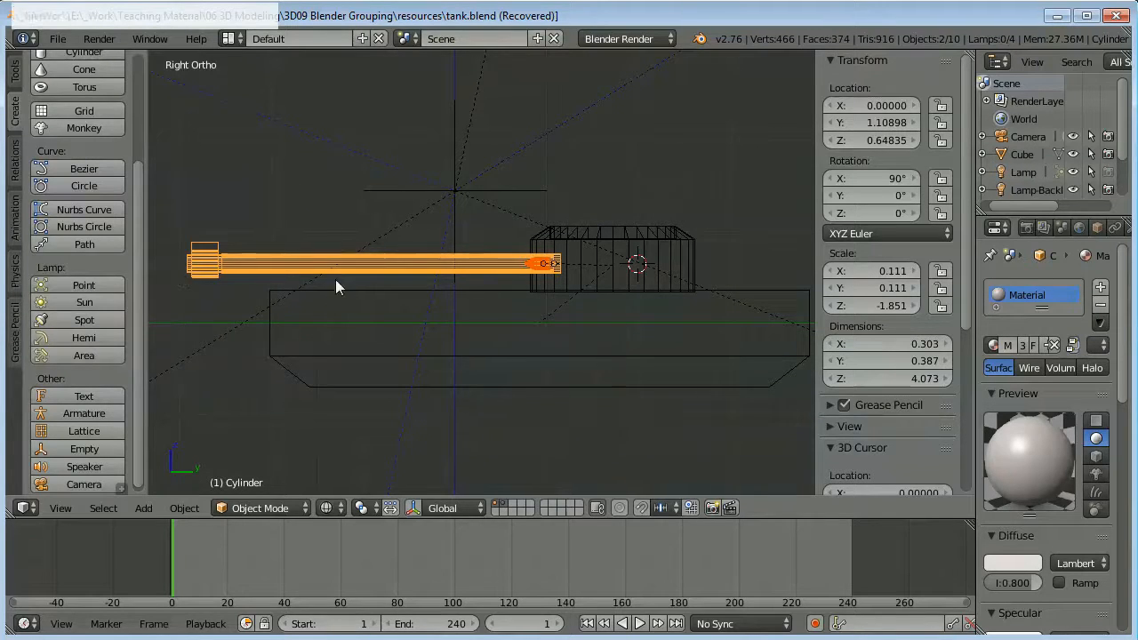
# Step: Test the parenting by trial-moving the gun barrel, the turret and the hull one after another, cancelling each move
pyautogui.rightClick(365, 263)
pyautogui.press('g')
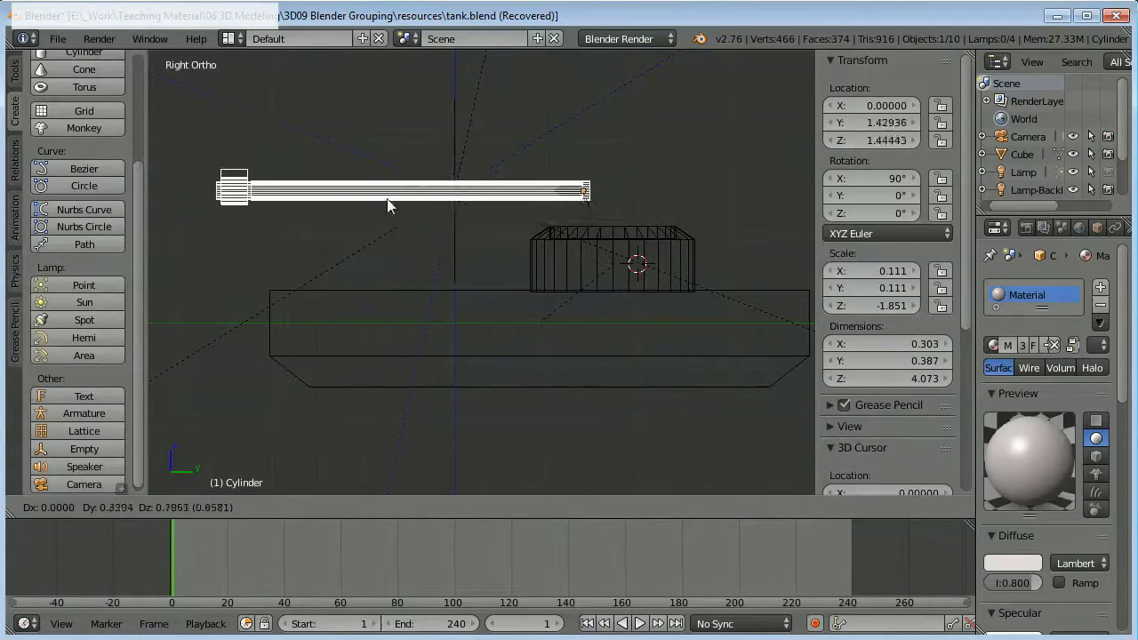
pyautogui.rightClick(382, 256)
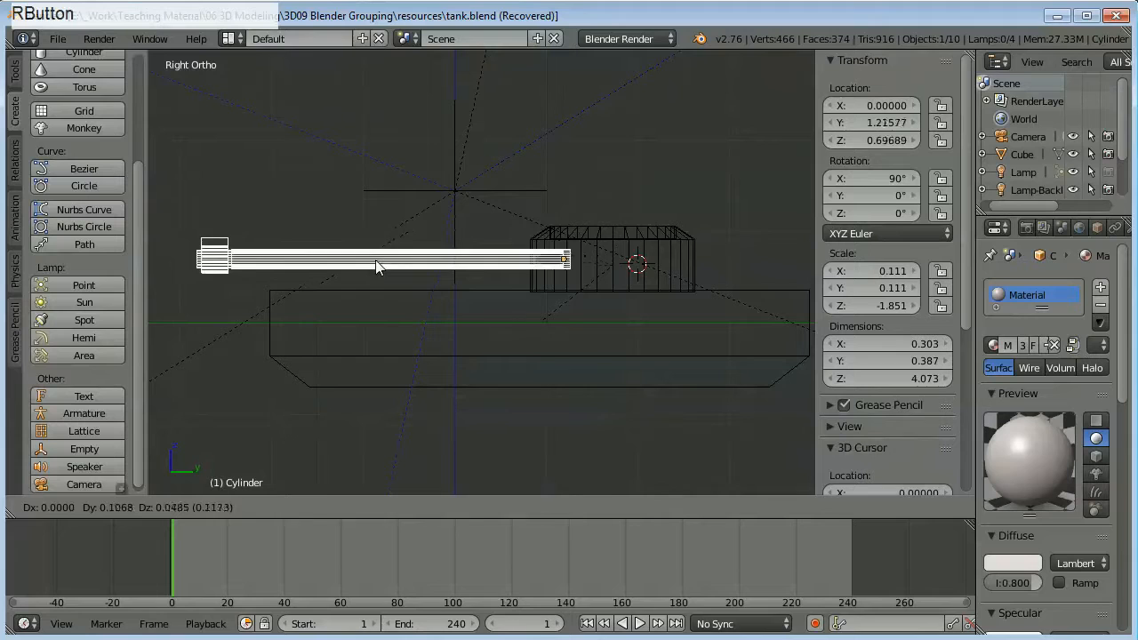
pyautogui.rightClick(608, 237)
pyautogui.press('g')
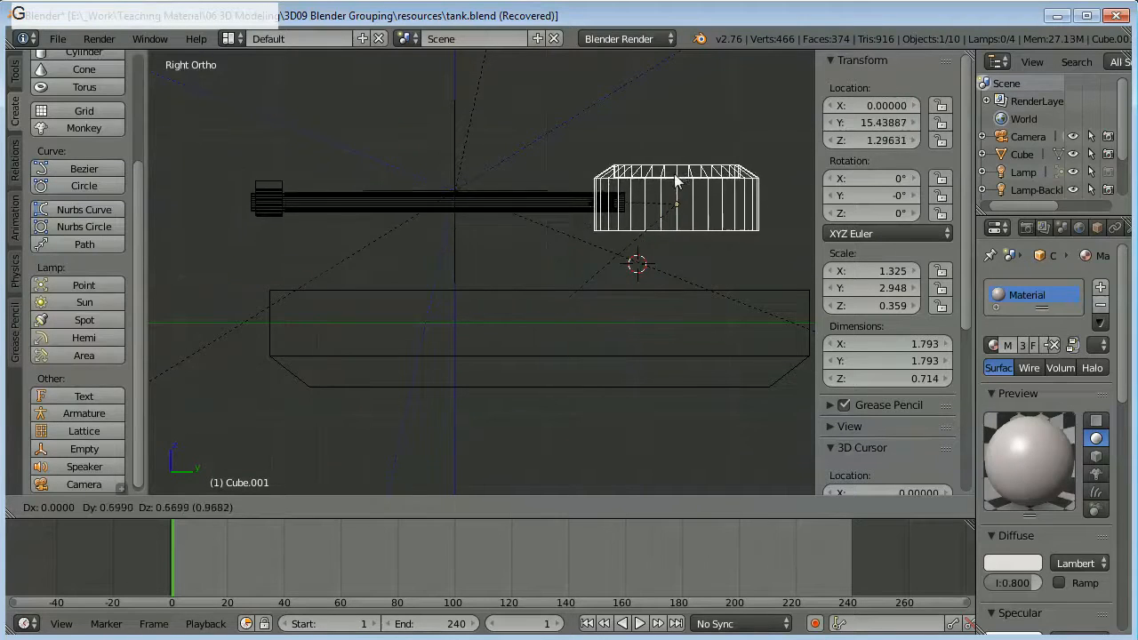
pyautogui.rightClick(534, 337)
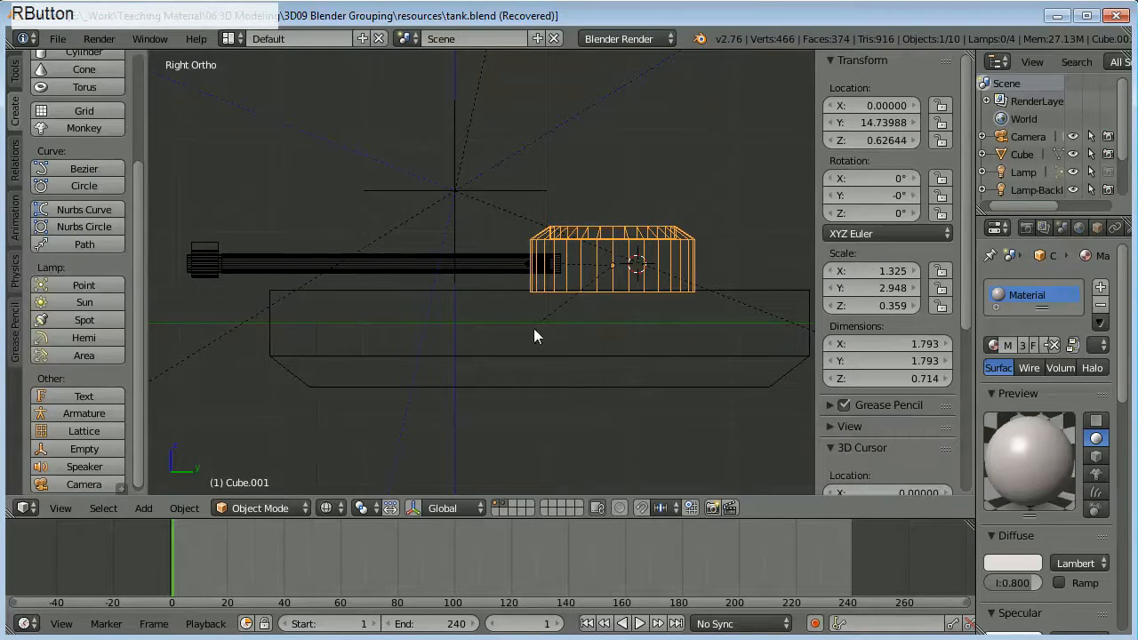
pyautogui.rightClick(488, 359)
pyautogui.press('g')
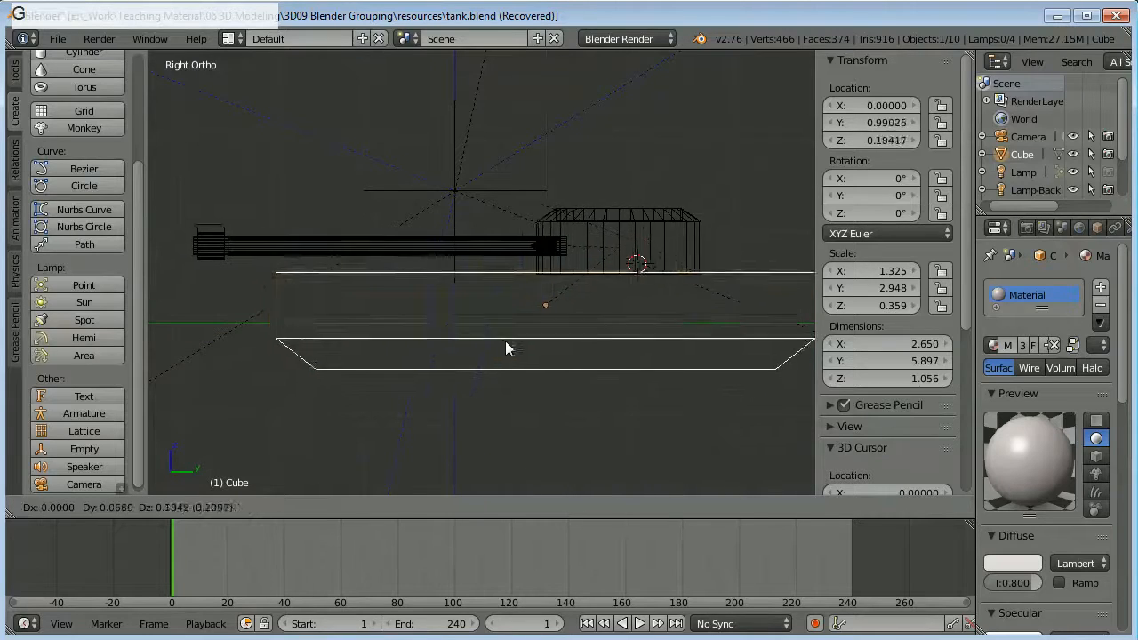
pyautogui.rightClick(505, 347)
# Step: Return to solid shading and view the whole tank through the camera in perspective
pyautogui.scroll(-4, 542, 352)
pyautogui.keyDown('shift'); pyautogui.moveTo(489, 355); pyautogui.dragTo(469, 343, button='middle'); pyautogui.keyUp('shift')
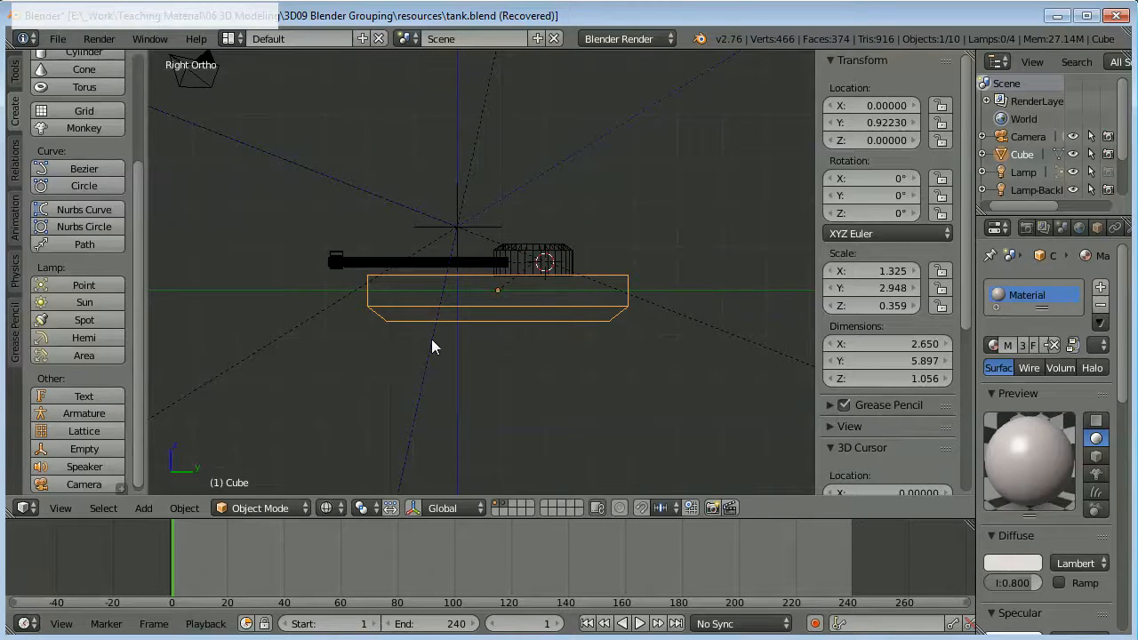
pyautogui.press('z')
pyautogui.press('KP_5')
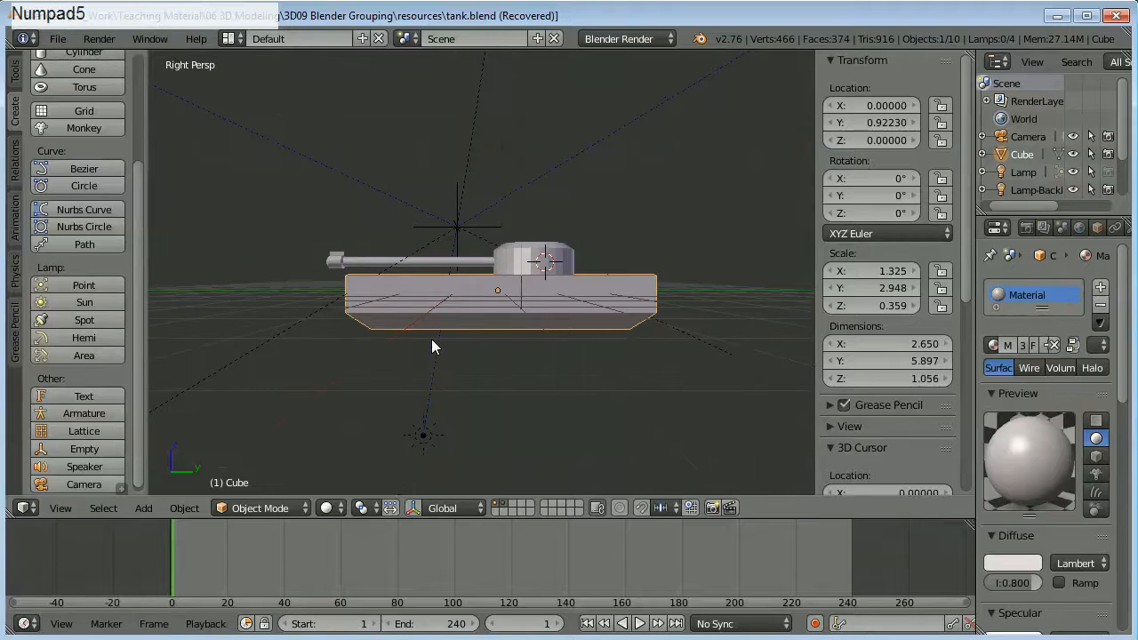
pyautogui.press('KP_0')
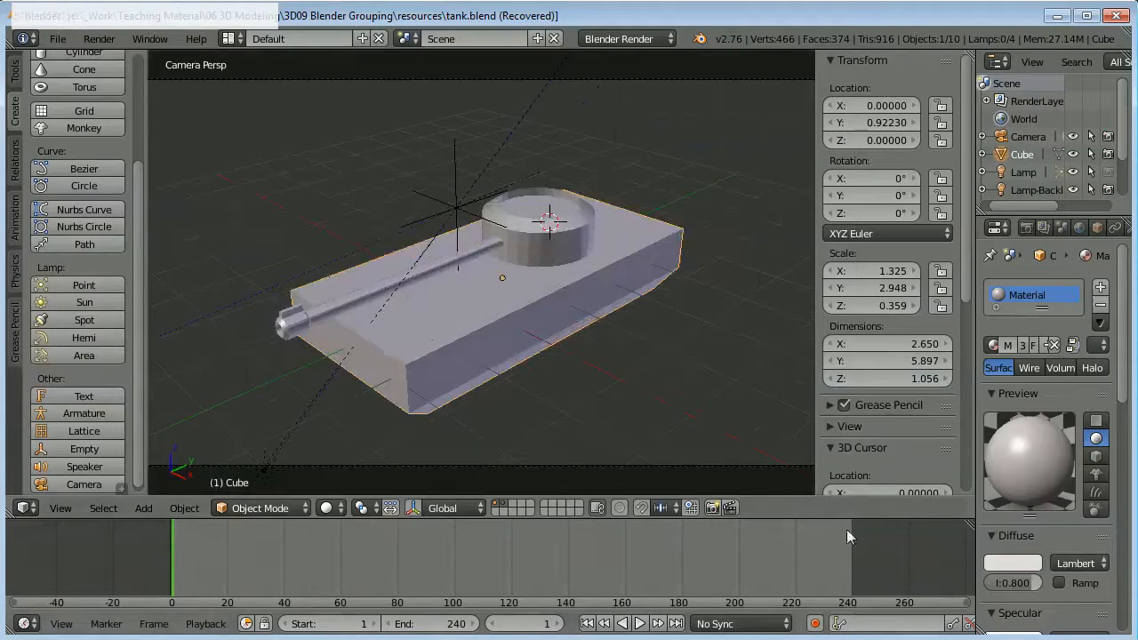
pyautogui.scroll(-2, 586, 340)
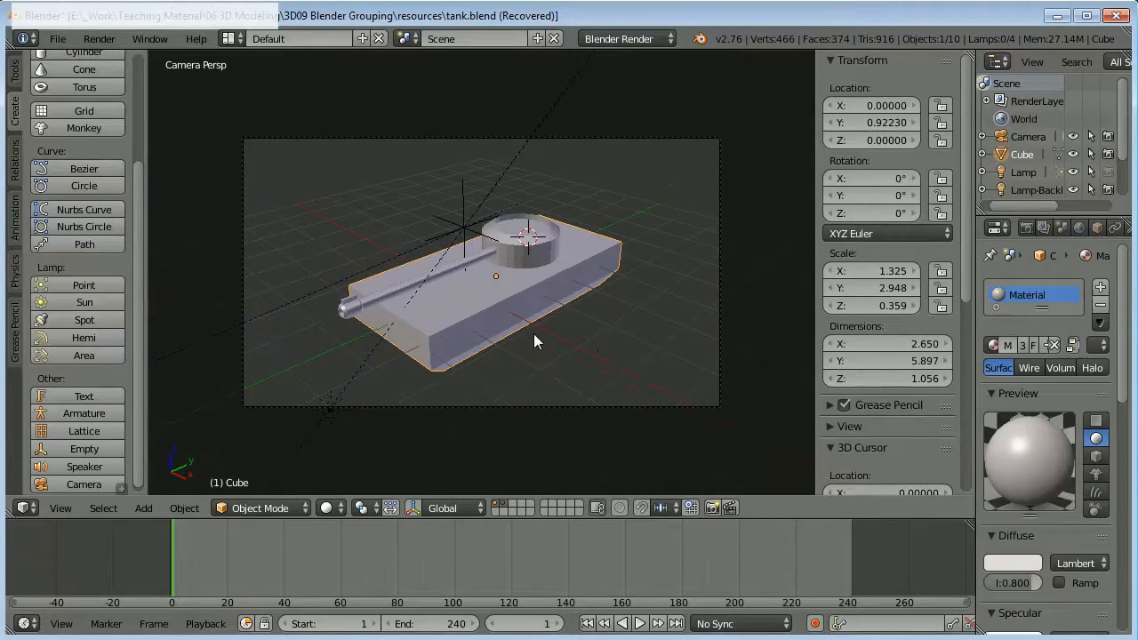
# Step: Move the tank by its hull along Y to about 19.34, outside the camera frame, and insert a LocRotScale keyframe at frame 1
pyautogui.rightClick(463, 297)
pyautogui.press('g')
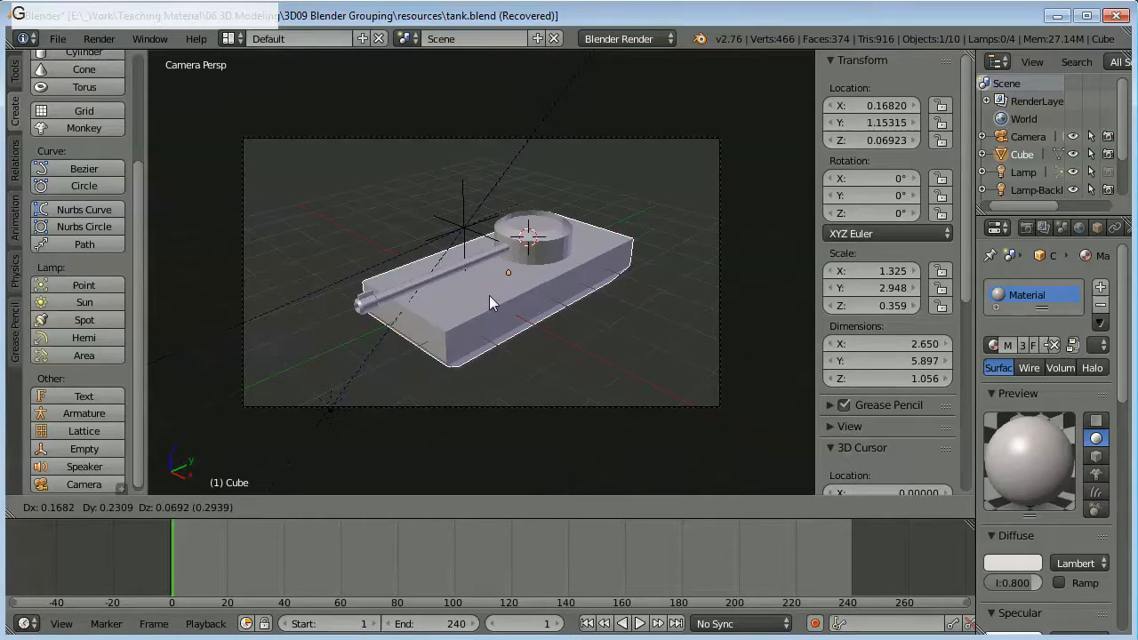
pyautogui.press('y')
pyautogui.click(758, 142)
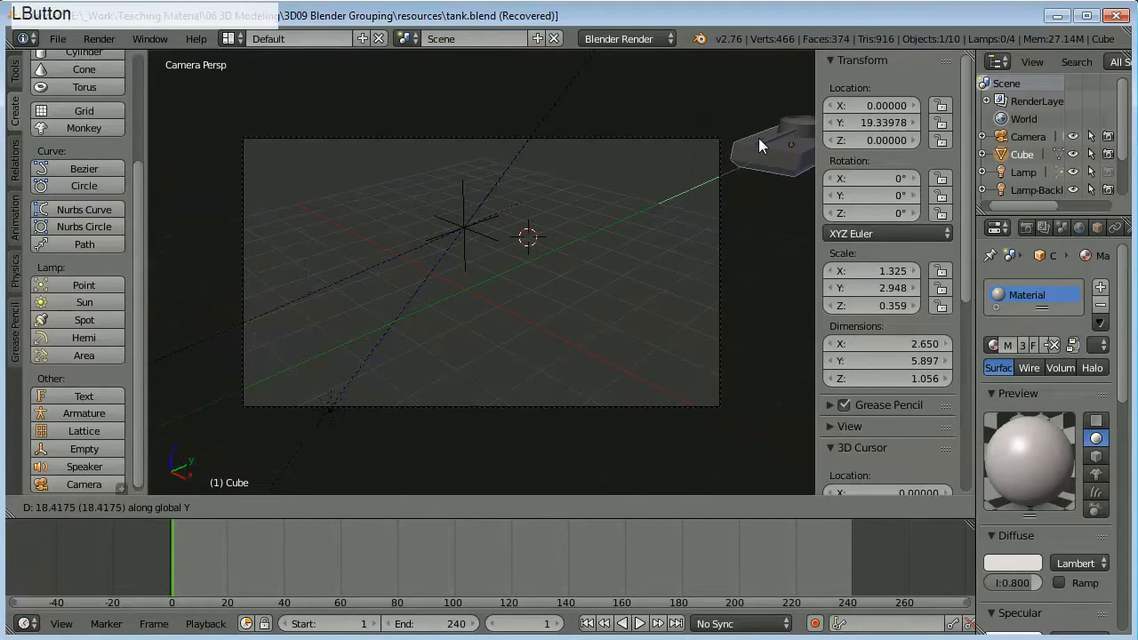
pyautogui.press('i')
pyautogui.click(501, 335)
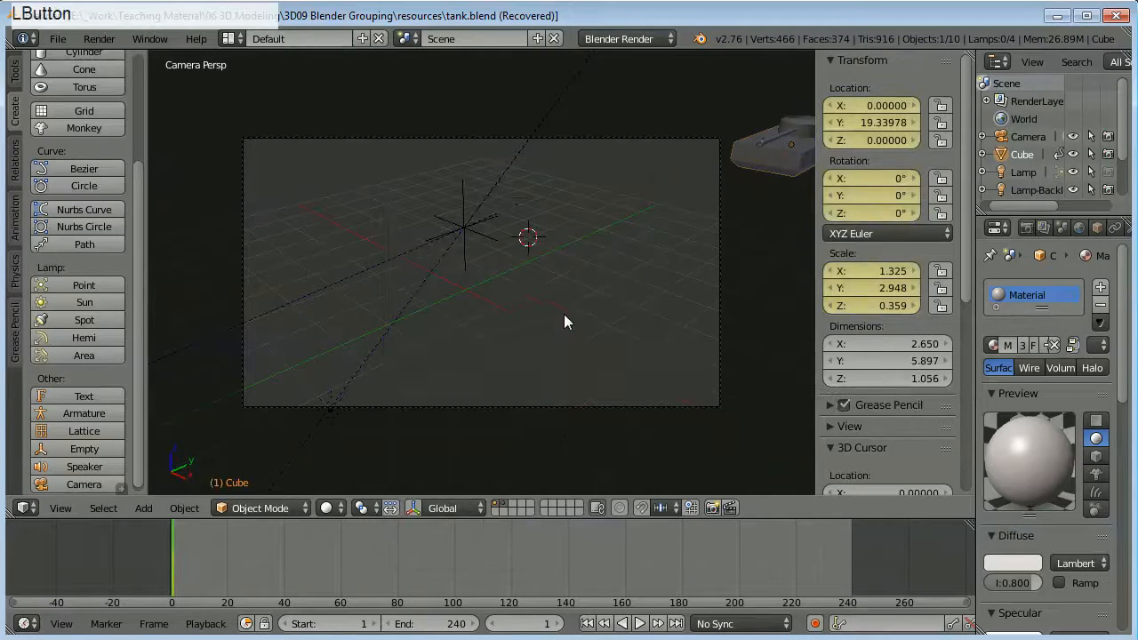
# Step: At frame 60, move the tank's hull along Y to about 1.82, inside the camera frame, and insert a LocRotScale keyframe
pyautogui.click(339, 560)
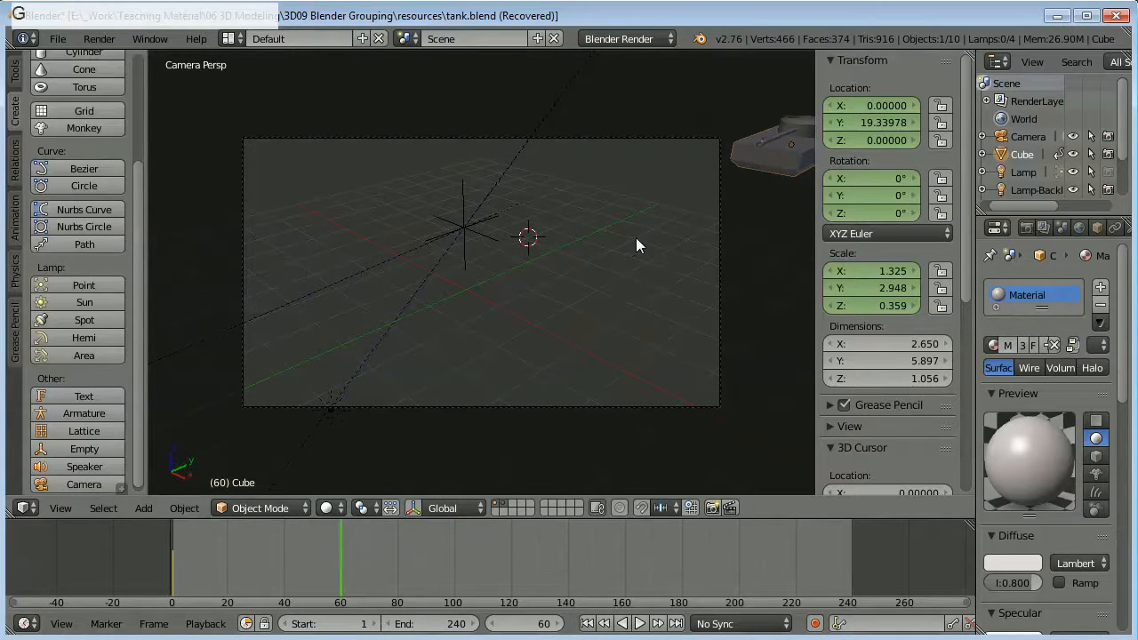
pyautogui.press('g')
pyautogui.press('y')
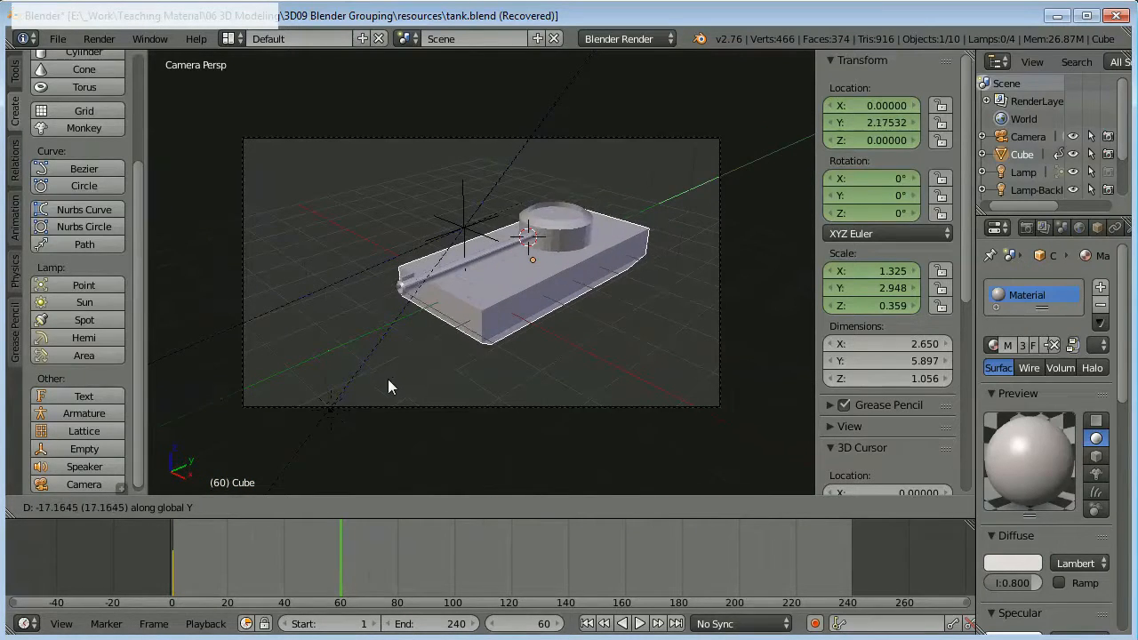
pyautogui.click(380, 388)
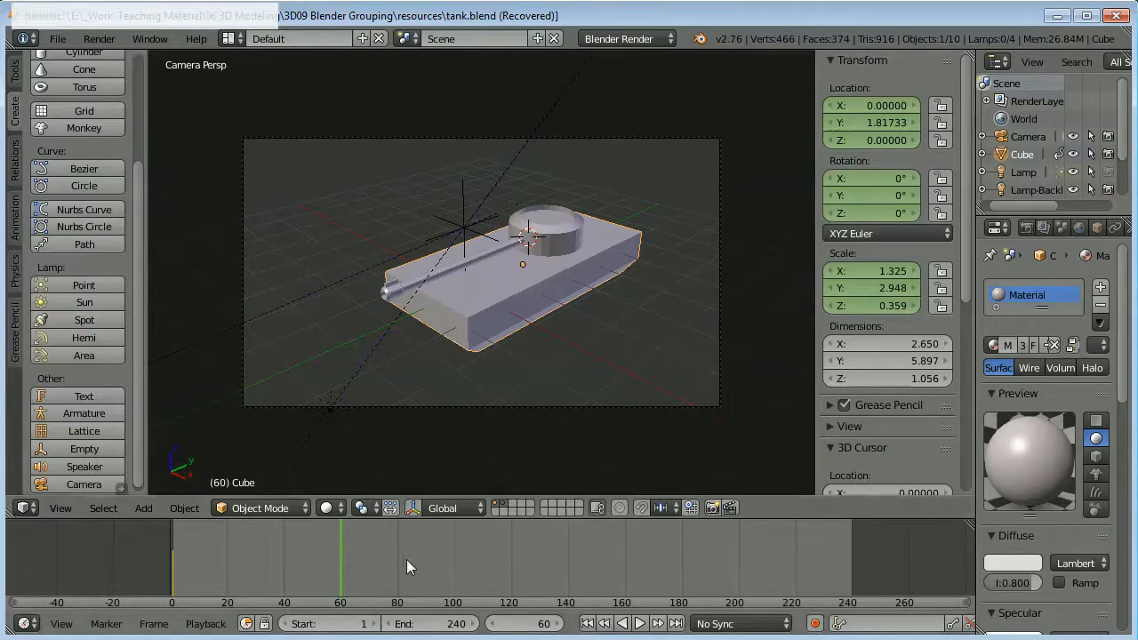
pyautogui.press('i')
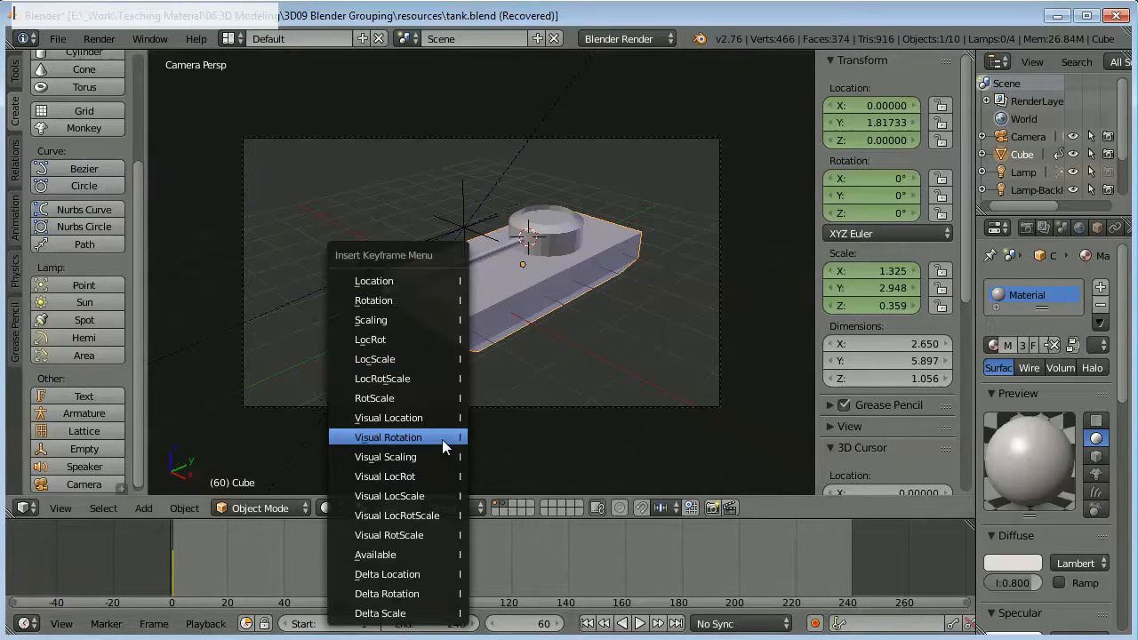
pyautogui.click(417, 380)
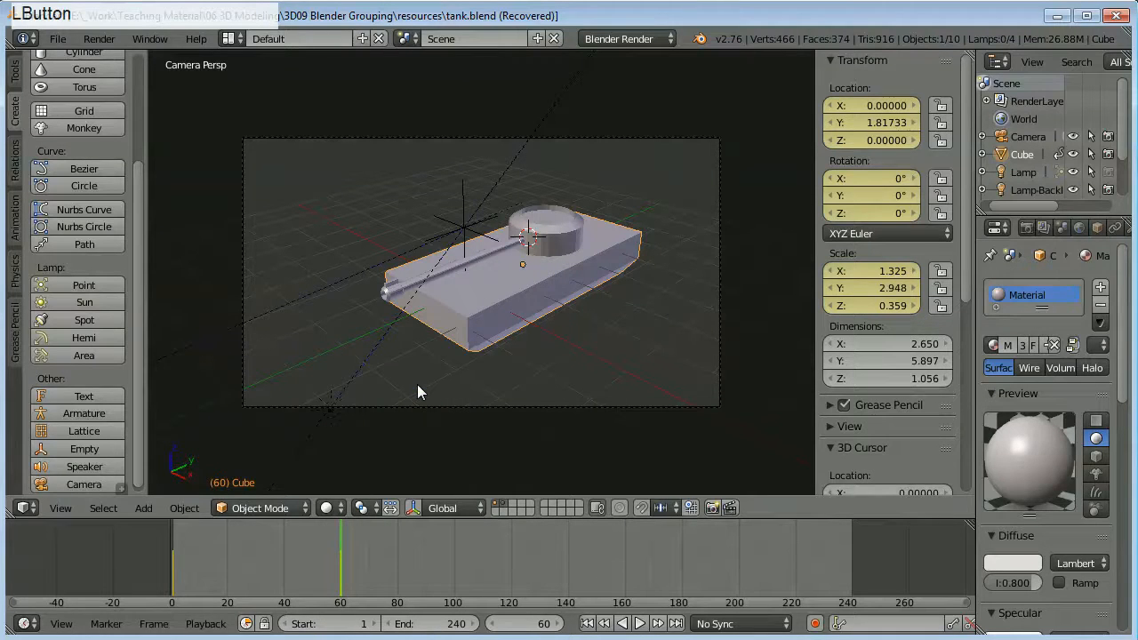
# Step: Play the animation several times, rewinding to frame 1, to check how the tank drives into the camera frame
pyautogui.click(586, 623)
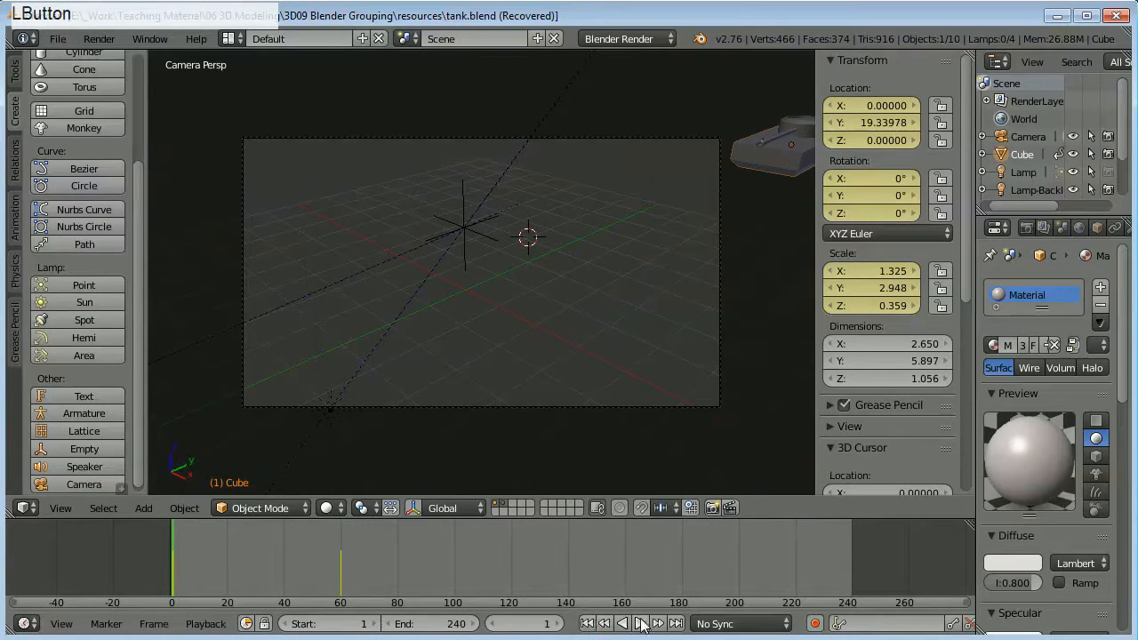
pyautogui.click(640, 623)
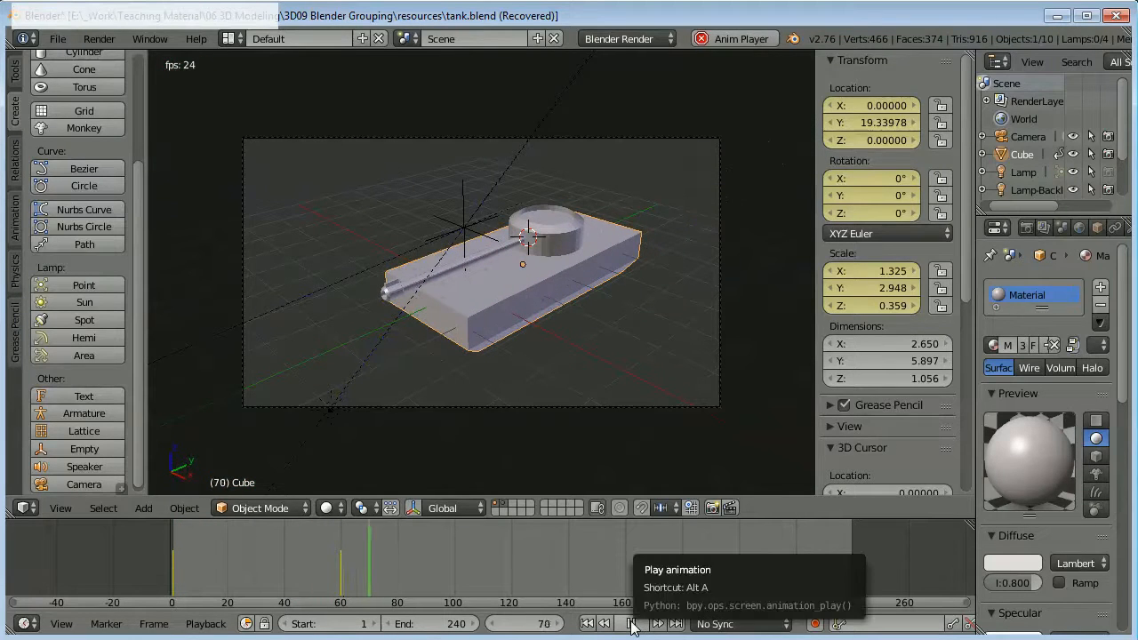
pyautogui.click(633, 623)
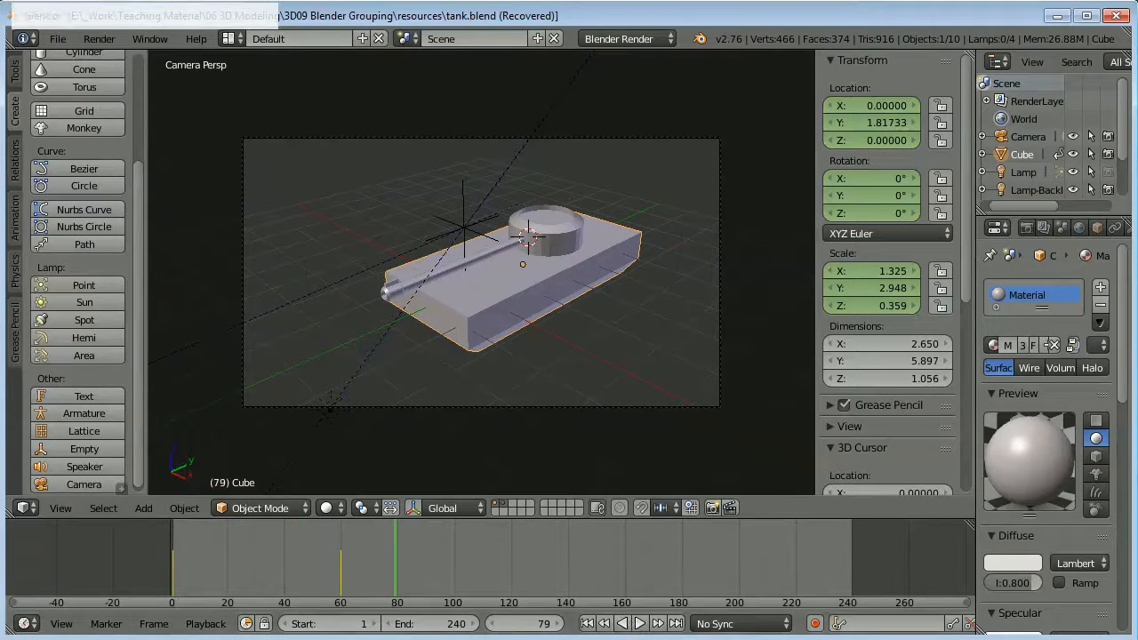
pyautogui.click(160, 637)
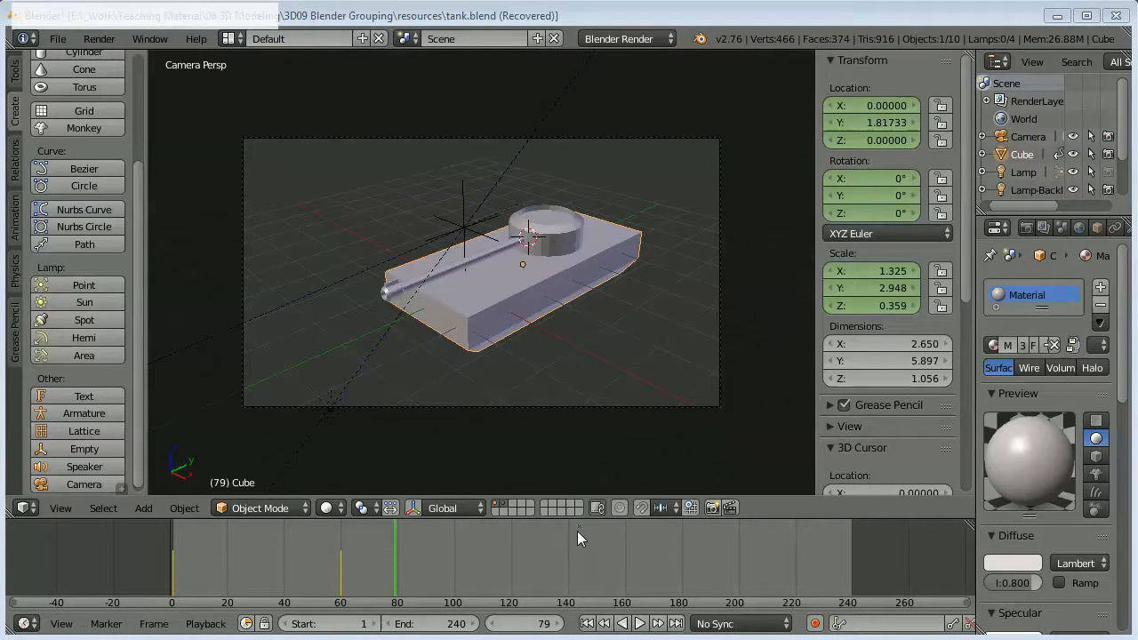
pyautogui.click(589, 626)
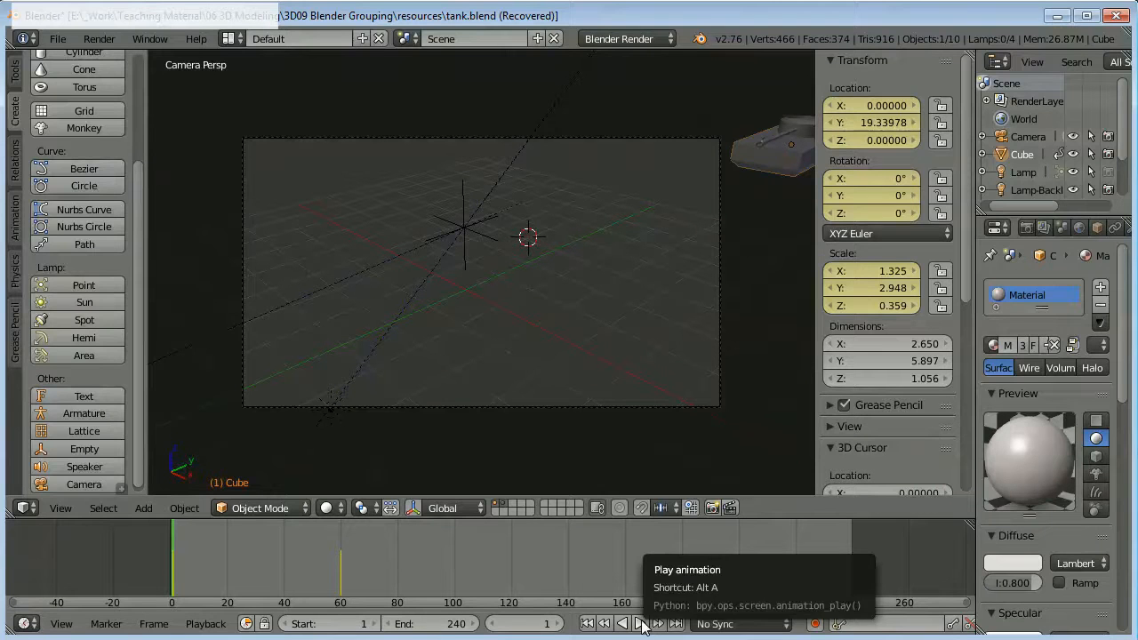
pyautogui.click(641, 625)
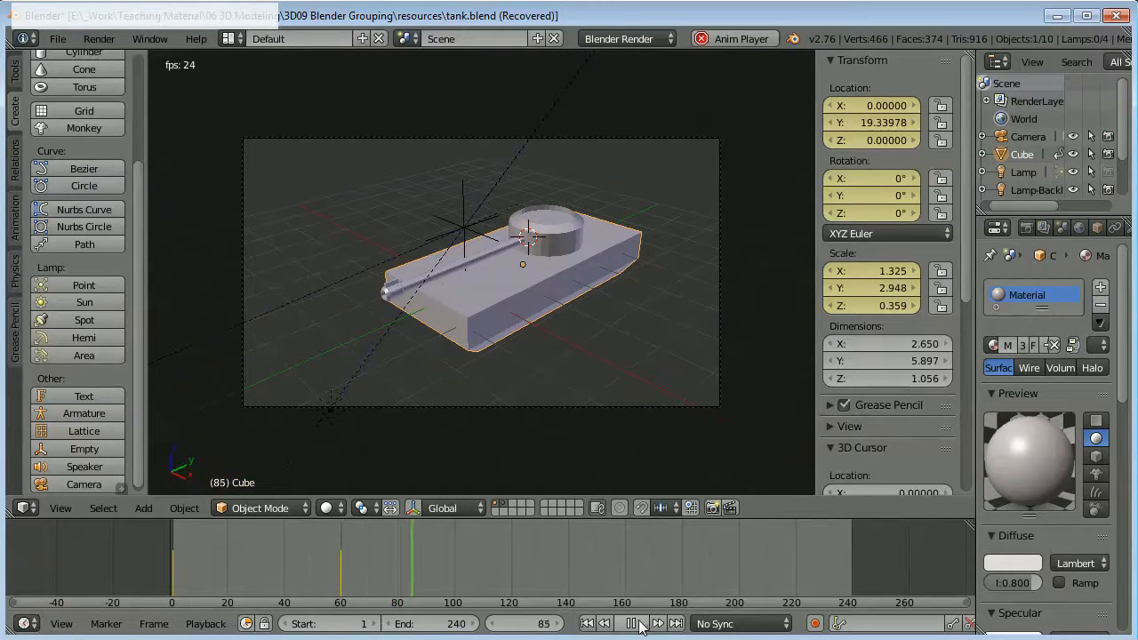
pyautogui.click(643, 624)
pyautogui.click(587, 625)
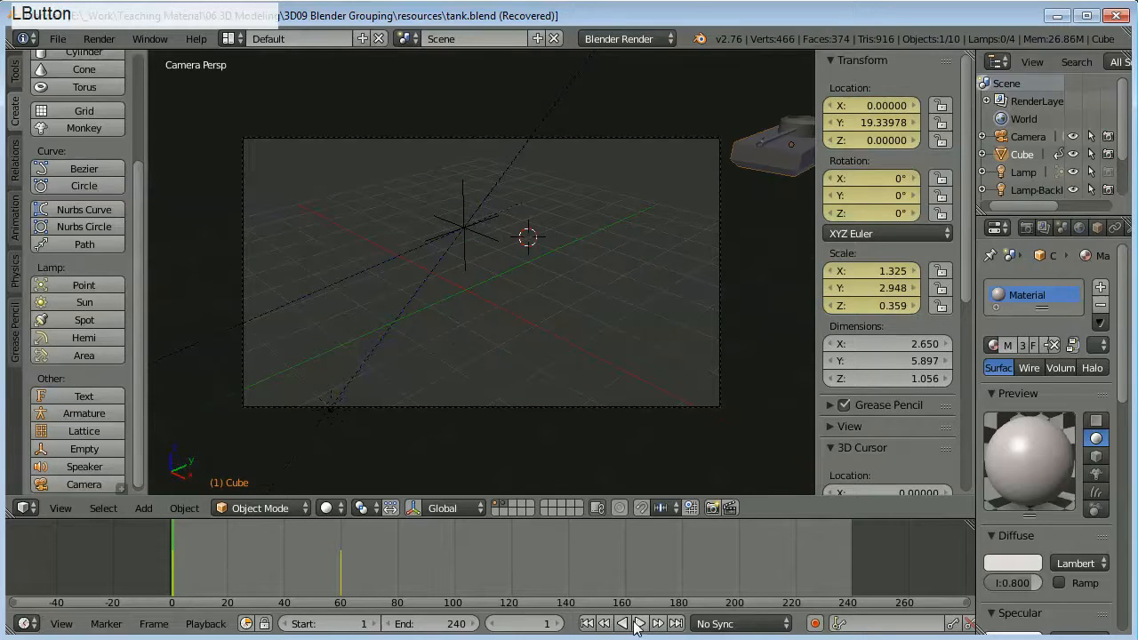
pyautogui.click(639, 624)
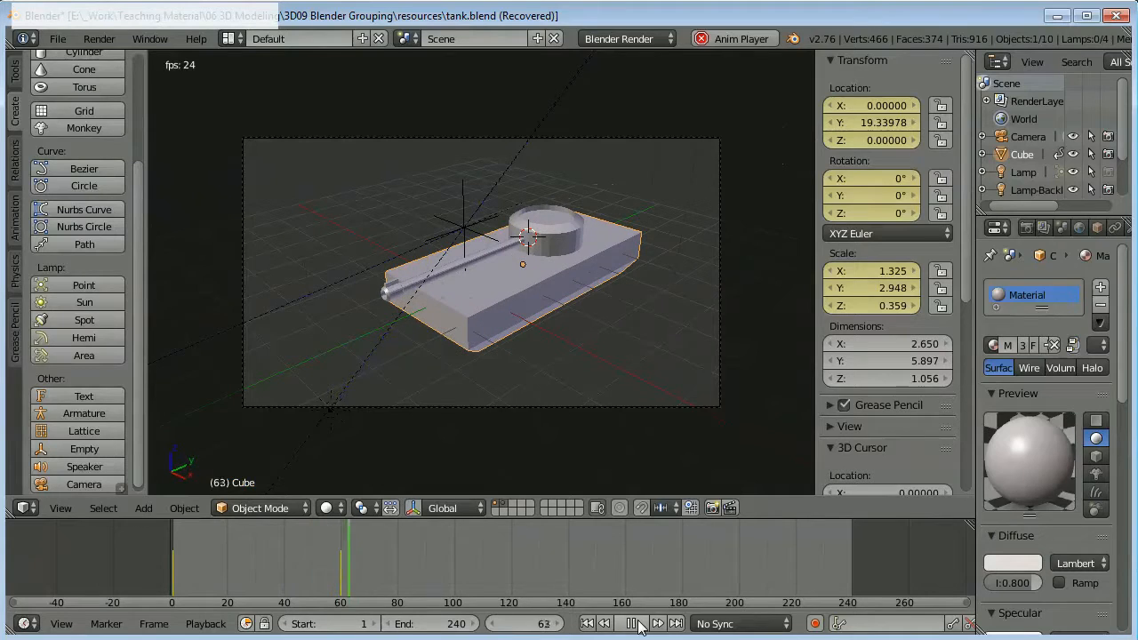
pyautogui.click(633, 624)
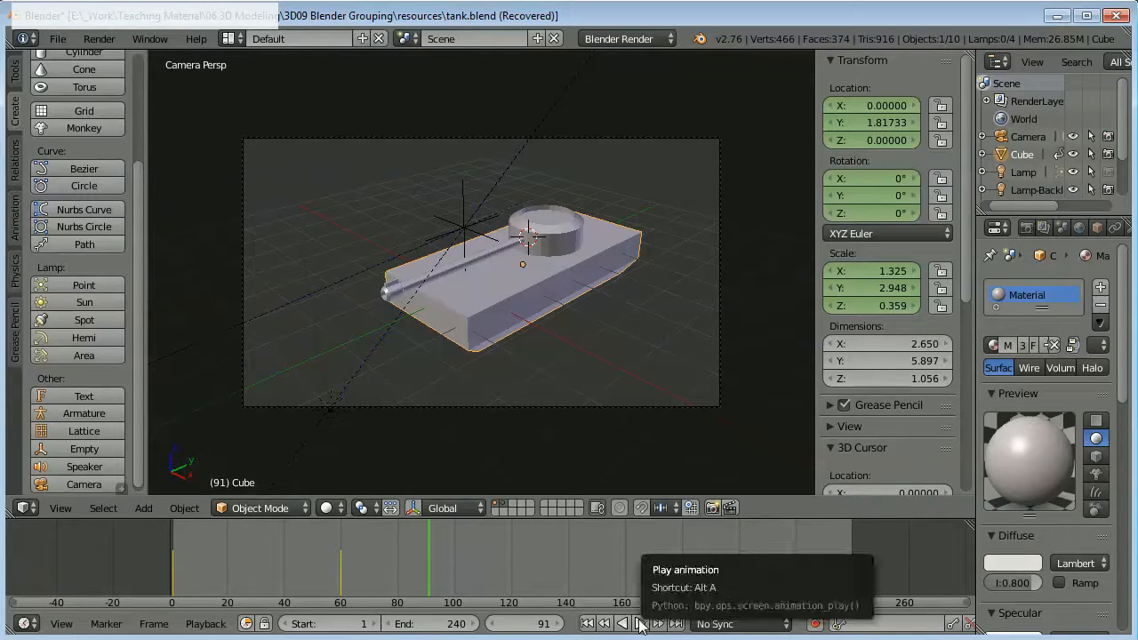
pyautogui.click(639, 624)
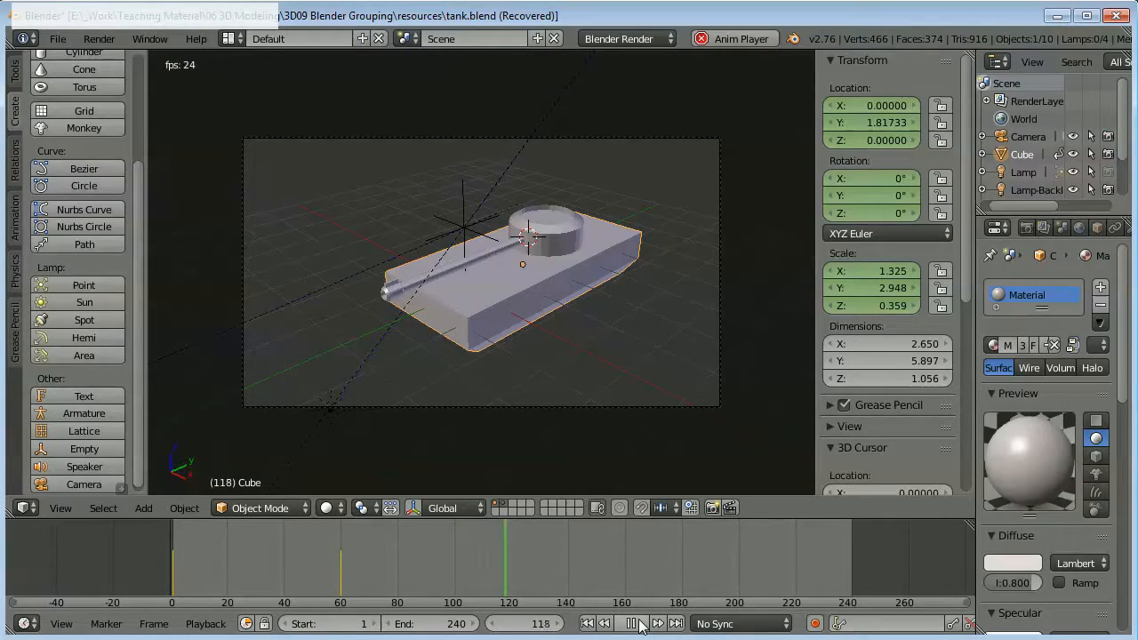
pyautogui.click(633, 624)
pyautogui.click(587, 623)
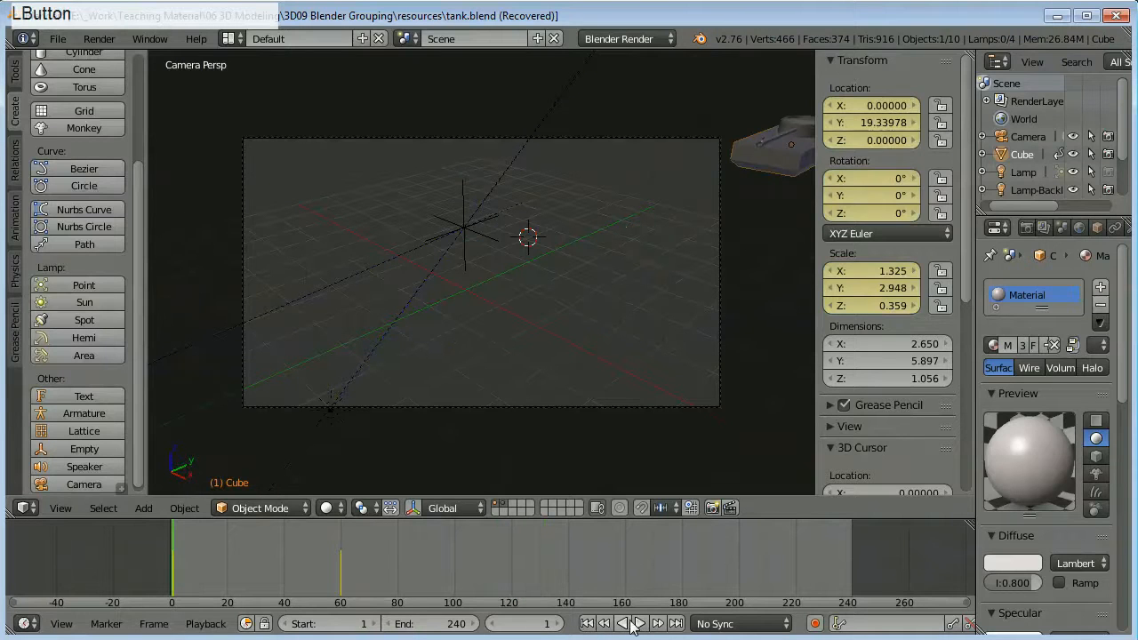
pyautogui.click(638, 624)
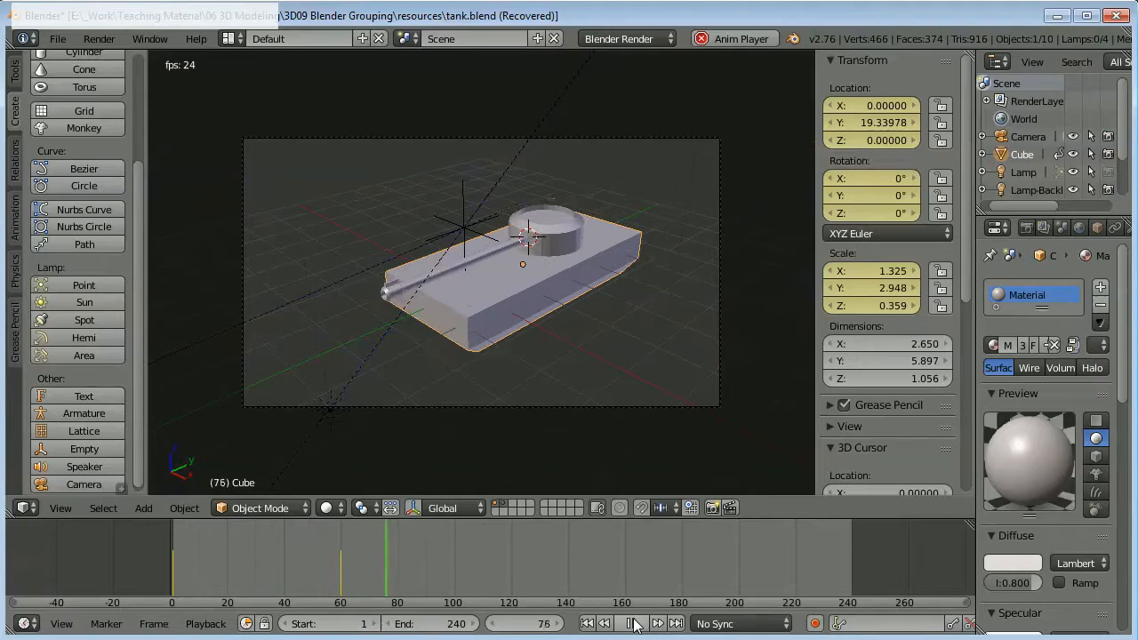
pyautogui.click(632, 624)
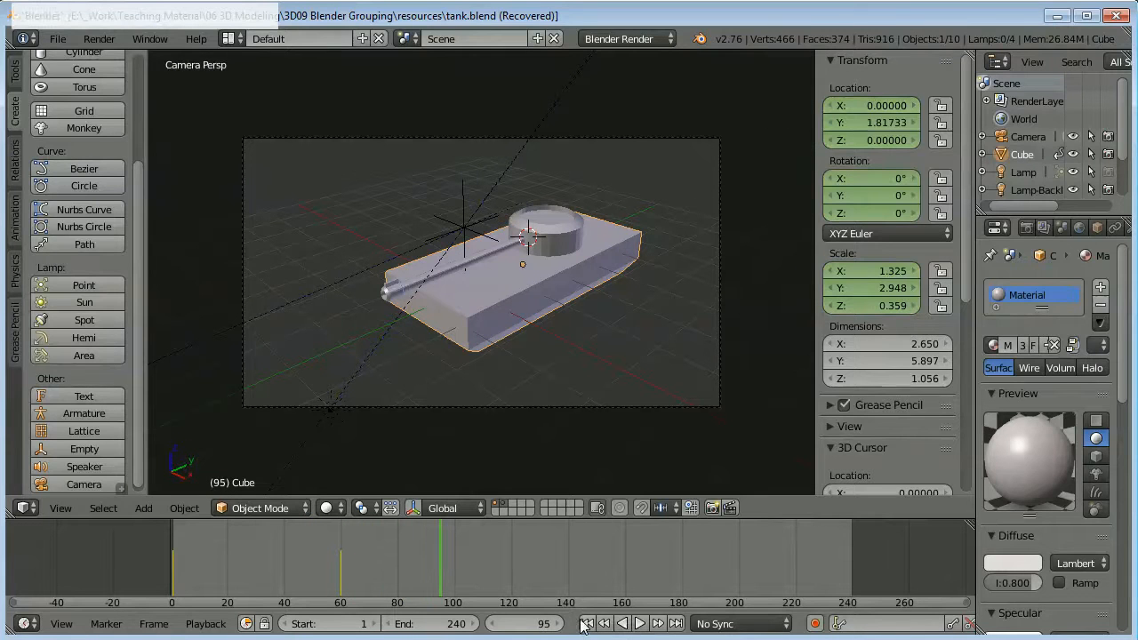
pyautogui.click(585, 624)
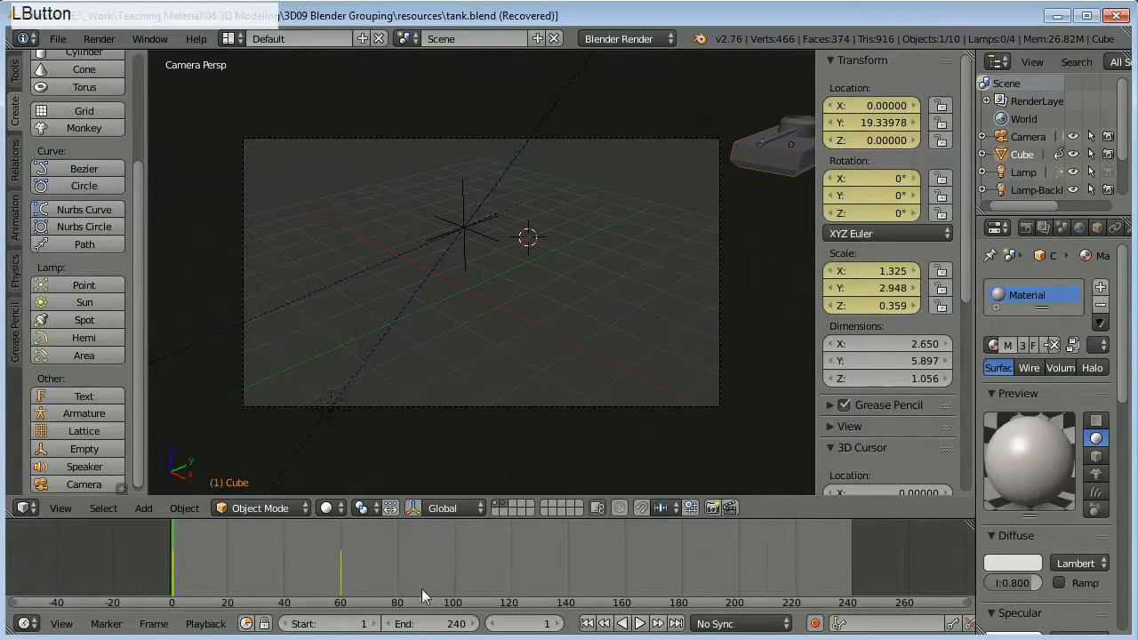
# Step: Go to frame 60, select the tank's gun barrel and show only the first scene layer, hiding the lamps
pyautogui.click(344, 564)
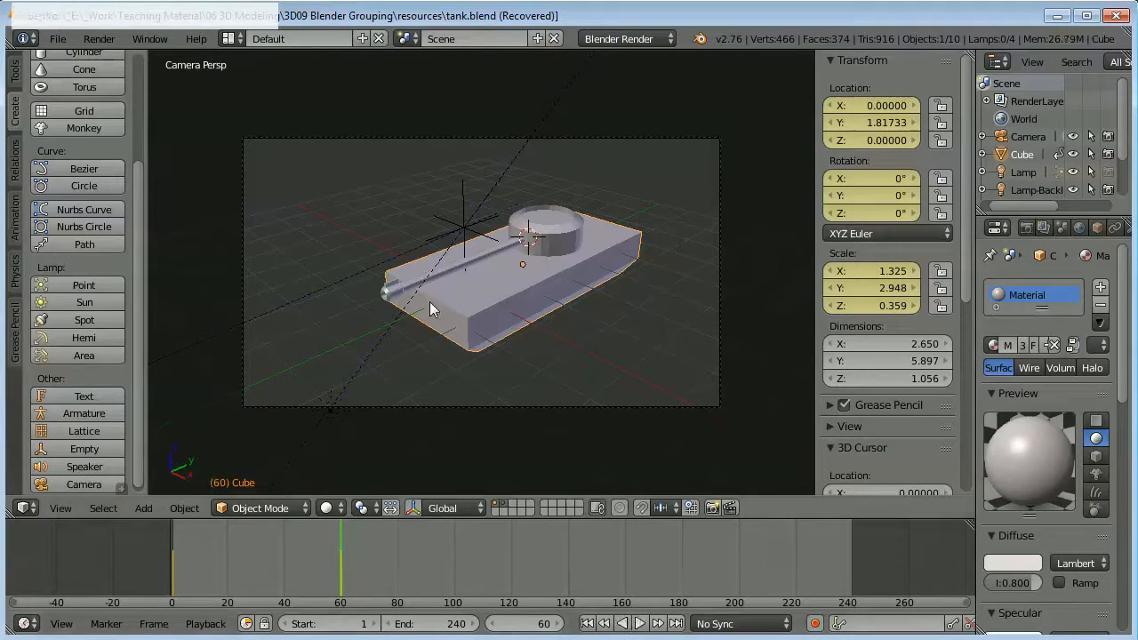
pyautogui.scroll(4, 424, 286)
pyautogui.scroll(-2, 376, 296)
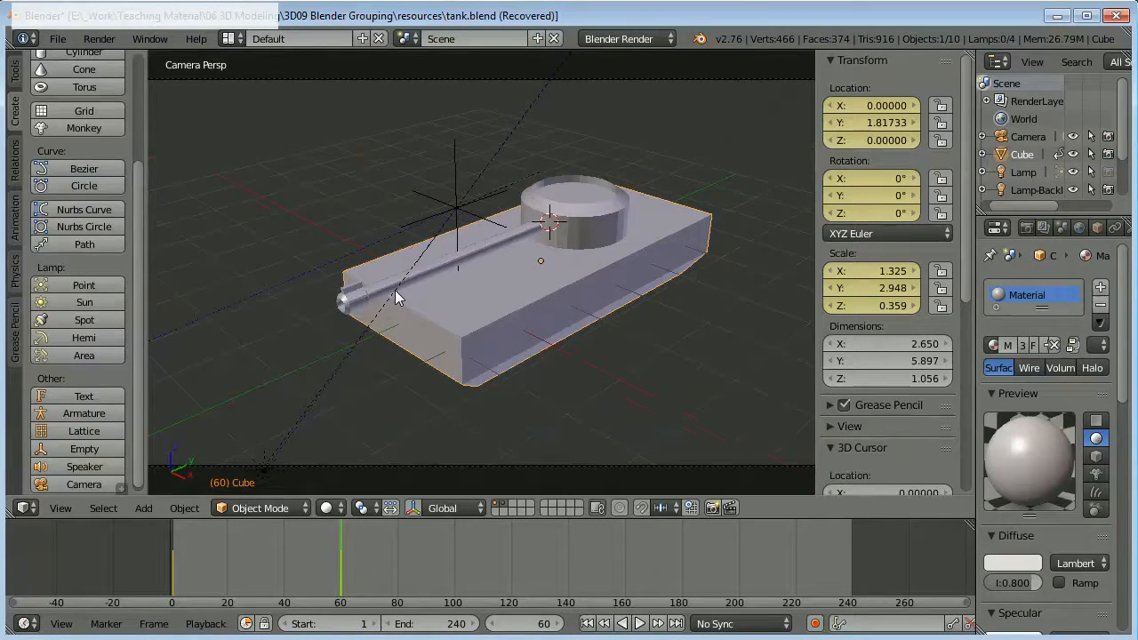
pyautogui.scroll(1, 394, 290)
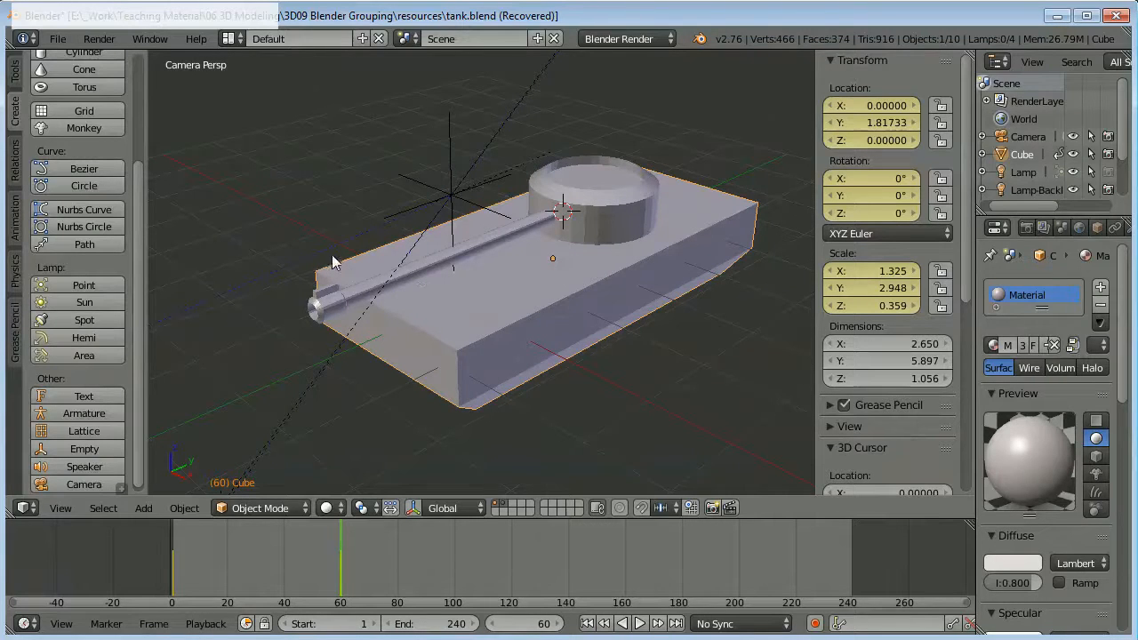
pyautogui.rightClick(416, 269)
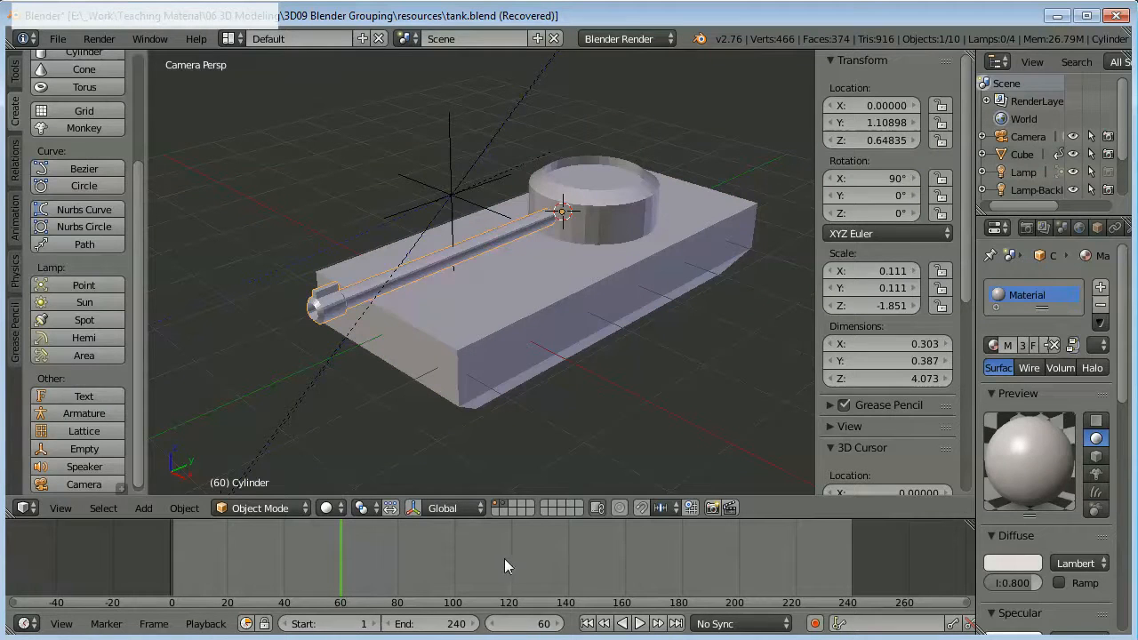
pyautogui.click(495, 507)
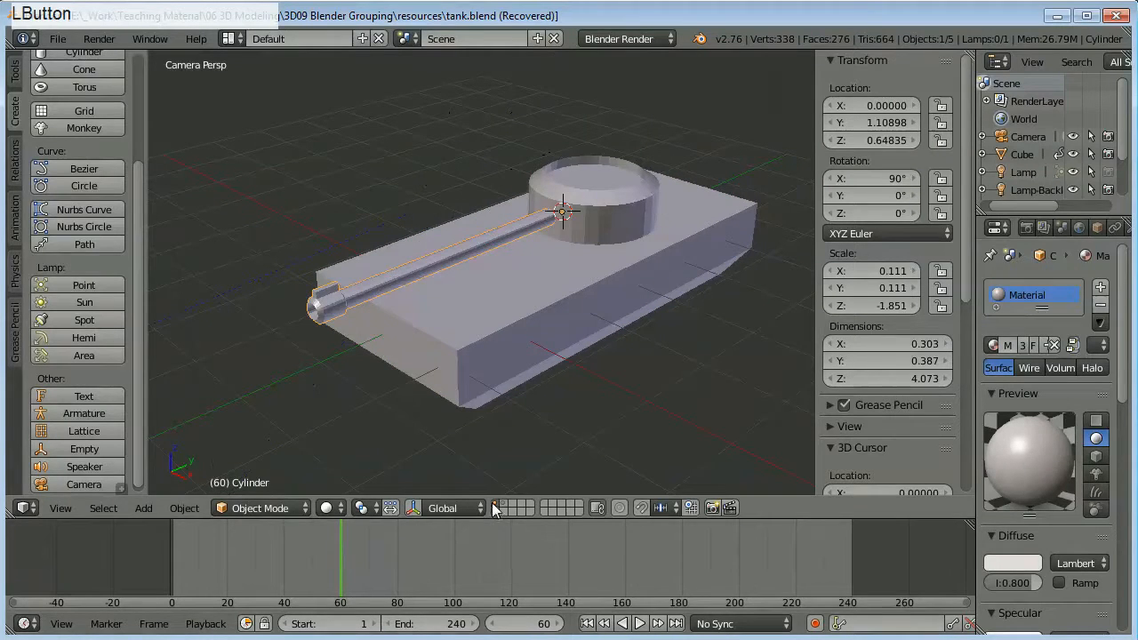
pyautogui.click(513, 556)
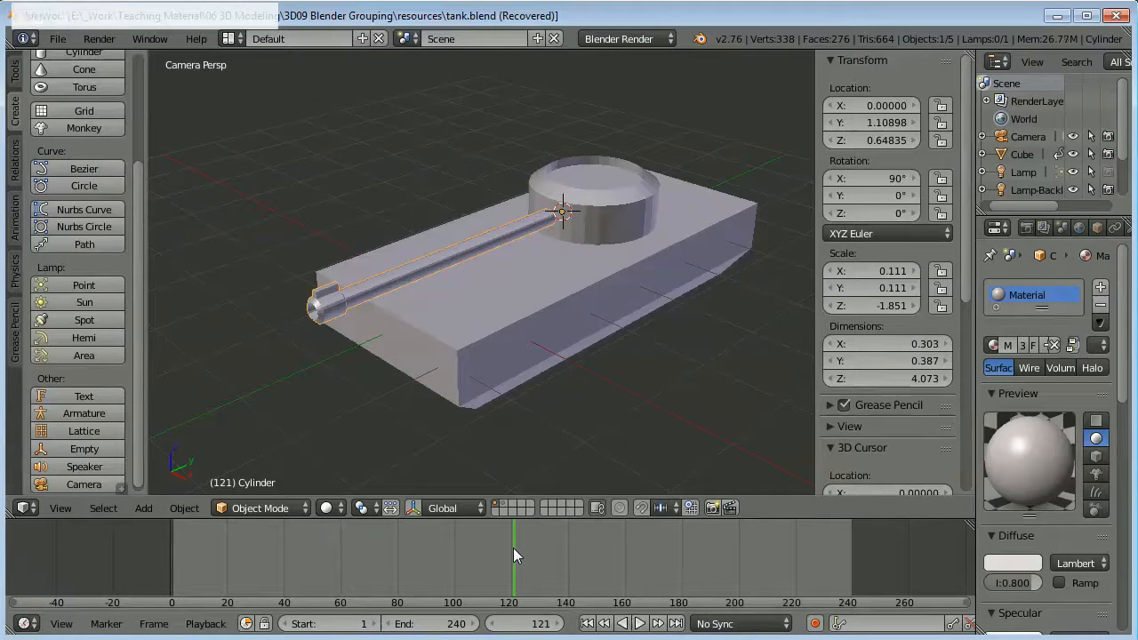
pyautogui.click(495, 623)
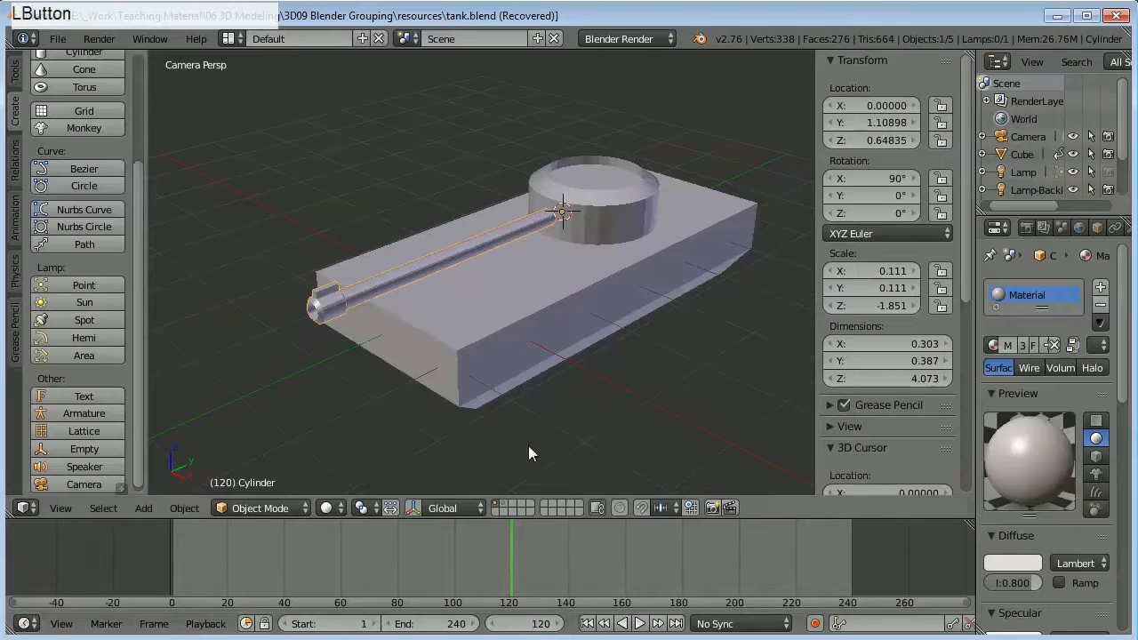
pyautogui.click(449, 508)
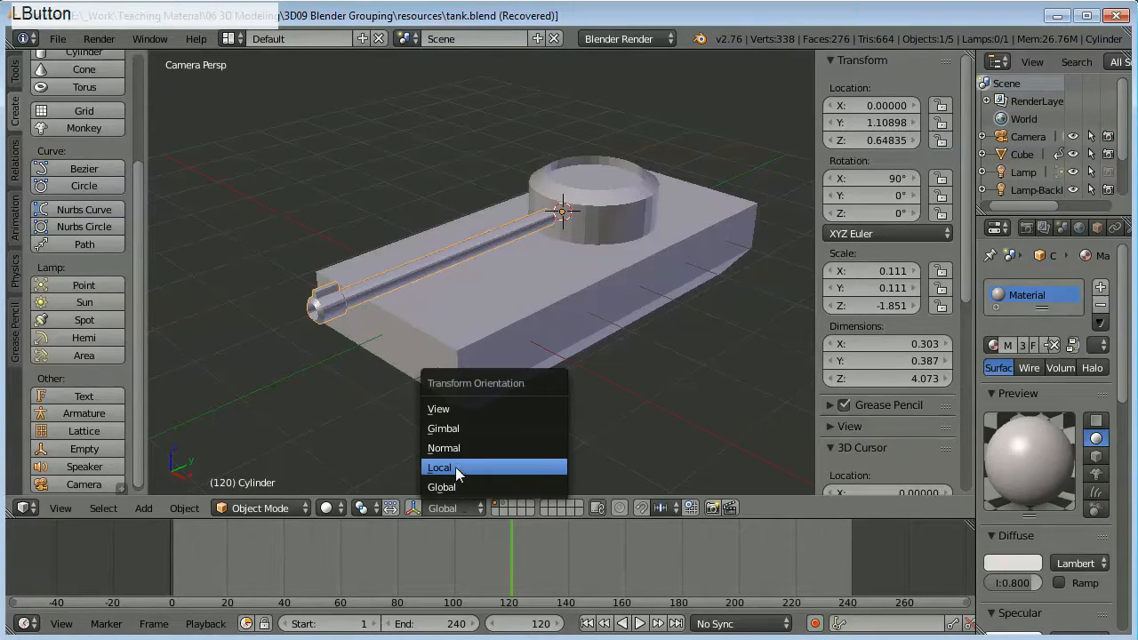
pyautogui.click(455, 466)
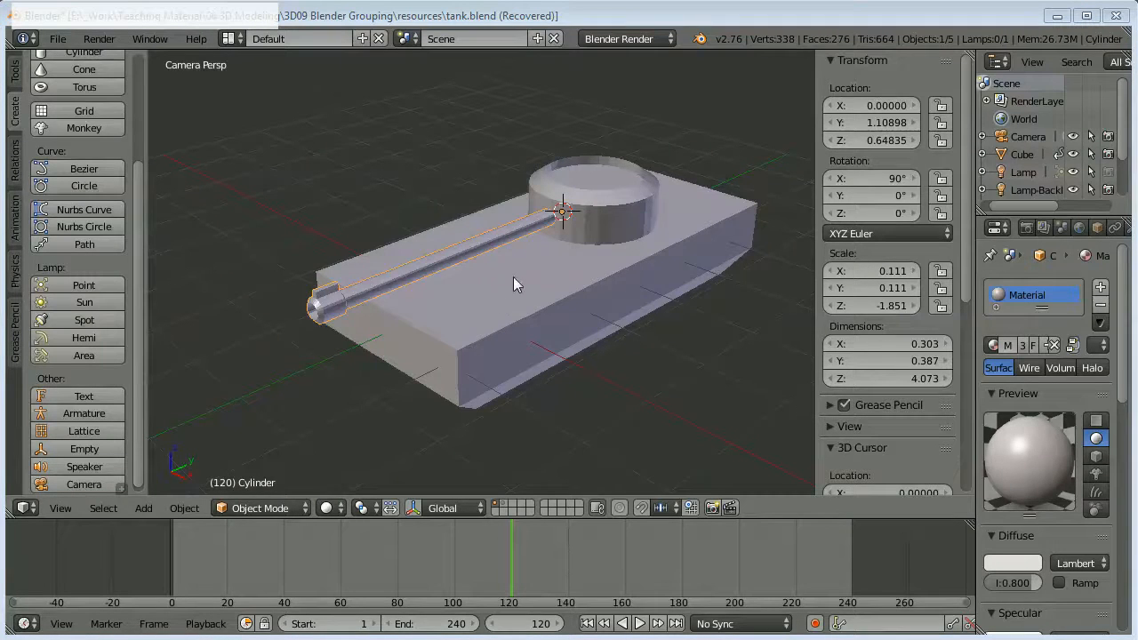
# Step: Select the turret and test a free rotation of it together with the gun barrel, cancelling the rotation
pyautogui.rightClick(589, 207)
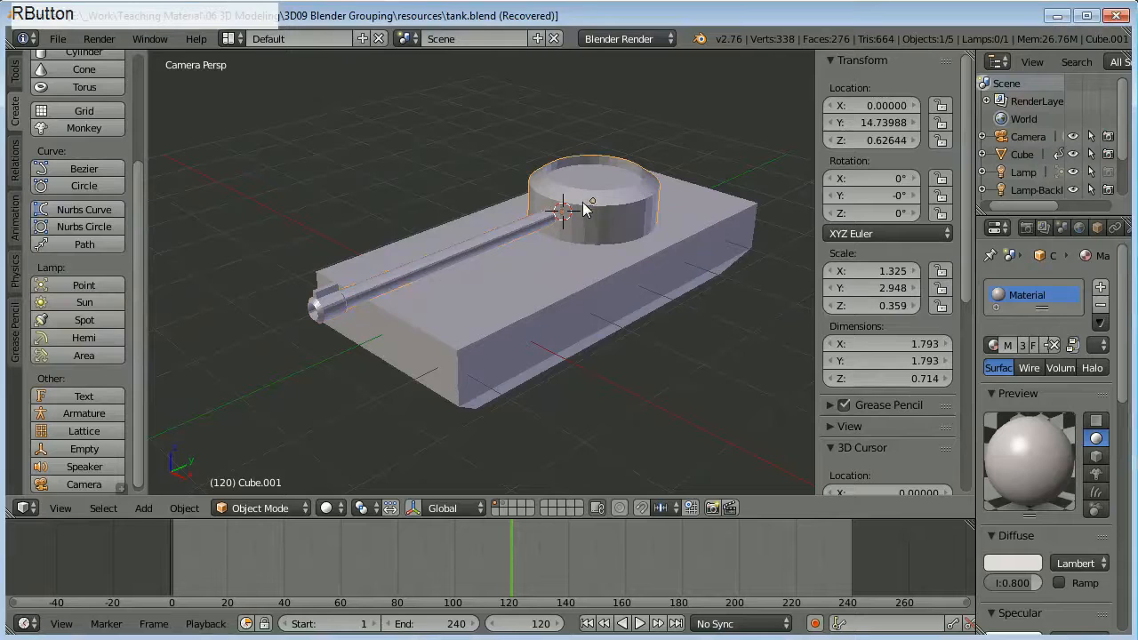
pyautogui.press('r')
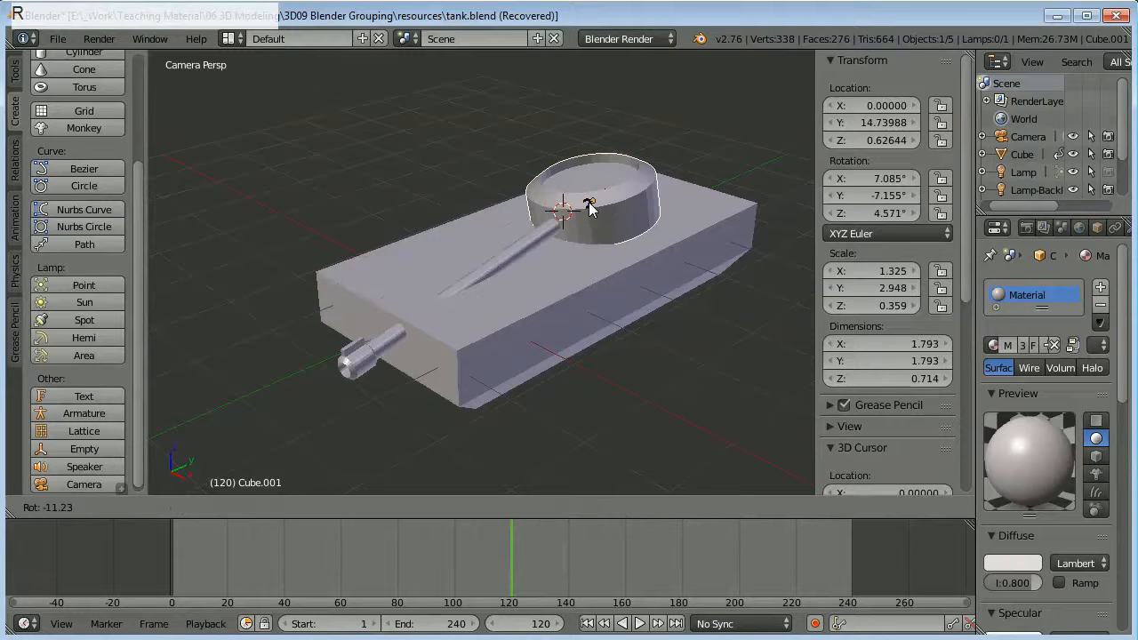
pyautogui.press('Escape')
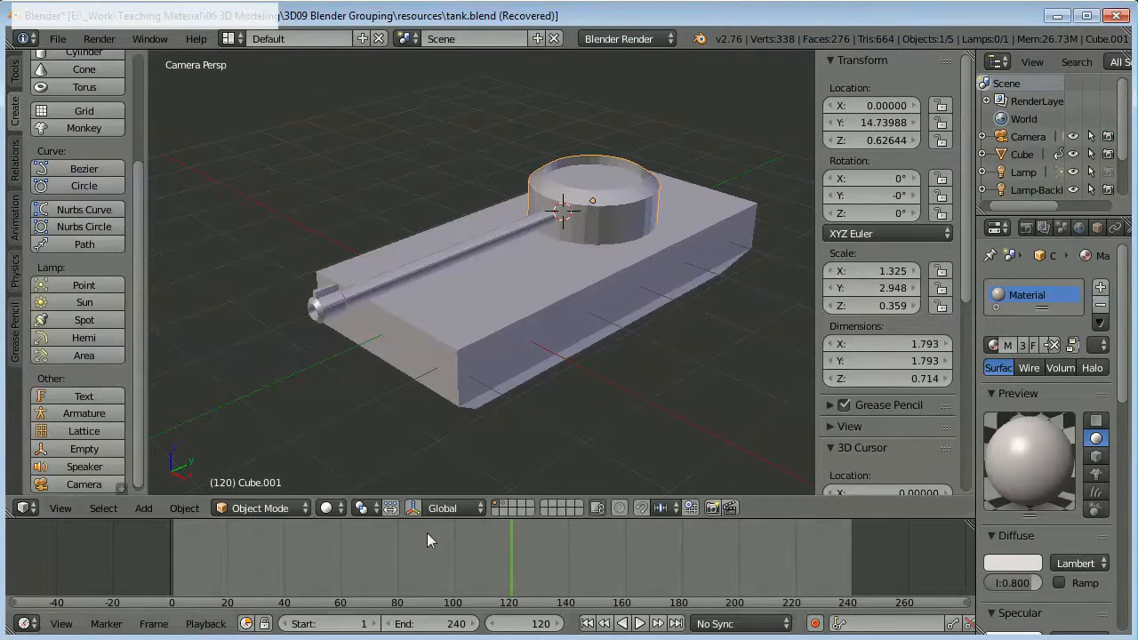
# Step: Insert a LocRotScale keyframe for the turret at frame 60
pyautogui.click(339, 560)
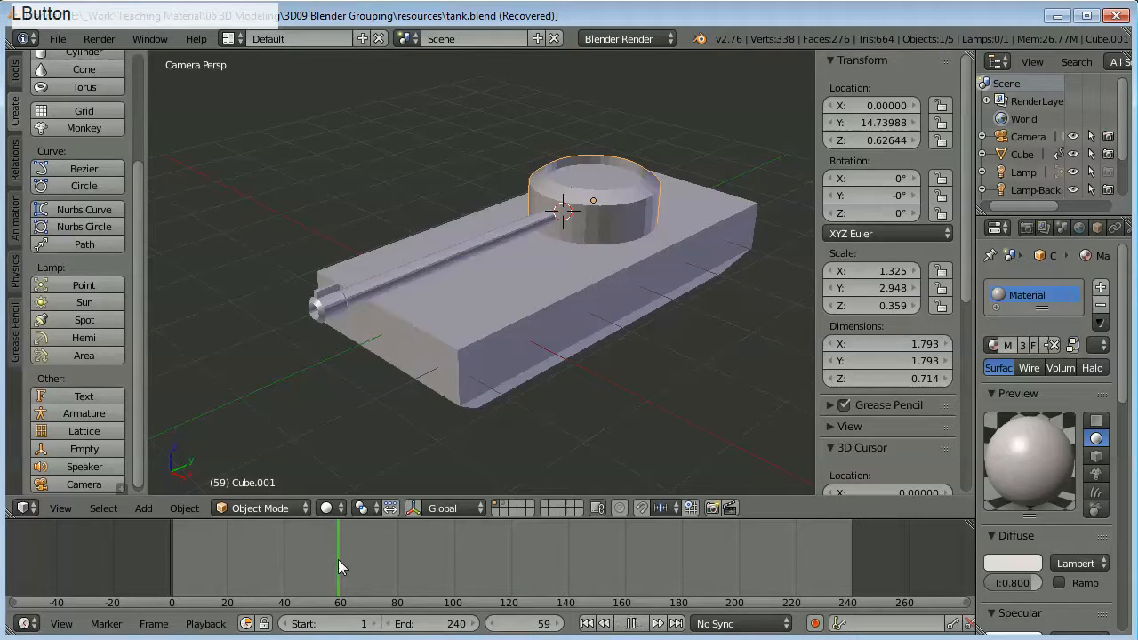
pyautogui.moveTo(339, 567); pyautogui.dragTo(341, 567)
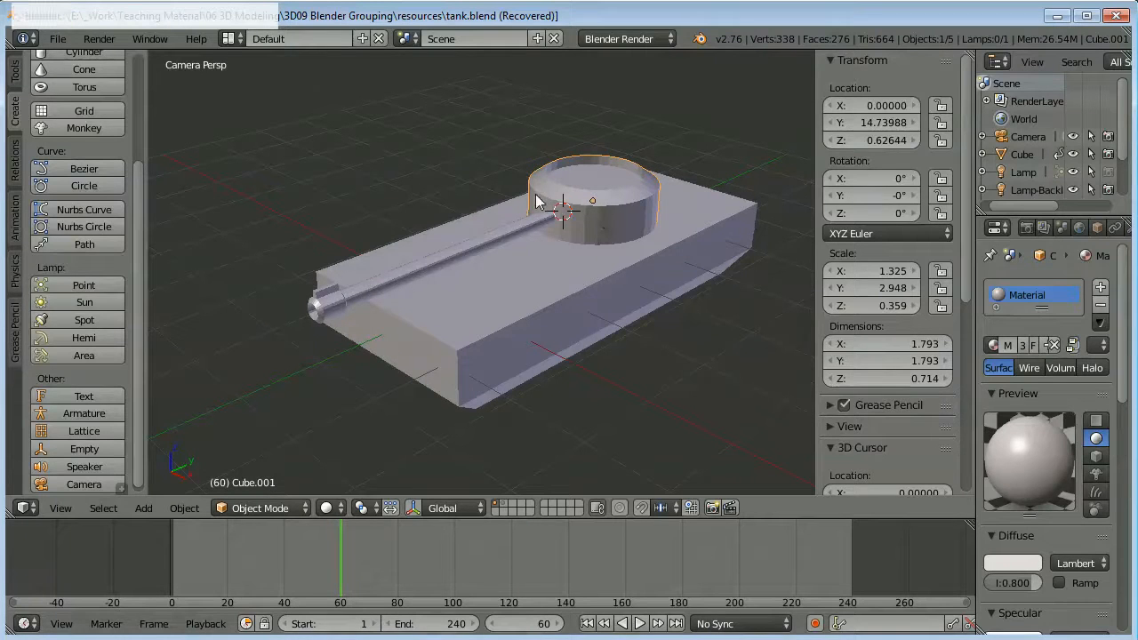
pyautogui.press('i')
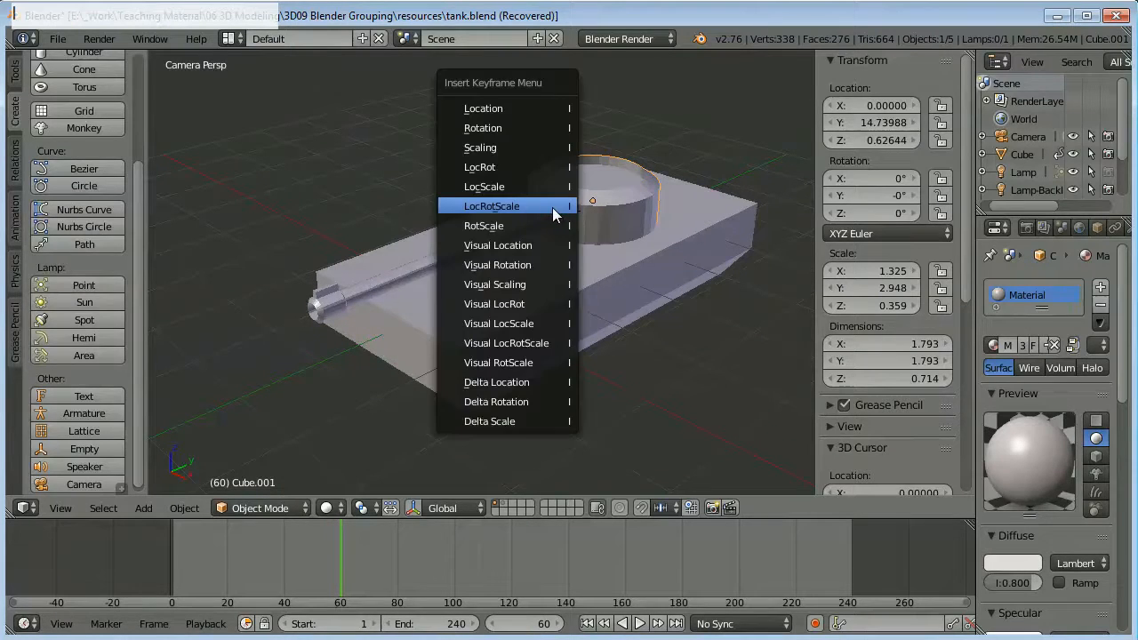
pyautogui.click(552, 207)
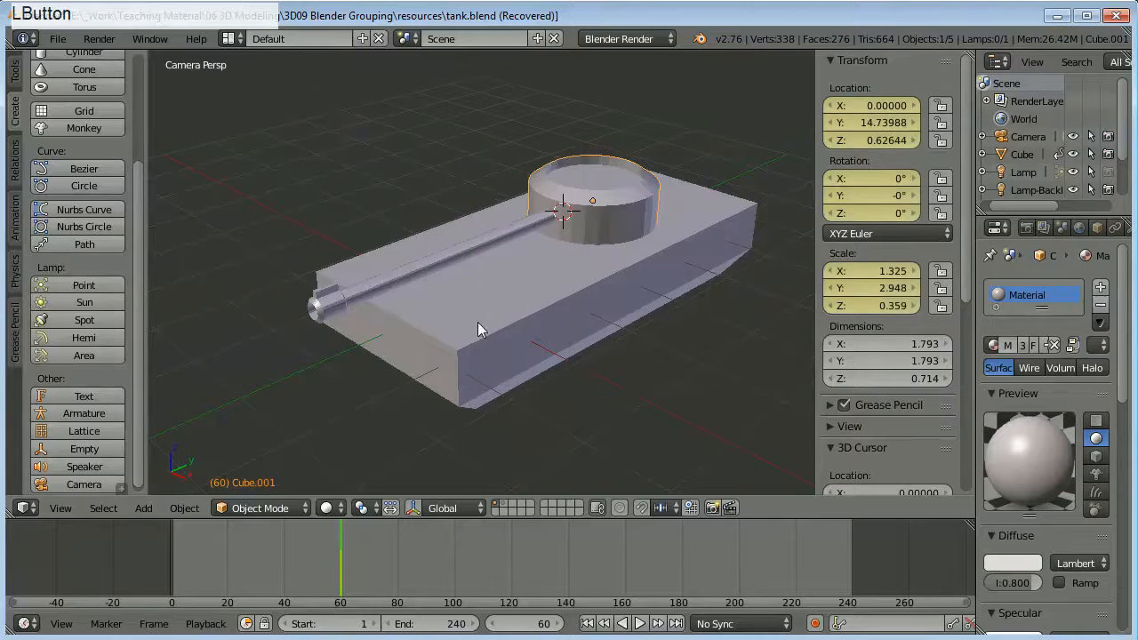
# Step: At frame 100, rotate the turret about -34° around the Z axis and insert a LocRotScale keyframe for it
pyautogui.click(455, 546)
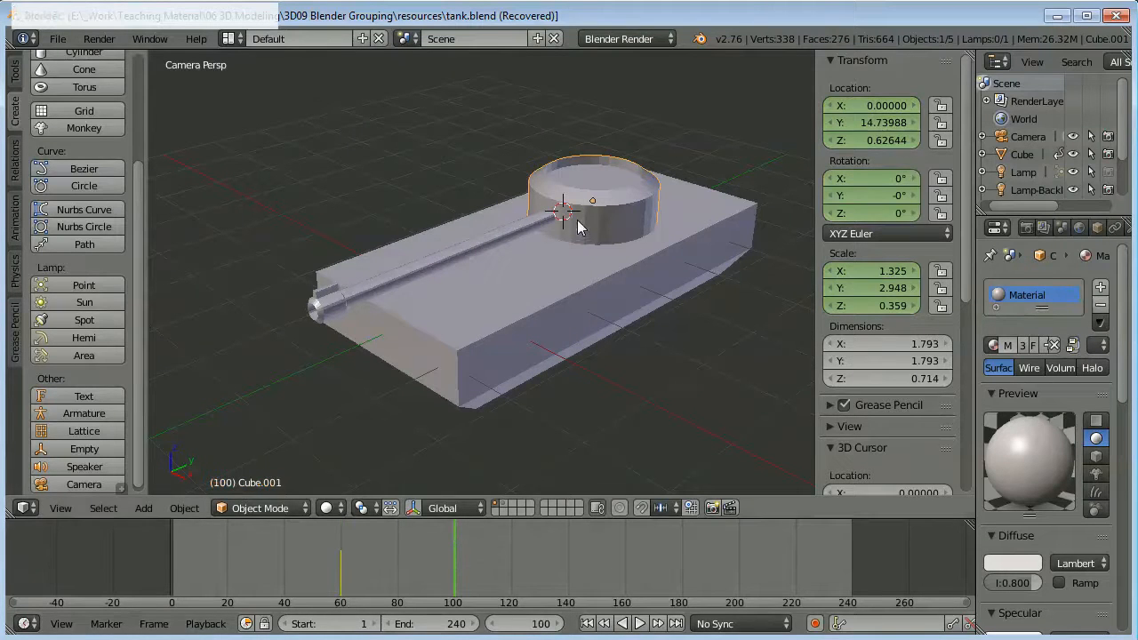
pyautogui.press('r')
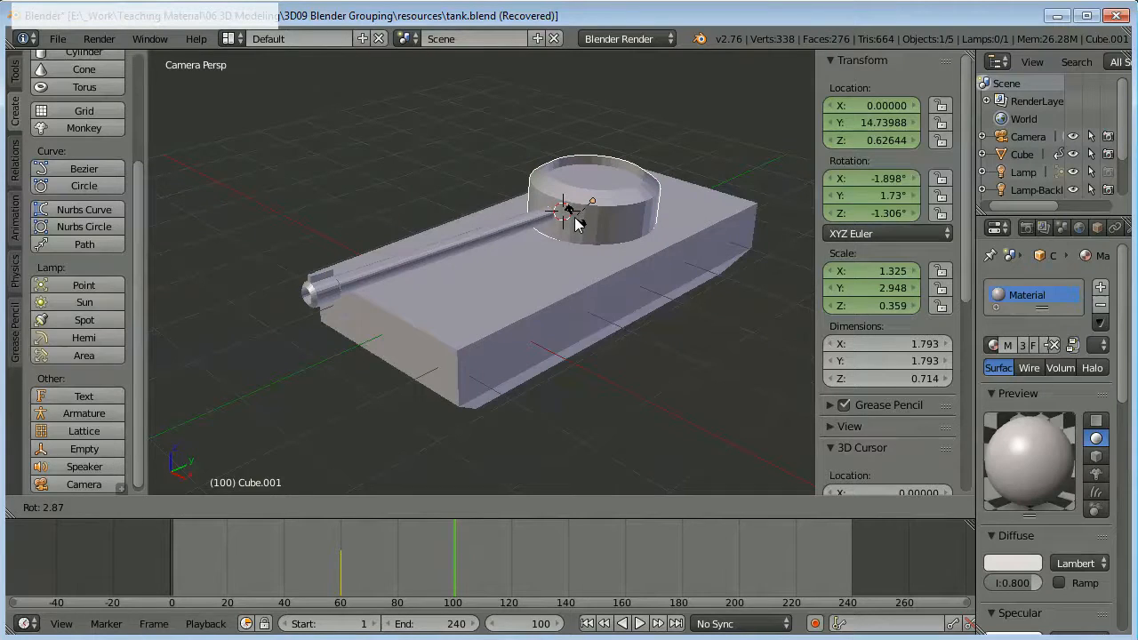
pyautogui.press('z')
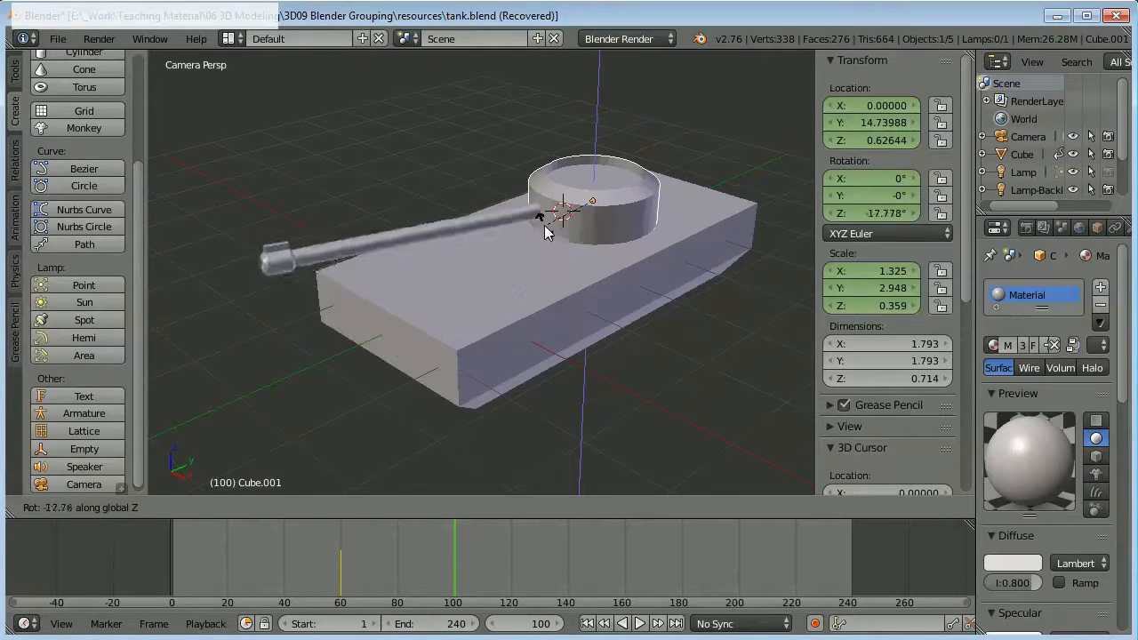
pyautogui.click(517, 227)
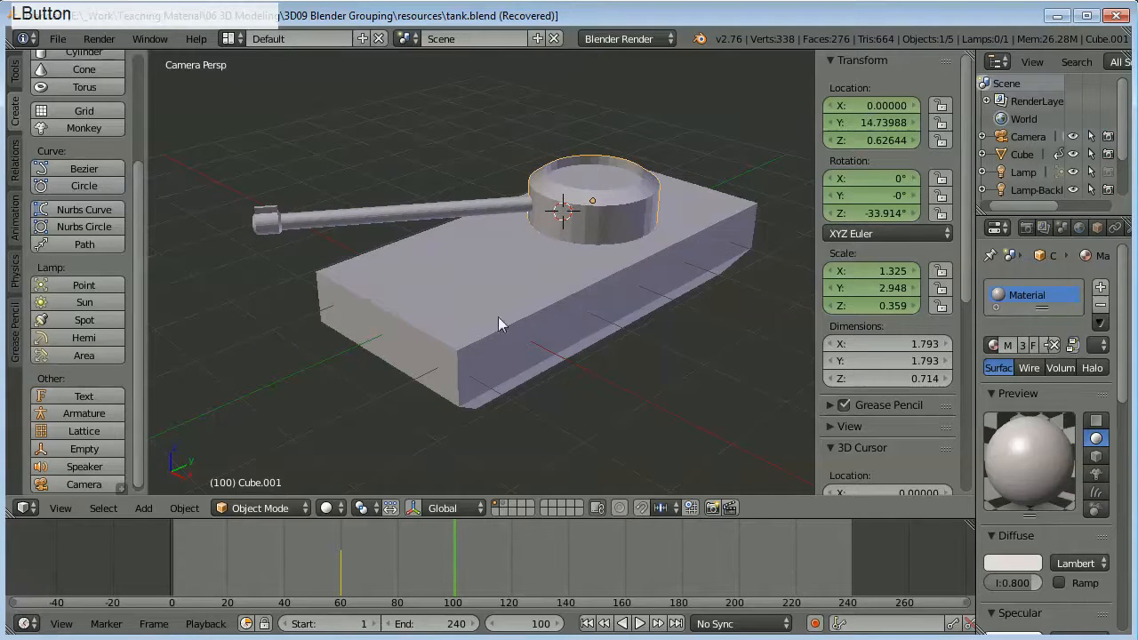
pyautogui.press('i')
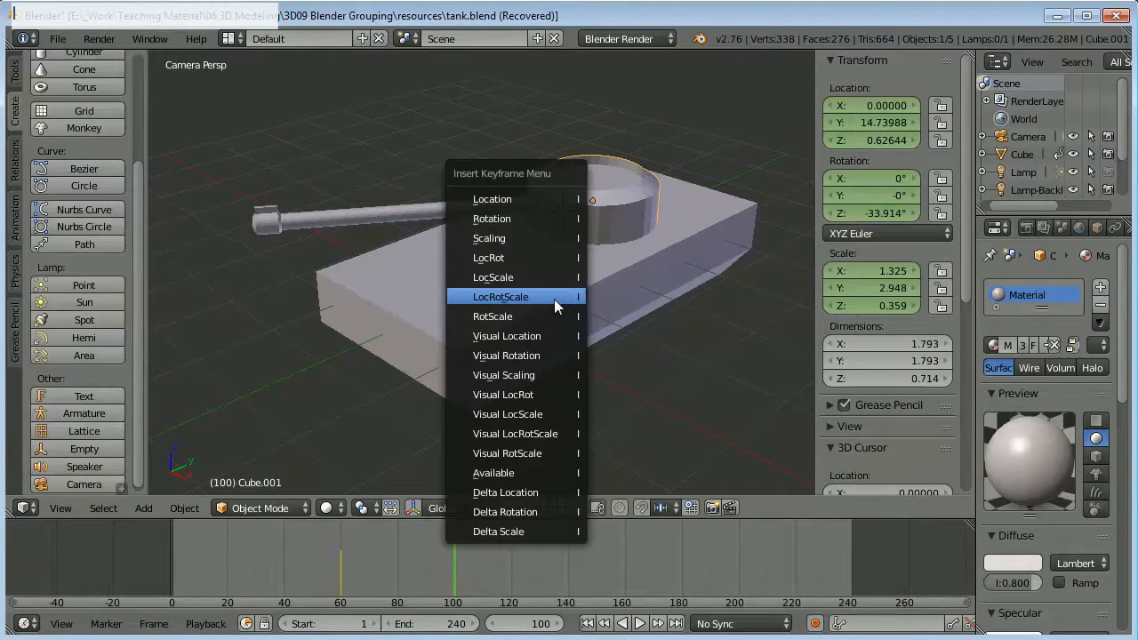
pyautogui.click(554, 298)
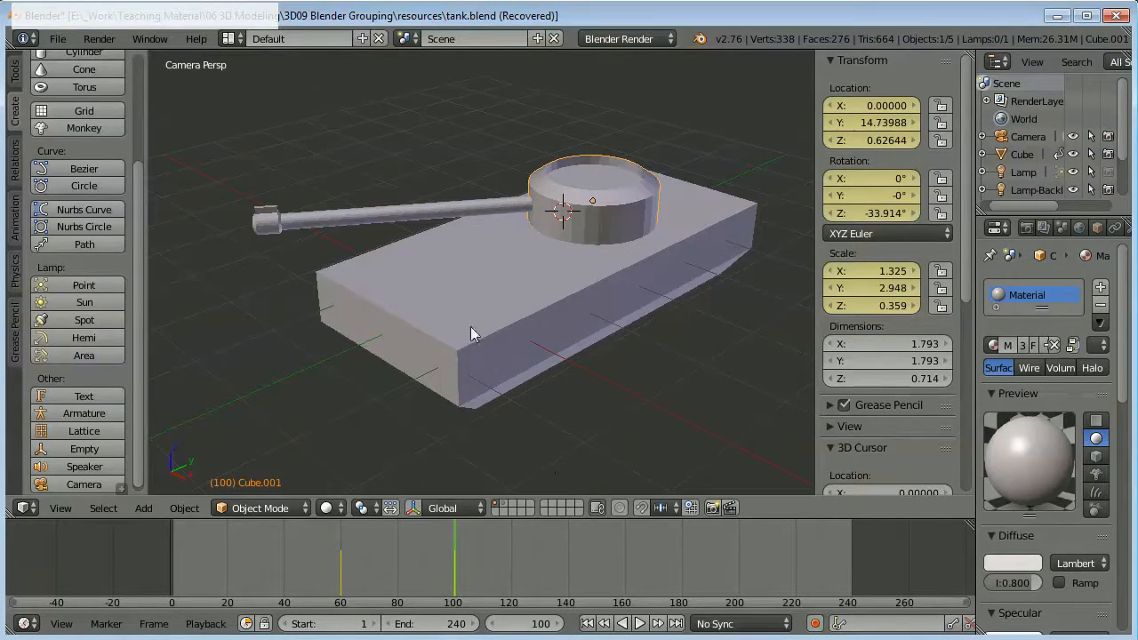
# Step: Select the gun barrel and insert a LocRotScale keyframe for it at frame 100
pyautogui.rightClick(376, 214)
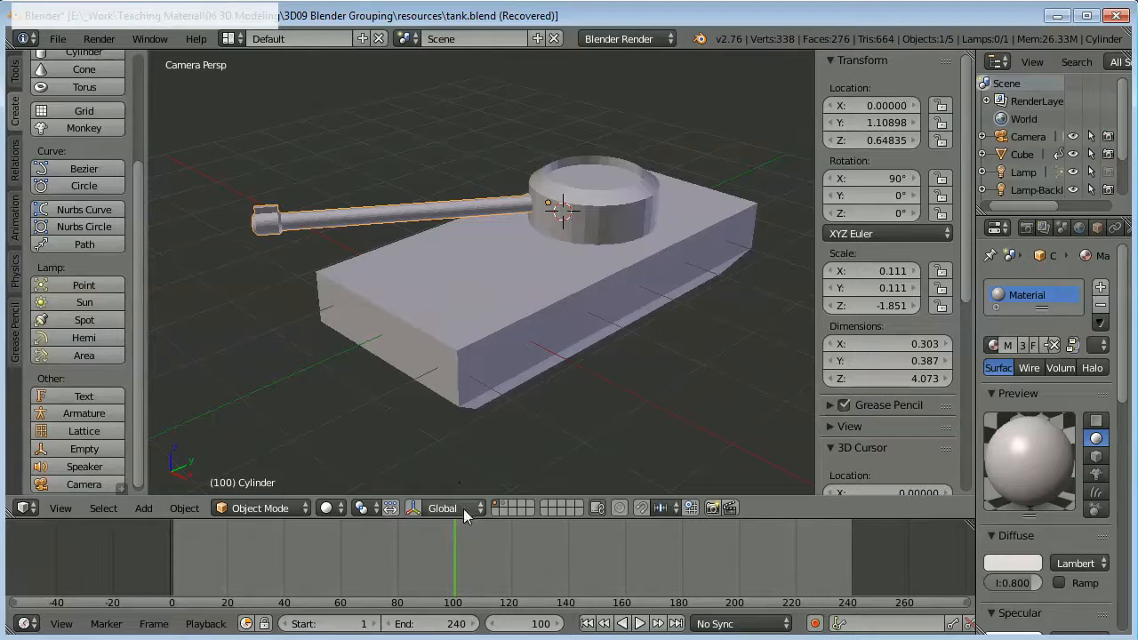
pyautogui.press('i')
pyautogui.click(518, 276)
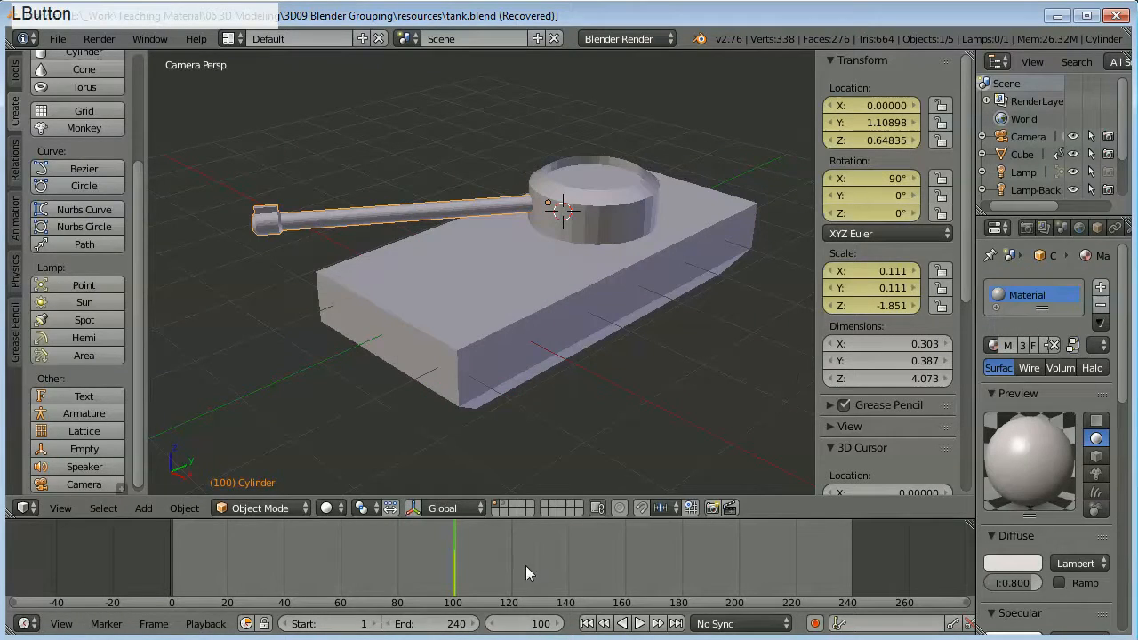
# Step: Go to frame 140 and try rotating the gun barrel around the global X axis, cancelling the rotation
pyautogui.click(567, 553)
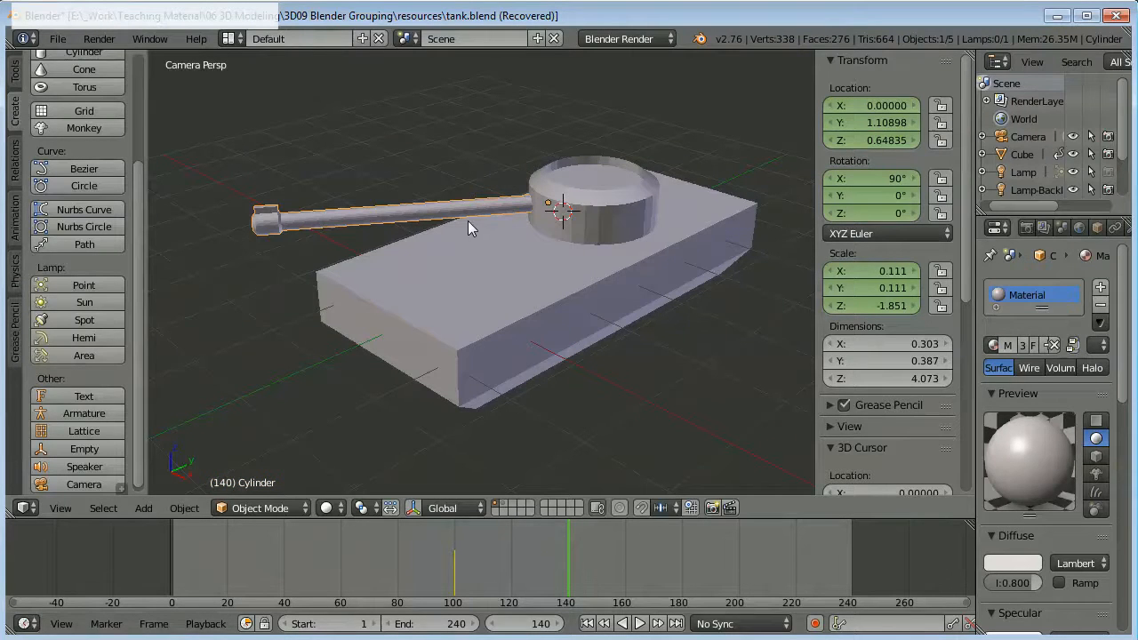
pyautogui.press('r')
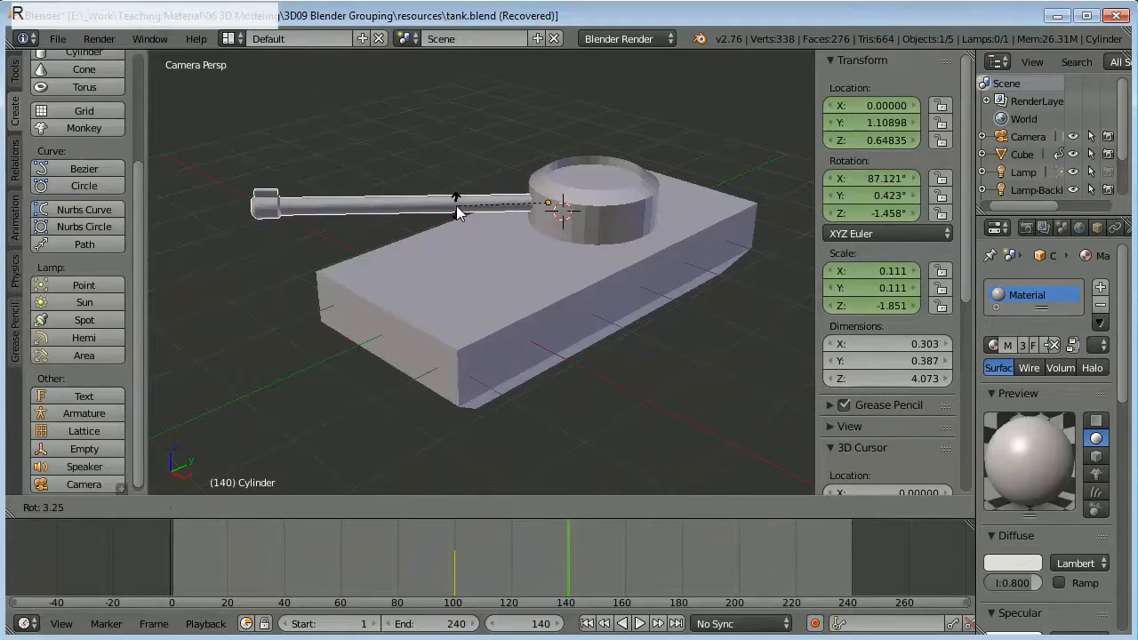
pyautogui.press('x')
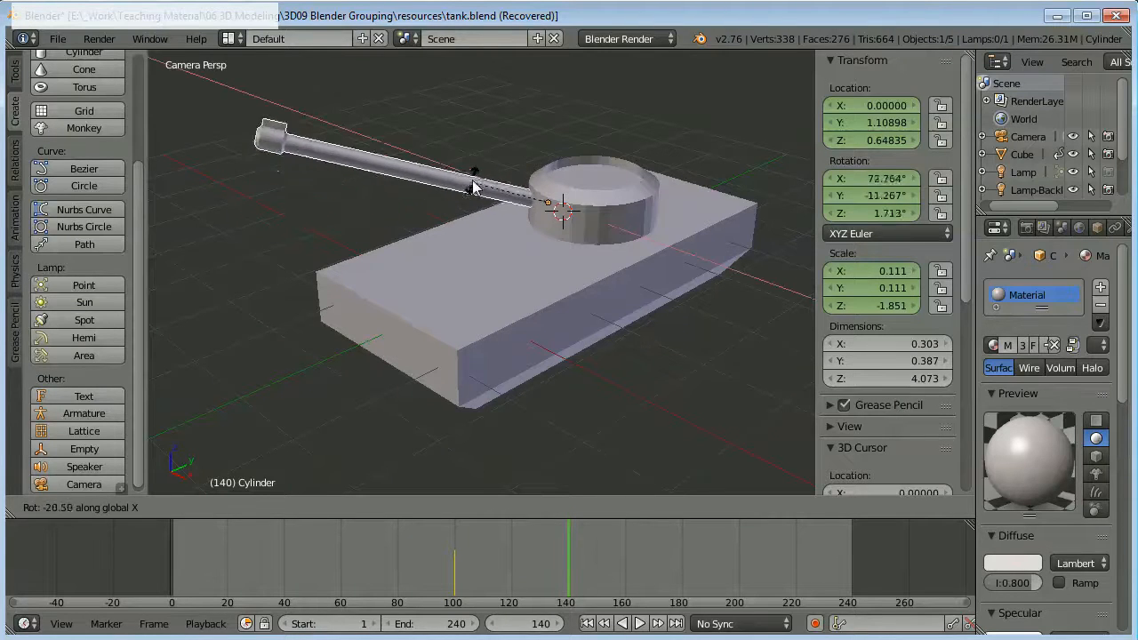
pyautogui.rightClick(475, 202)
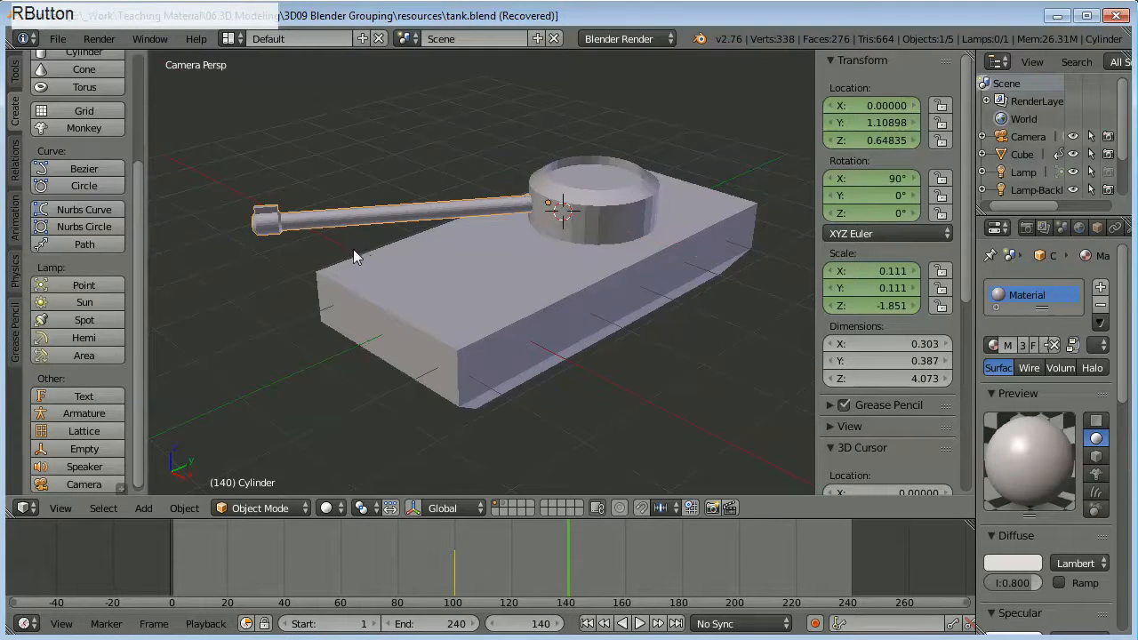
# Step: View the gun barrel end-on in orthographic projection and test its rotation around the global X axis, cancelling it
pyautogui.moveTo(353, 249); pyautogui.dragTo(541, 205, button='middle')
pyautogui.scroll(5, 493, 272)
pyautogui.moveTo(425, 304); pyautogui.dragTo(456, 319, button='middle')
pyautogui.scroll(-3, 456, 319)
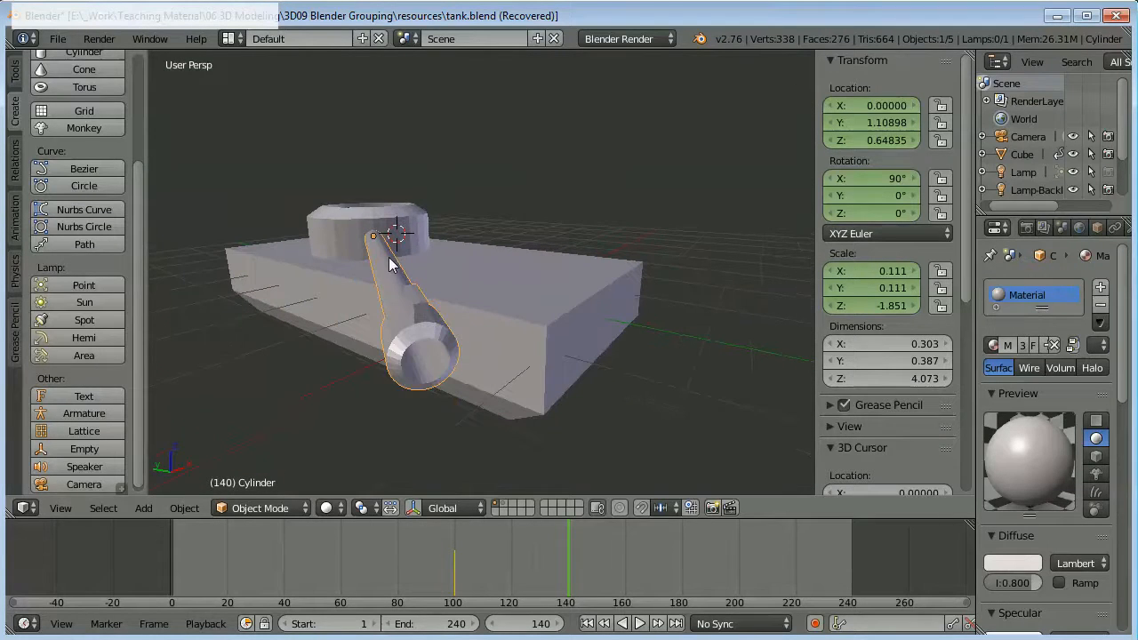
pyautogui.press('KP_5')
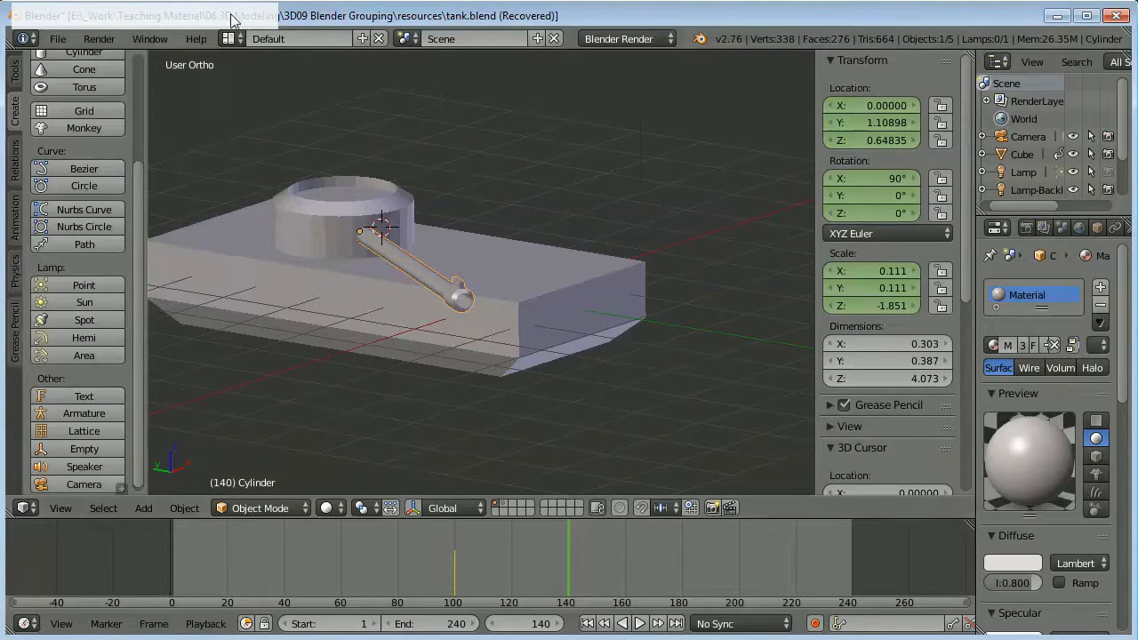
pyautogui.moveTo(462, 318); pyautogui.dragTo(476, 353, button='middle')
pyautogui.scroll(3, 420, 282)
pyautogui.press('r')
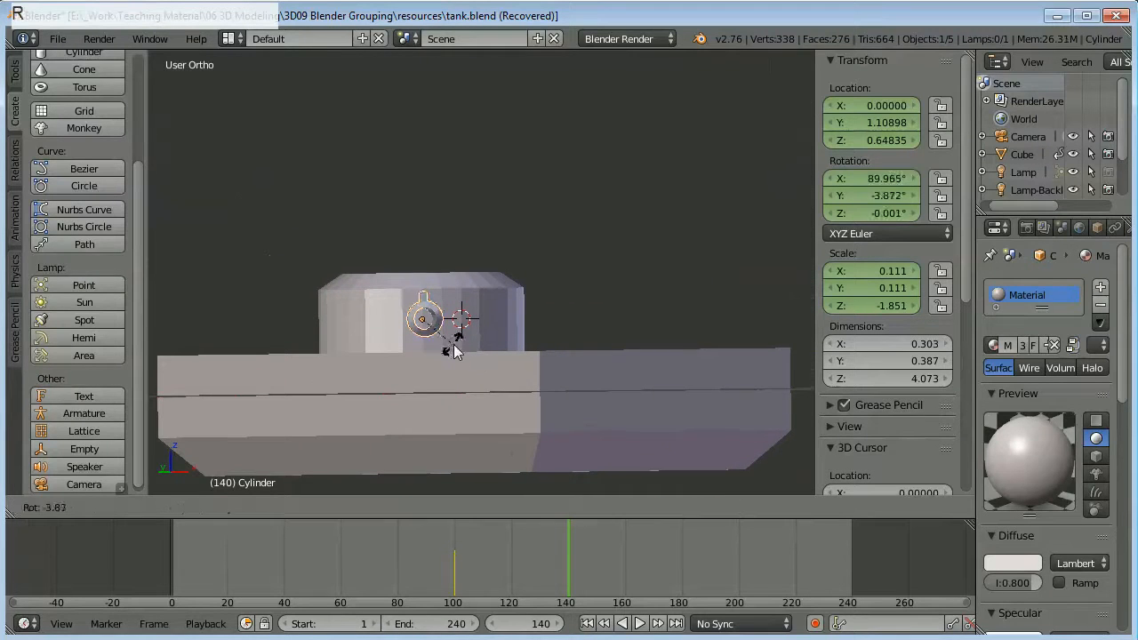
pyautogui.press('x')
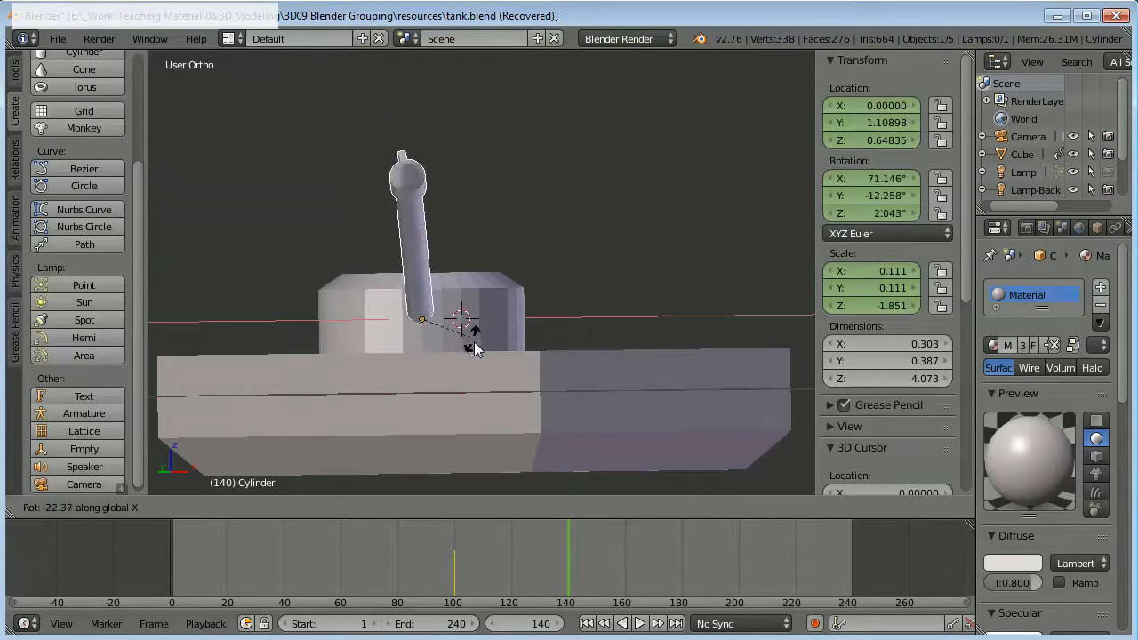
pyautogui.rightClick(471, 331)
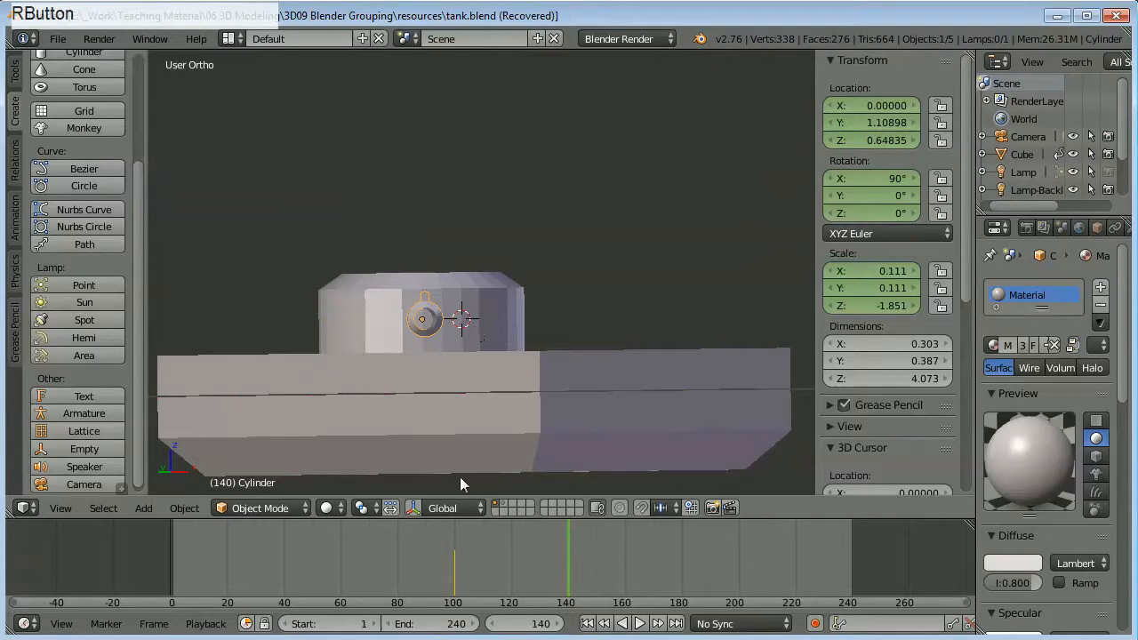
# Step: Set the transform orientation to Local and test another X-axis rotation of the gun barrel, cancelling it
pyautogui.click(464, 509)
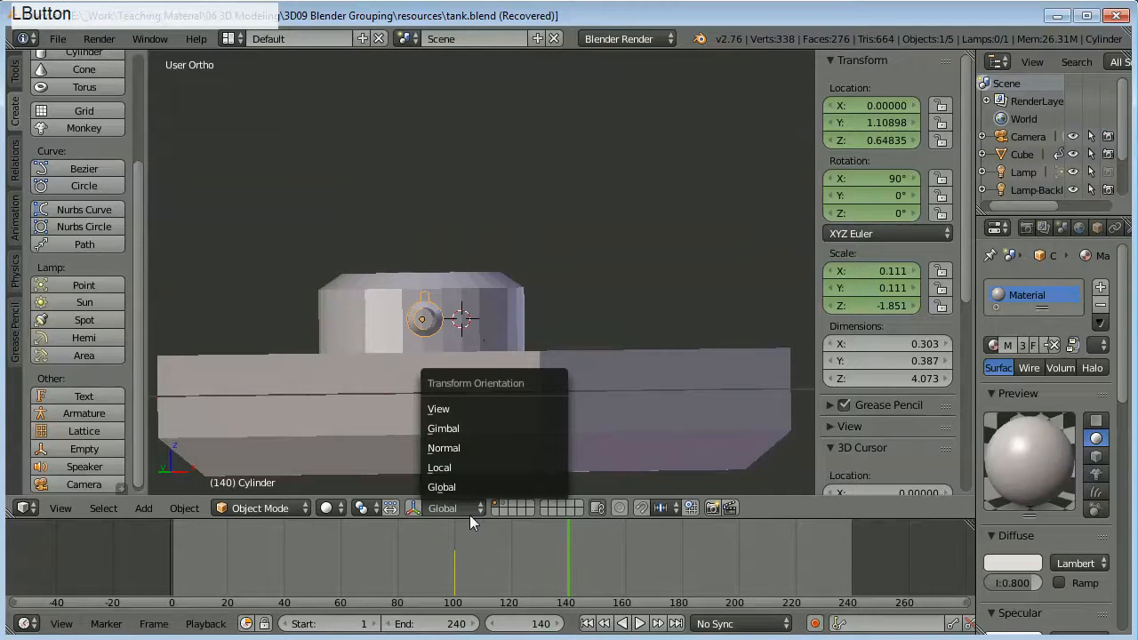
pyautogui.click(462, 469)
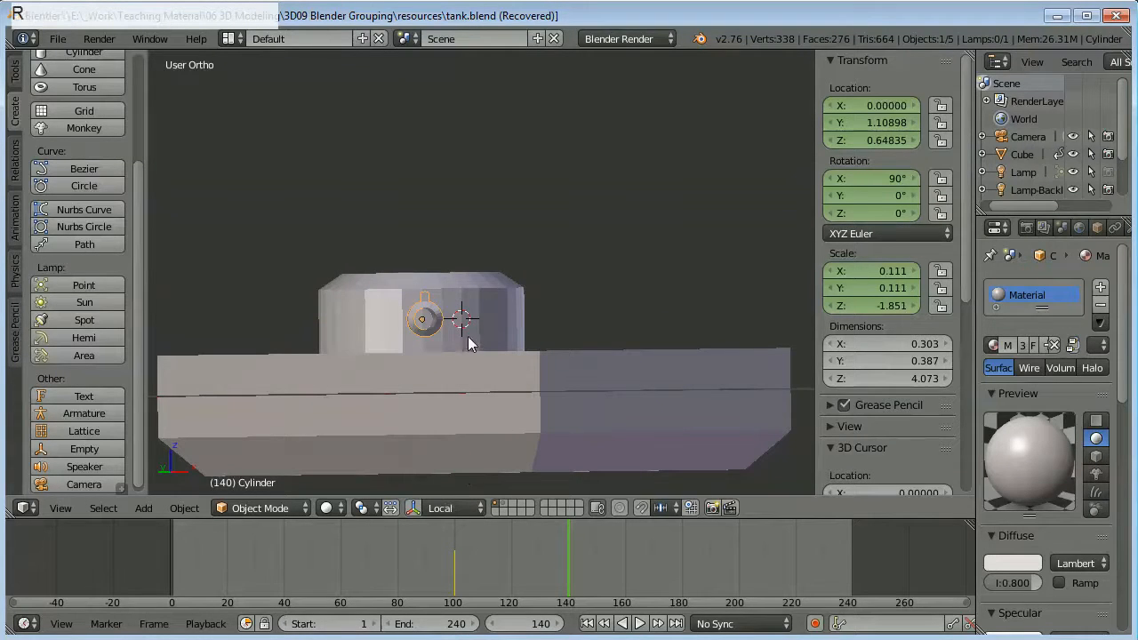
pyautogui.press('r')
pyautogui.press('x')
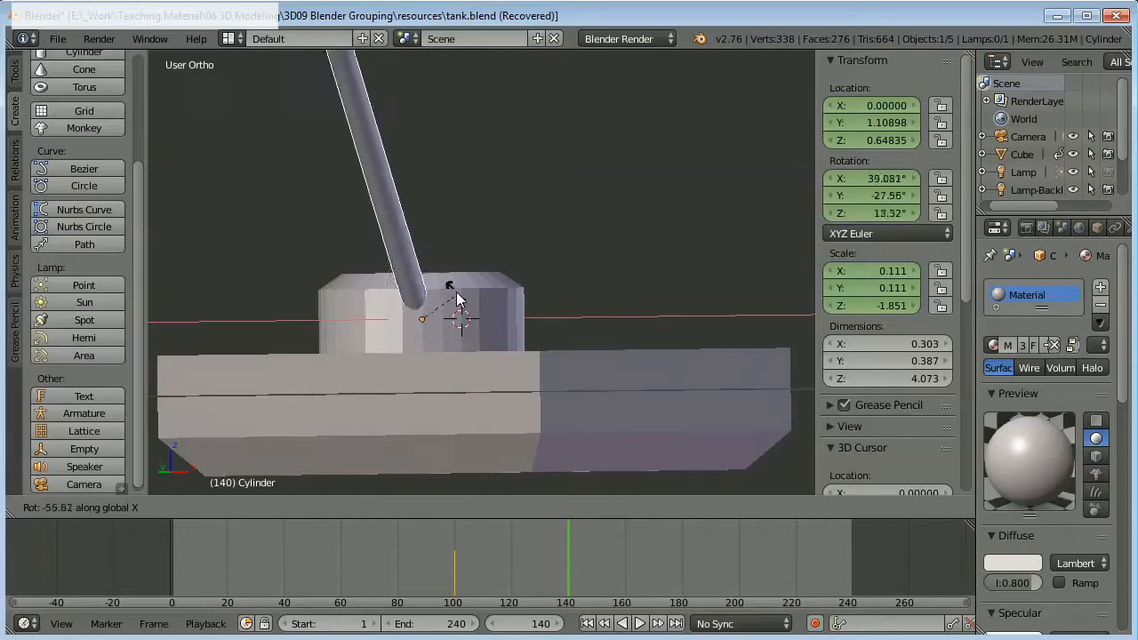
pyautogui.rightClick(477, 342)
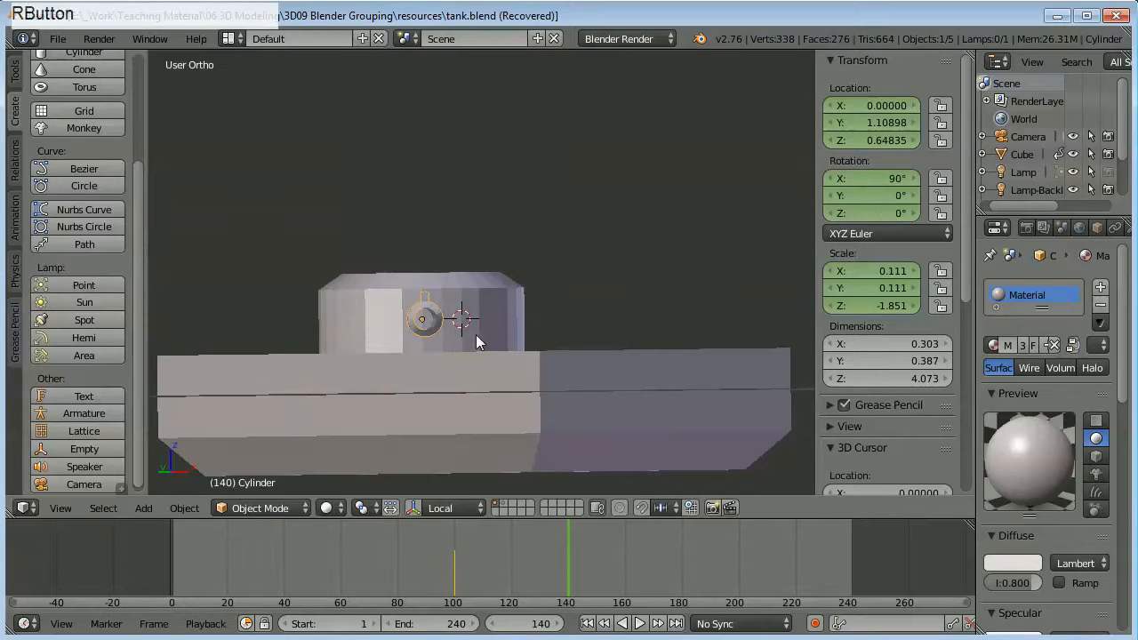
# Step: Enable the rotation manipulator and raise the gun barrel around its local X axis to an X rotation of about 74.5°, adjusting it in camera view
pyautogui.click(413, 508)
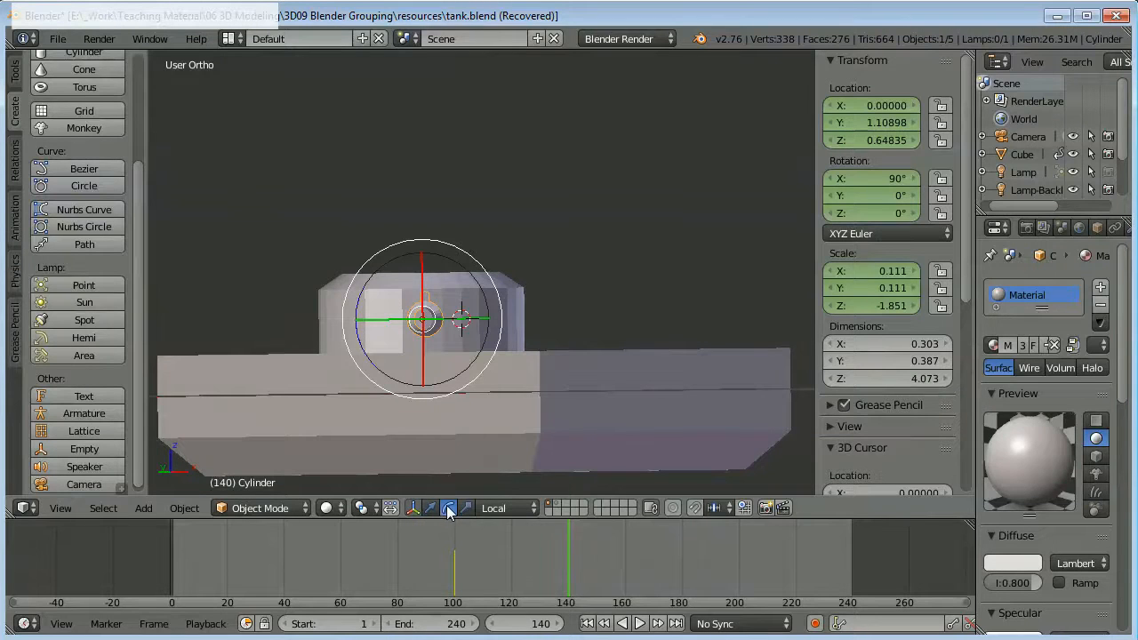
pyautogui.click(449, 507)
pyautogui.moveTo(424, 282); pyautogui.dragTo(401, 268)
pyautogui.moveTo(596, 292); pyautogui.dragTo(494, 337, button='middle')
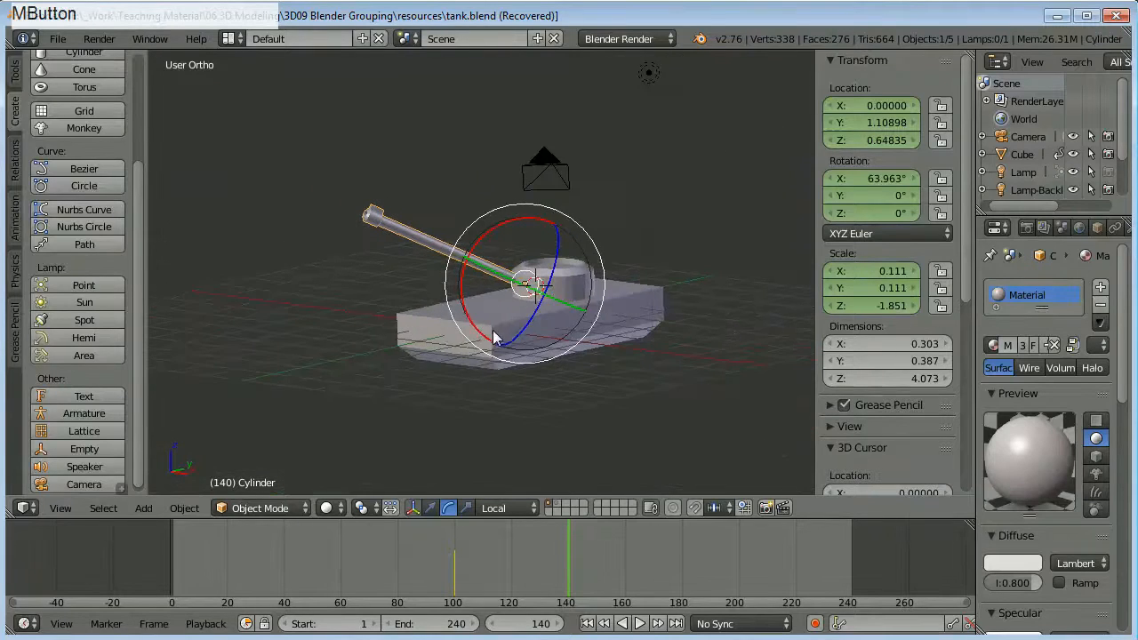
pyautogui.press('KP_0')
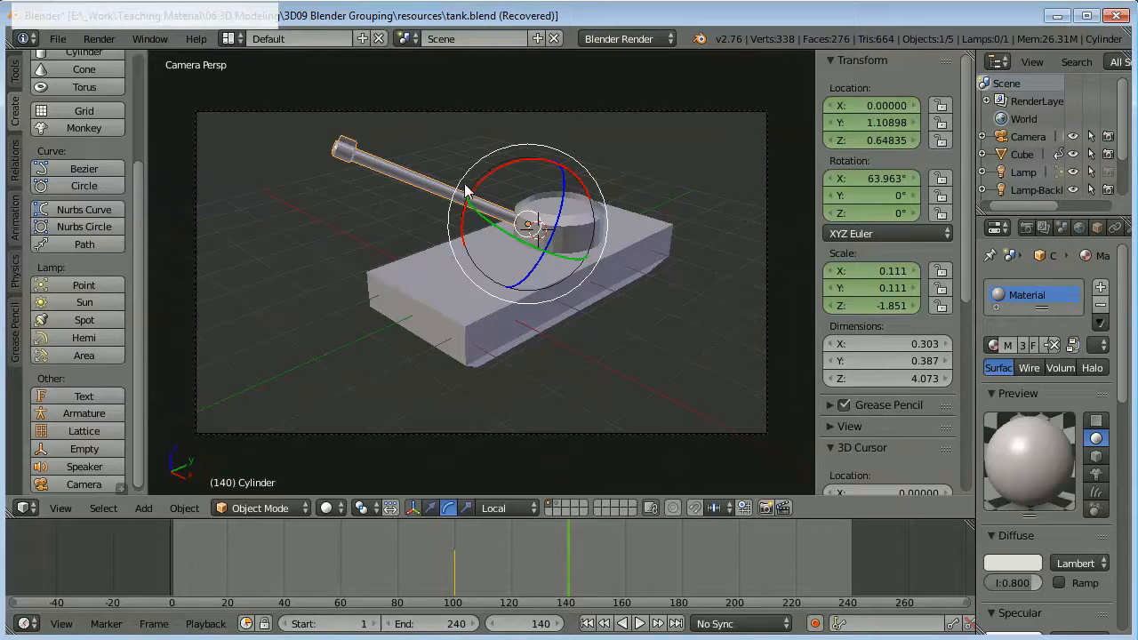
pyautogui.moveTo(490, 182); pyautogui.dragTo(478, 194)
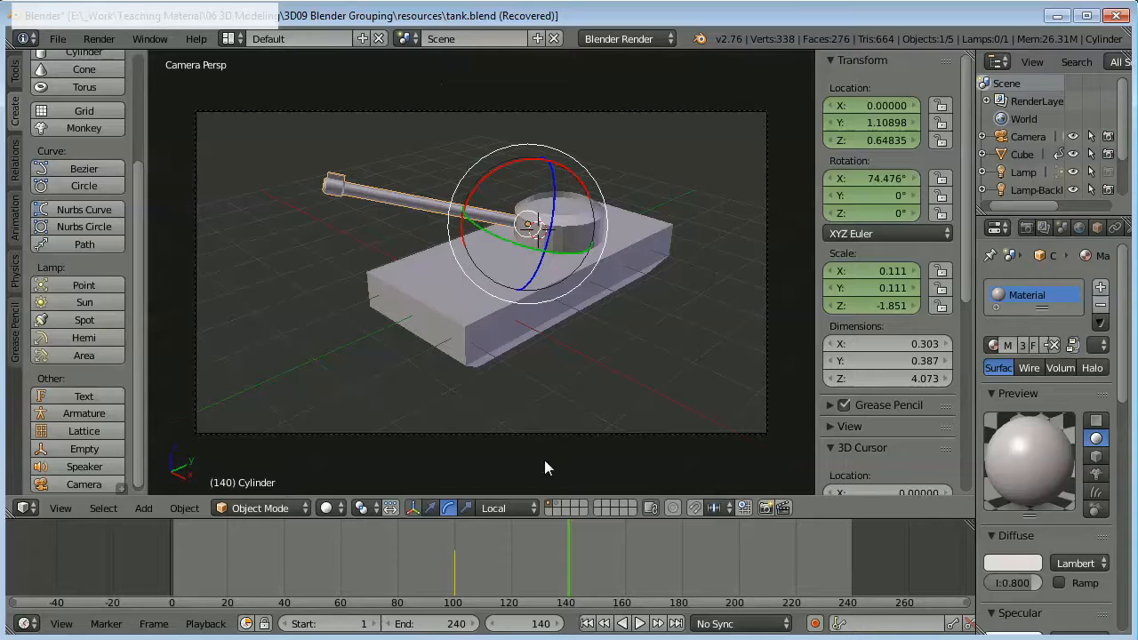
# Step: Insert a LocRotScale keyframe for the raised gun barrel at frame 140 and hide the transform manipulator
pyautogui.press('i')
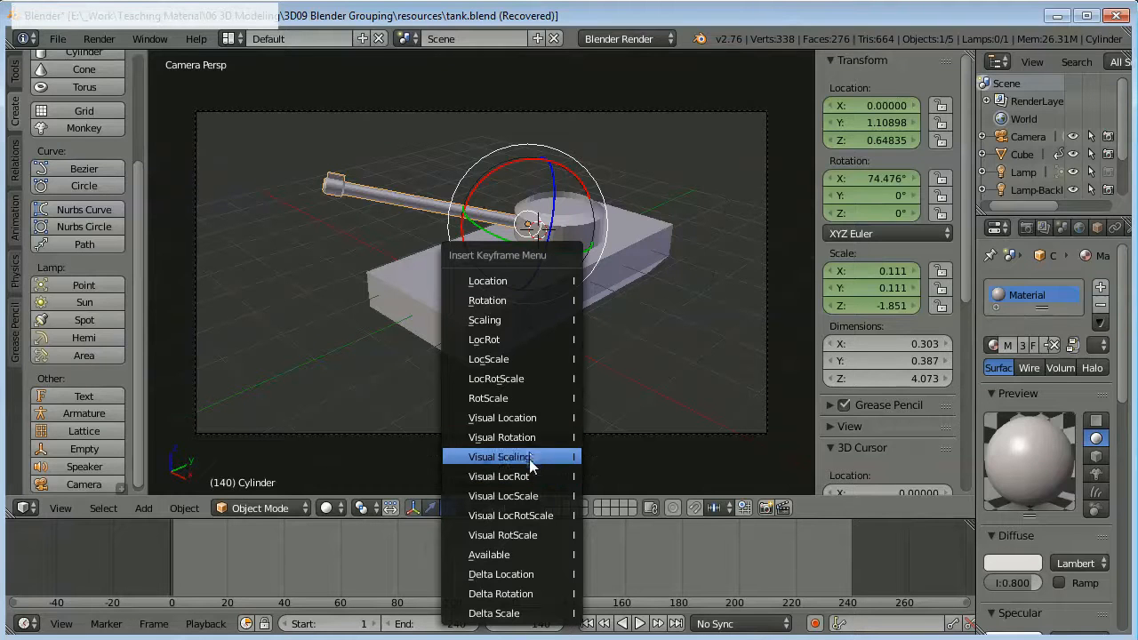
pyautogui.click(511, 381)
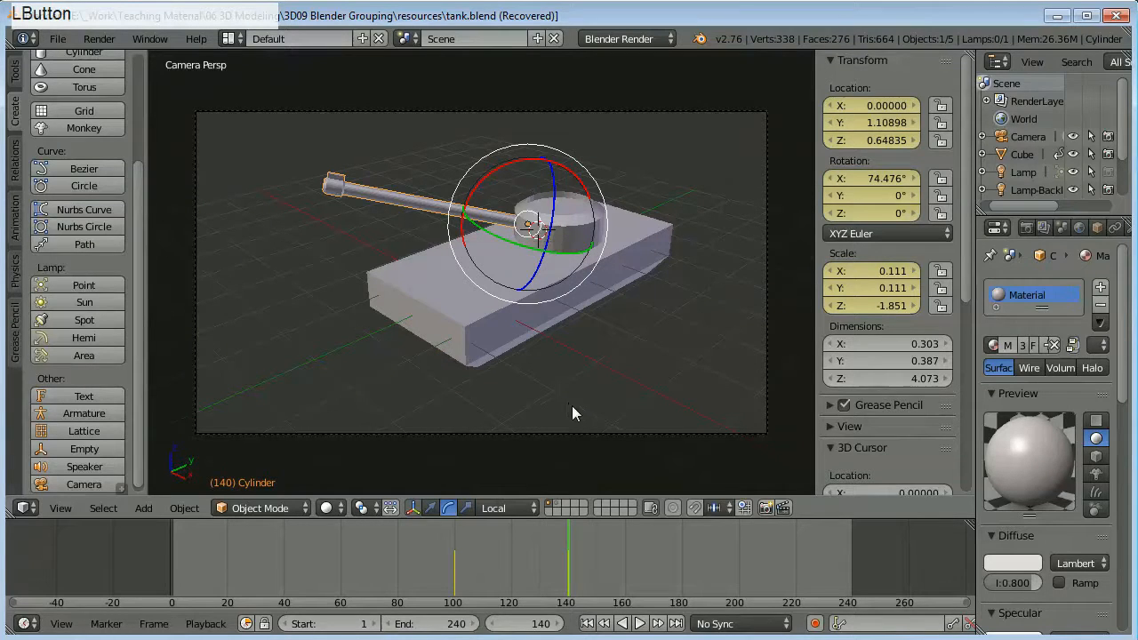
pyautogui.click(412, 508)
# Step: Play the animation from frame 1 in camera view to check the tank's drive, turret turn and barrel lift, and pause it at frame 192
pyautogui.scroll(-2, 563, 360)
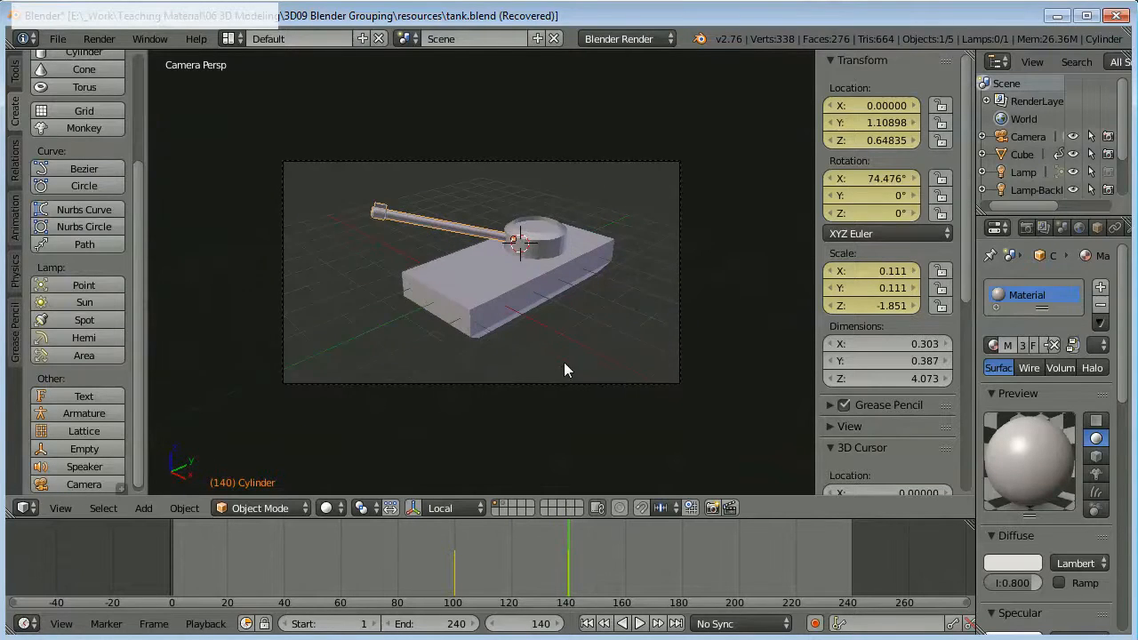
pyautogui.click(586, 623)
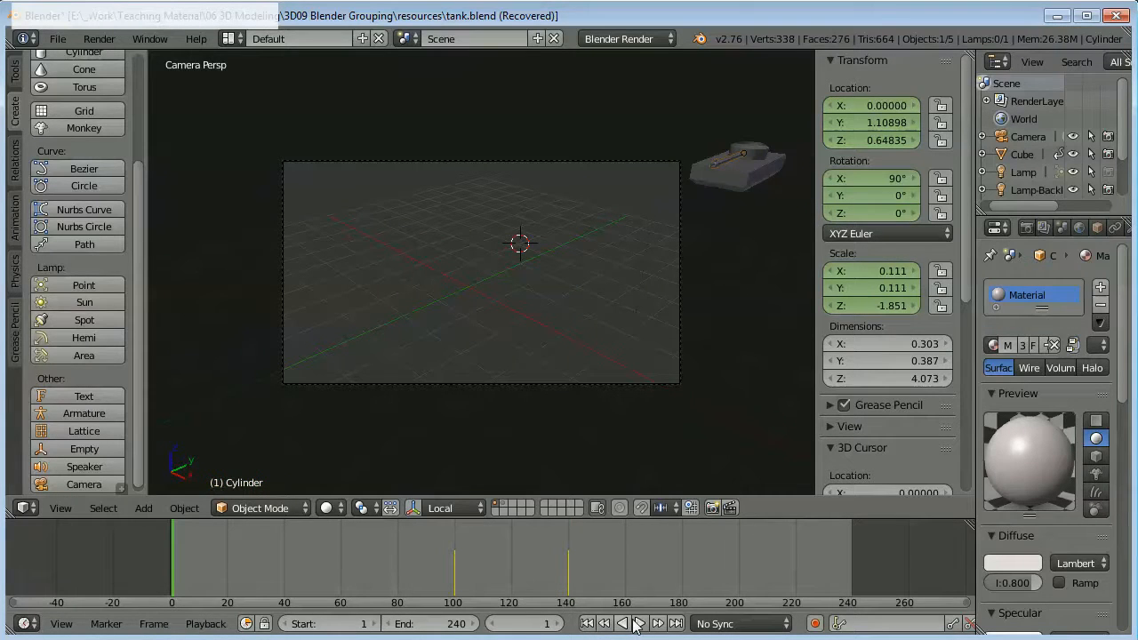
pyautogui.click(638, 623)
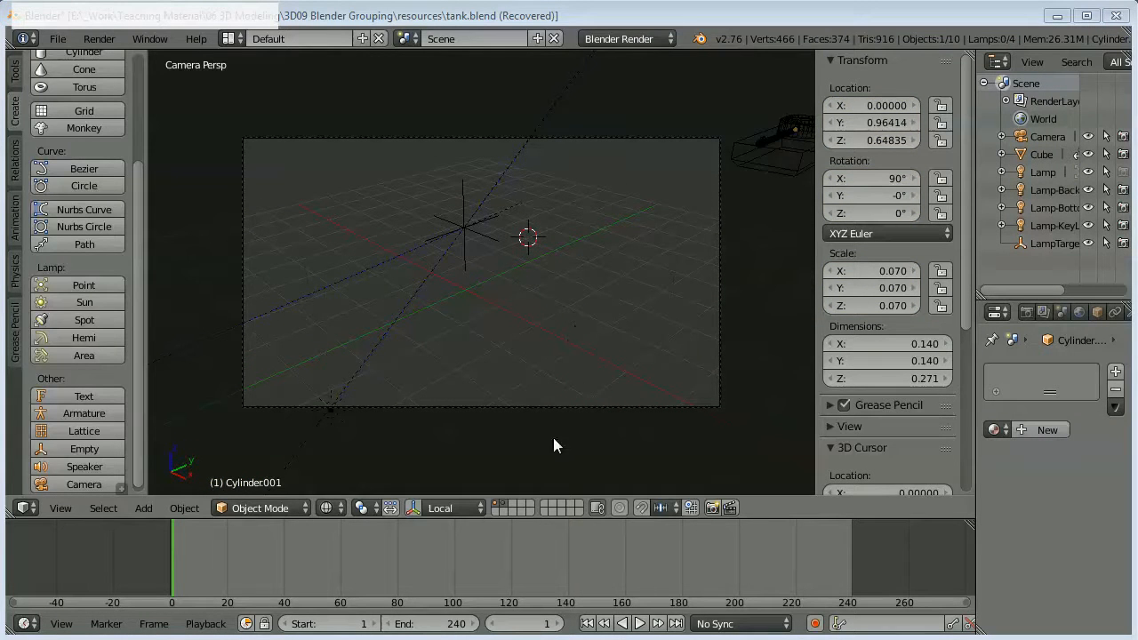
pyautogui.click(639, 624)
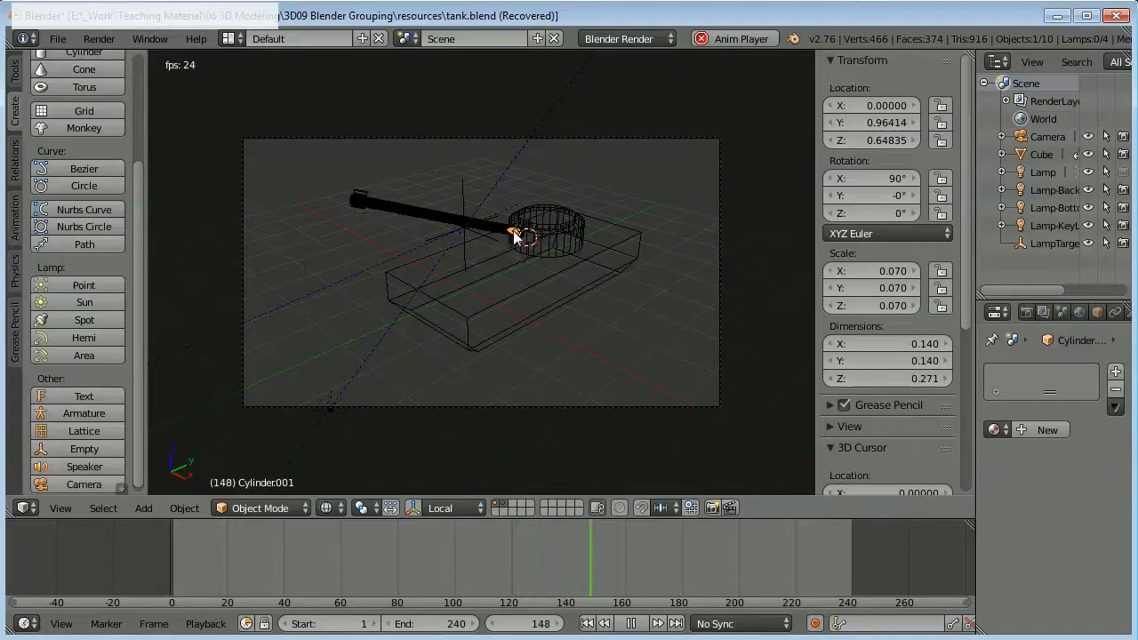
pyautogui.click(628, 623)
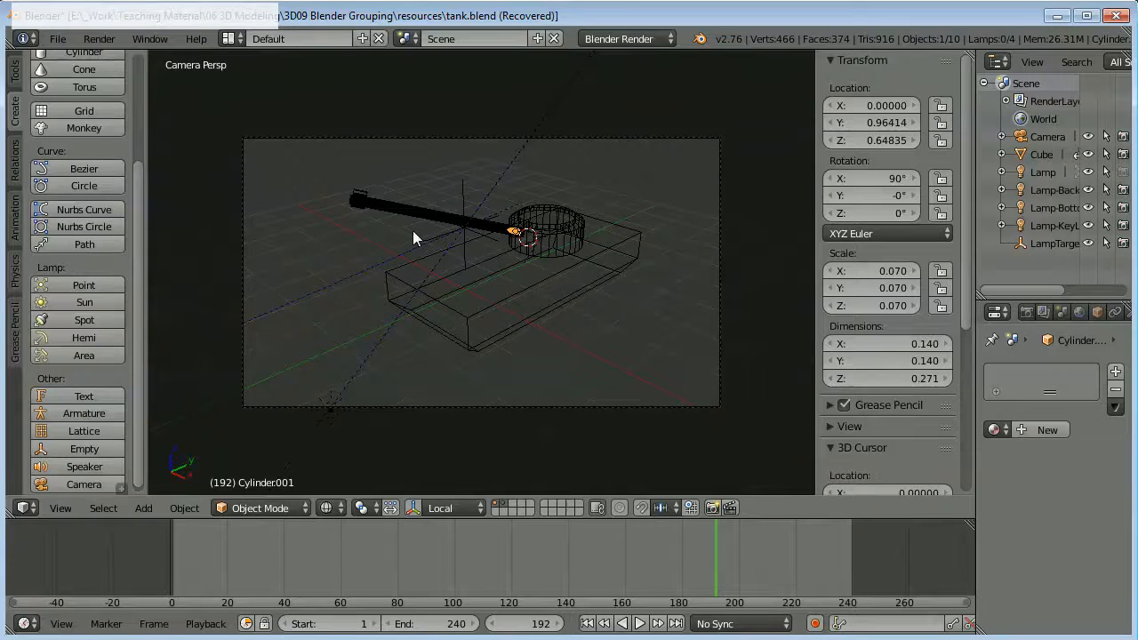
# Step: Examine the small cylinder at the base of the gun barrel and select the turret beside it
pyautogui.scroll(3, 412, 230)
pyautogui.scroll(1, 391, 222)
pyautogui.keyDown('shift'); pyautogui.moveTo(470, 247); pyautogui.dragTo(561, 329, button='middle'); pyautogui.keyUp('shift')
pyautogui.scroll(-3, 562, 324)
pyautogui.scroll(-1, 556, 320)
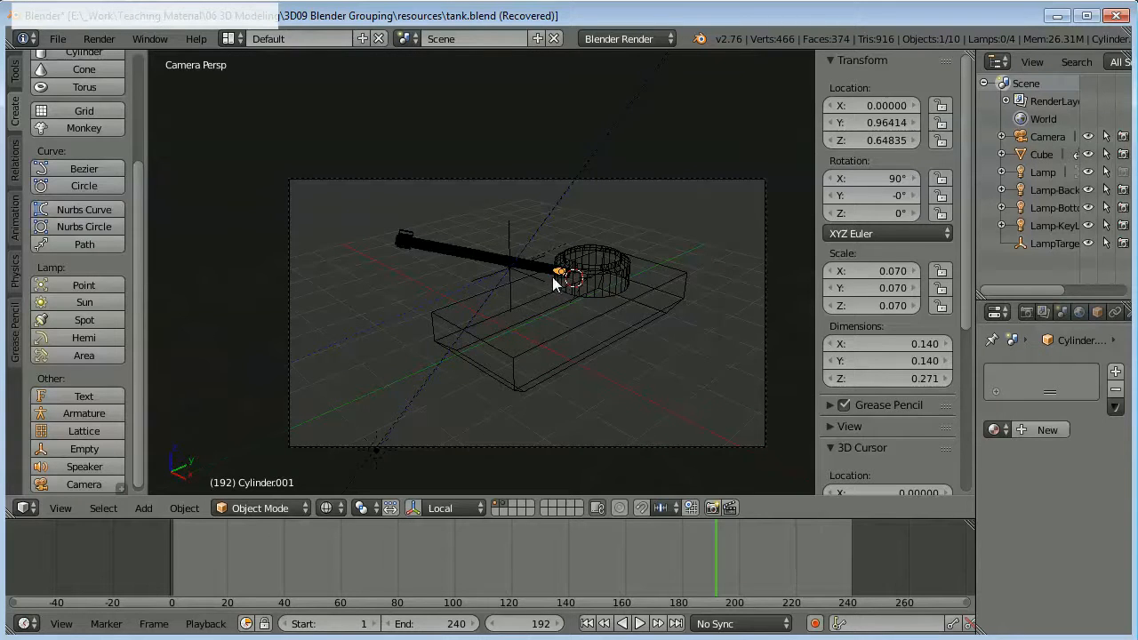
pyautogui.scroll(2, 548, 276)
pyautogui.scroll(-2, 548, 283)
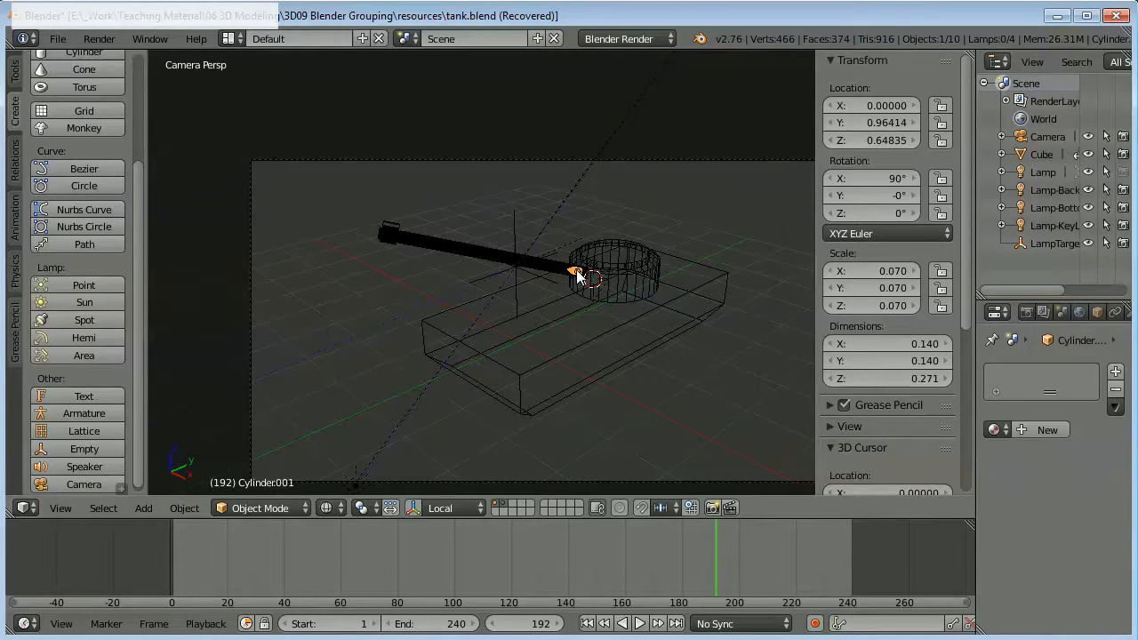
pyautogui.rightClick(575, 278)
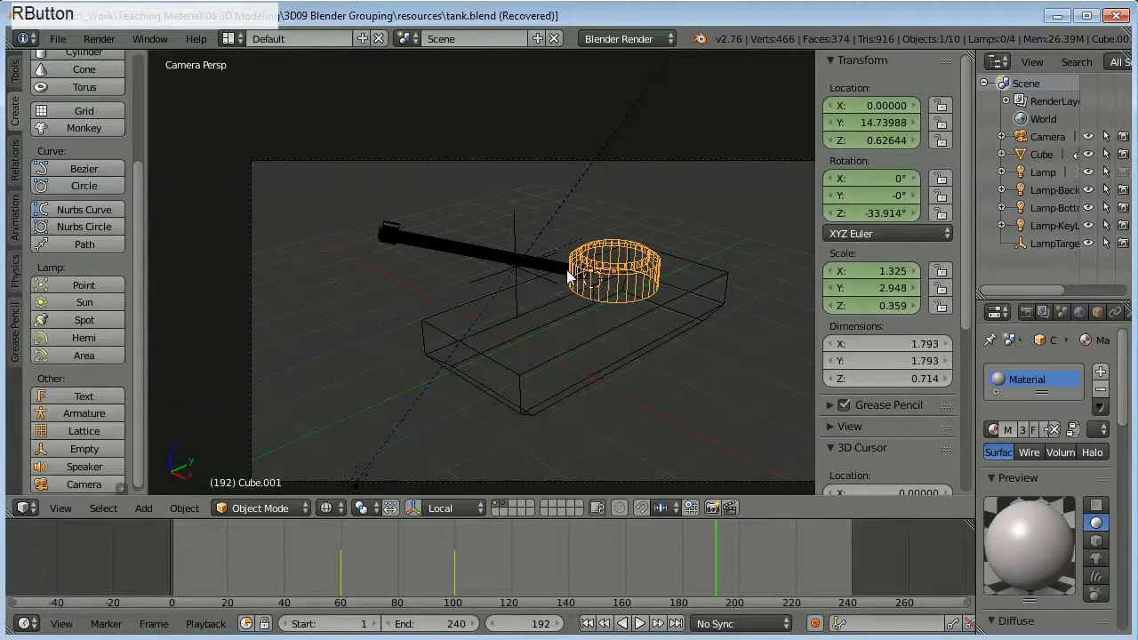
# Step: Select the small cylinder inside the base of the gun barrel and enable the translate manipulator
pyautogui.rightClick(573, 275)
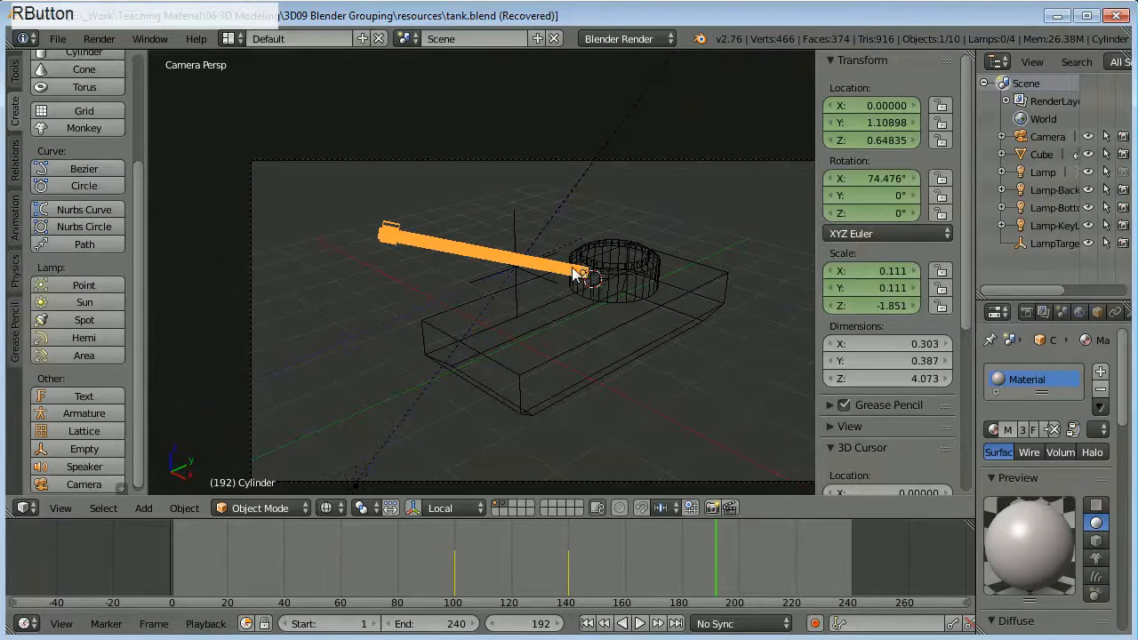
pyautogui.rightClick(579, 271)
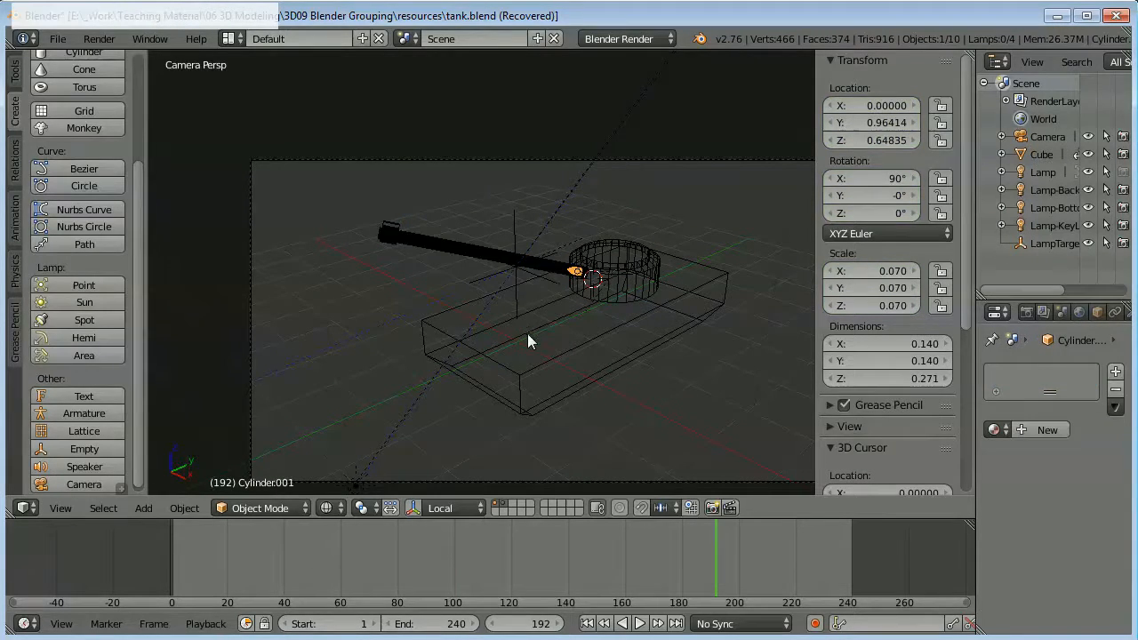
pyautogui.click(421, 507)
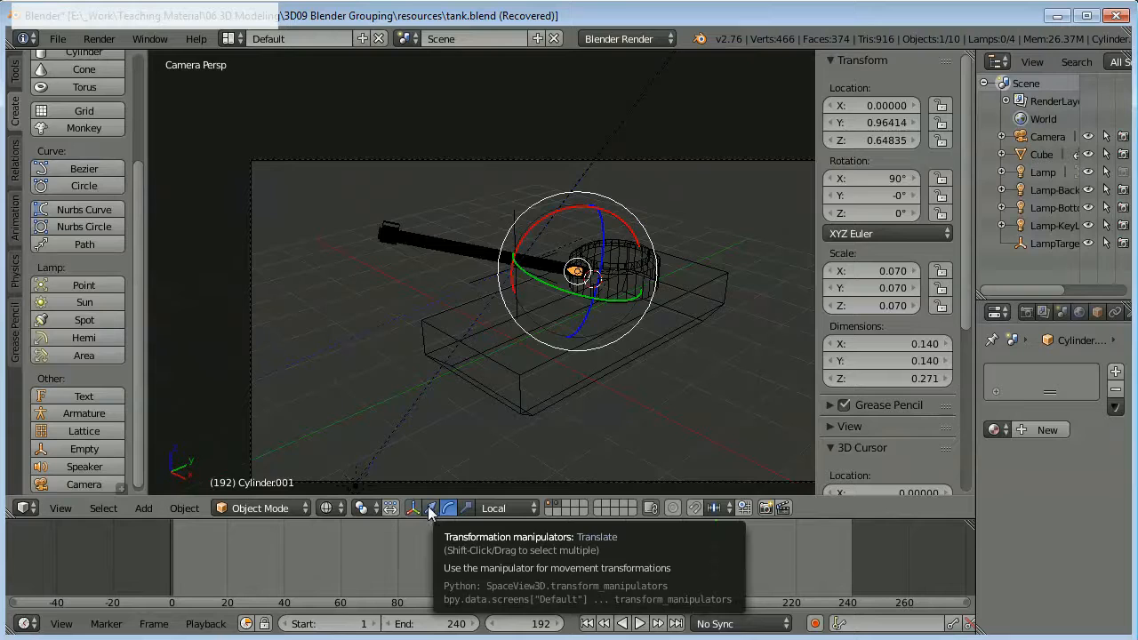
pyautogui.click(430, 509)
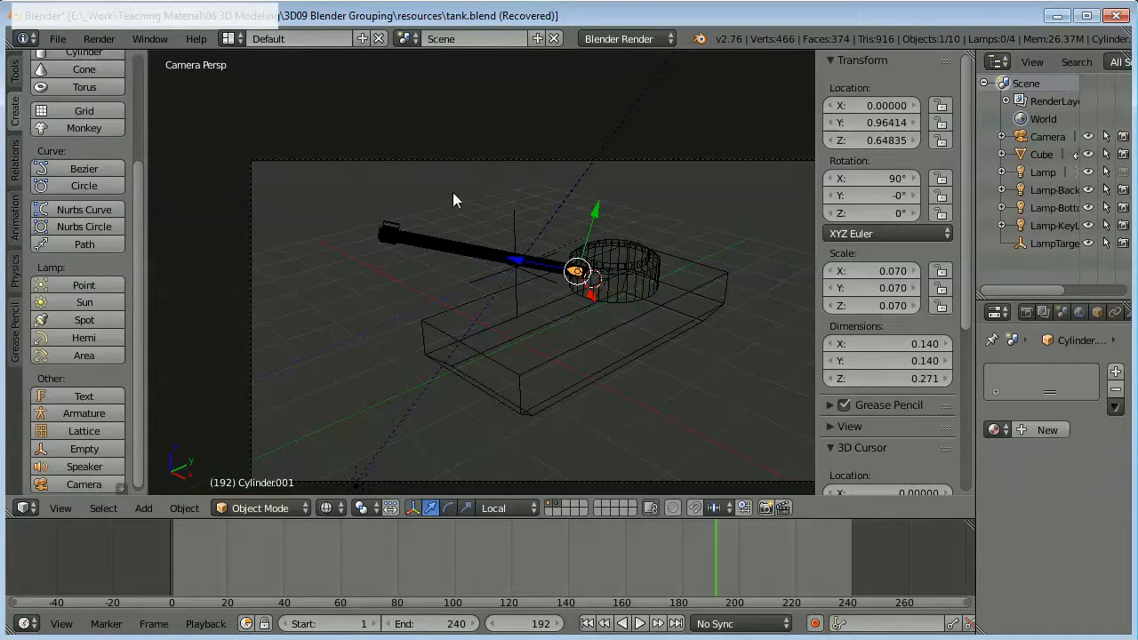
# Step: Go to the barrel's raised keyframe at frame 140 and insert a LocRotScale keyframe for the small cylinder there
pyautogui.rightClick(457, 247)
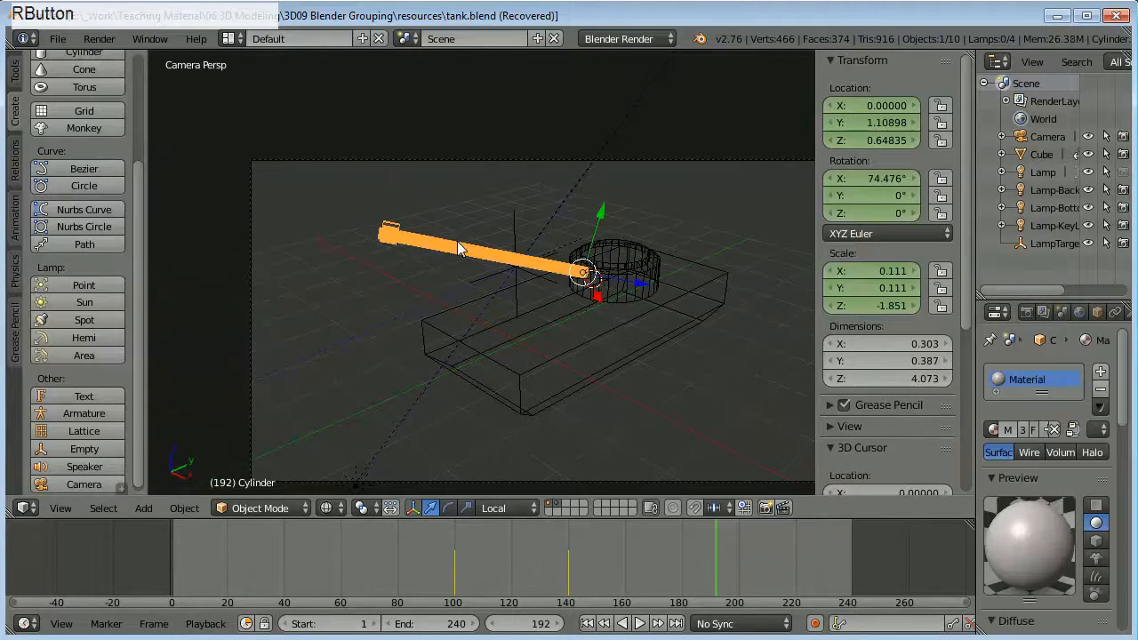
pyautogui.click(567, 580)
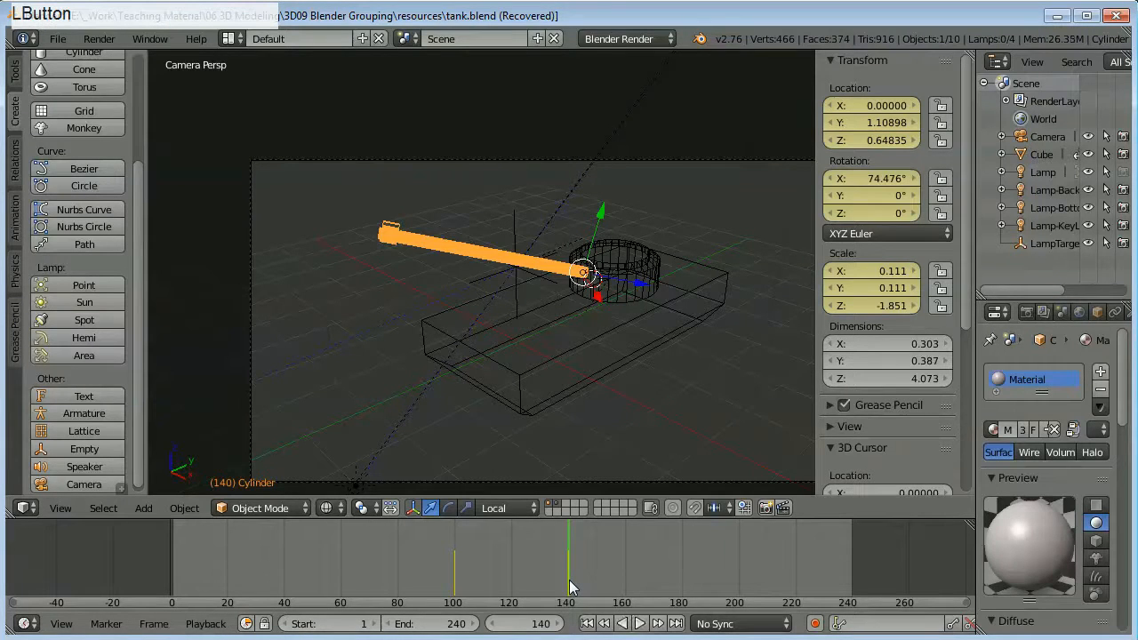
pyautogui.rightClick(580, 276)
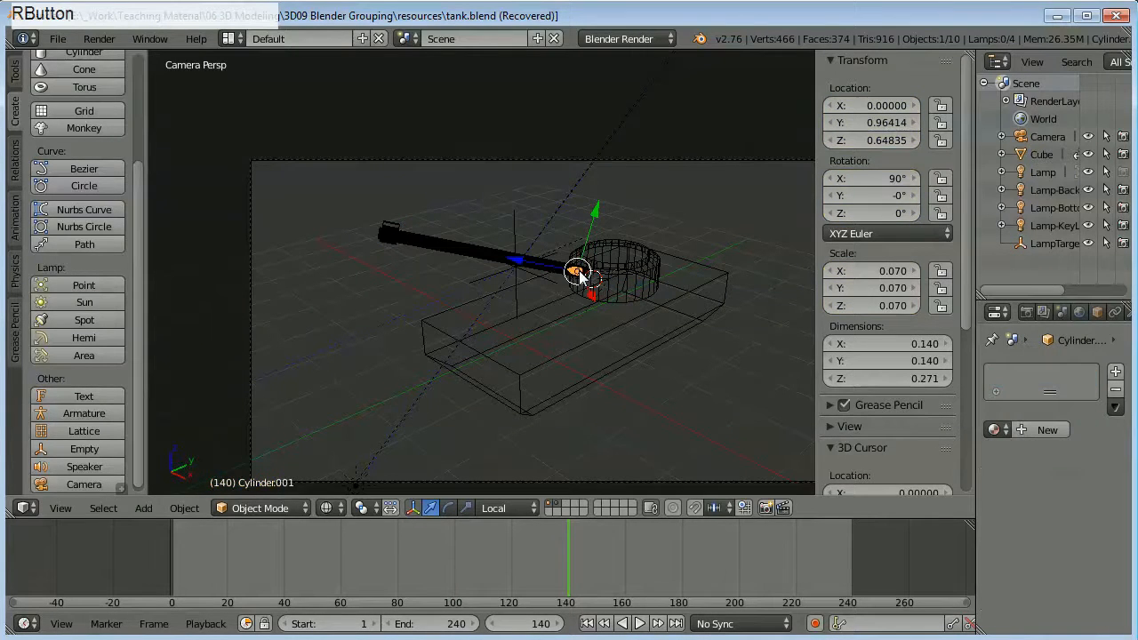
pyautogui.press('i')
pyautogui.click(555, 349)
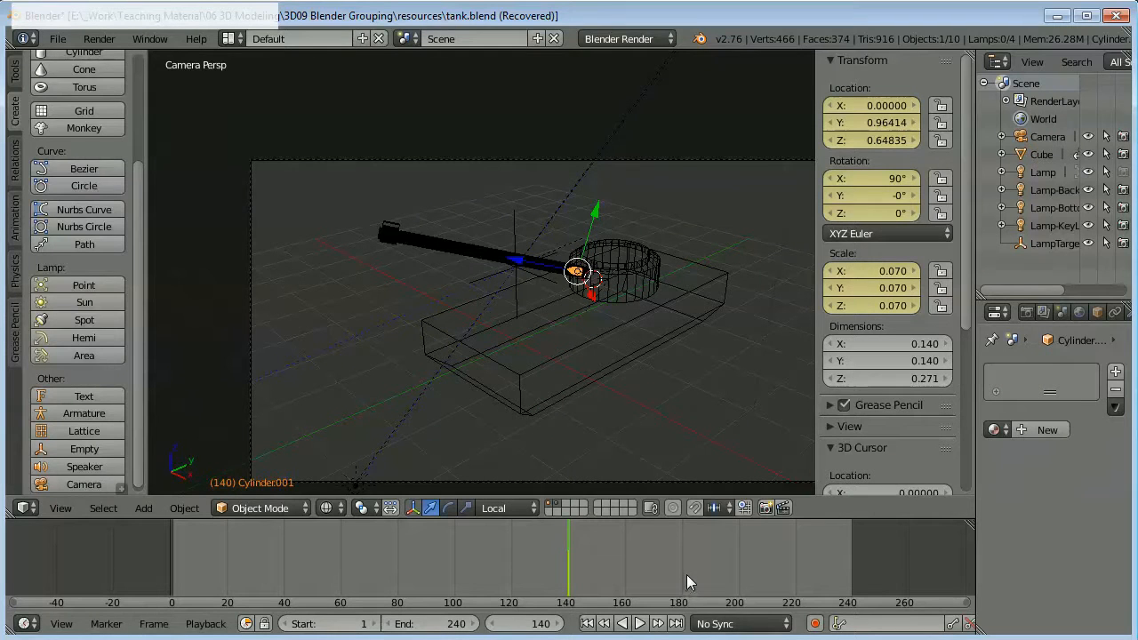
# Step: At frame 160, move the small cylinder along its local Z axis out past the muzzle to about Y -6.27 and insert a LocRotScale keyframe
pyautogui.click(624, 565)
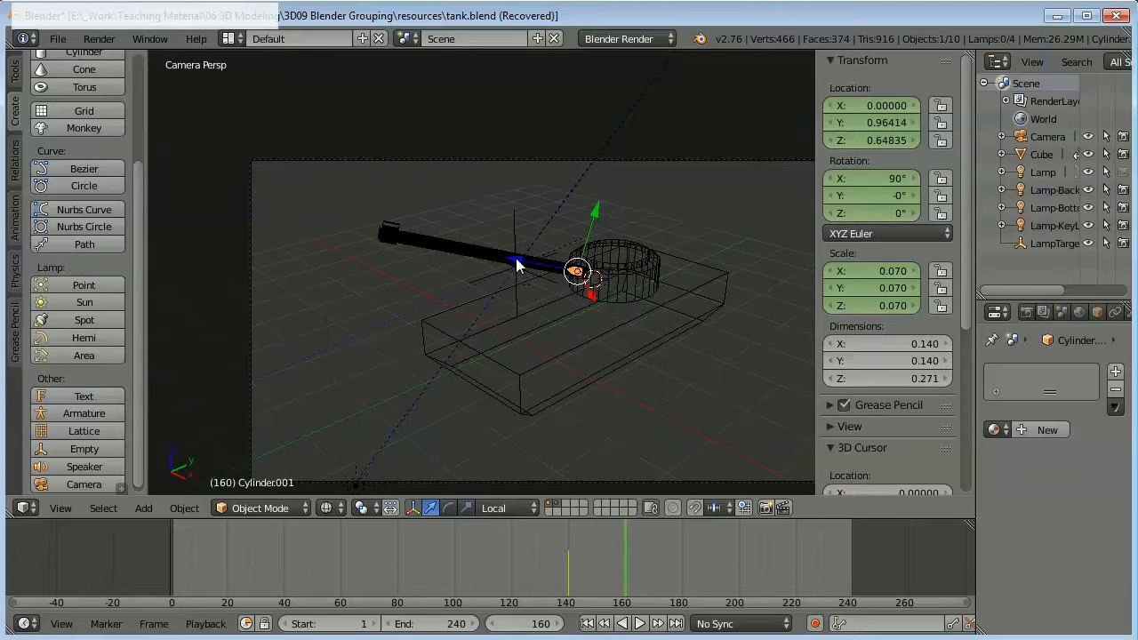
pyautogui.moveTo(517, 266); pyautogui.dragTo(779, 179)
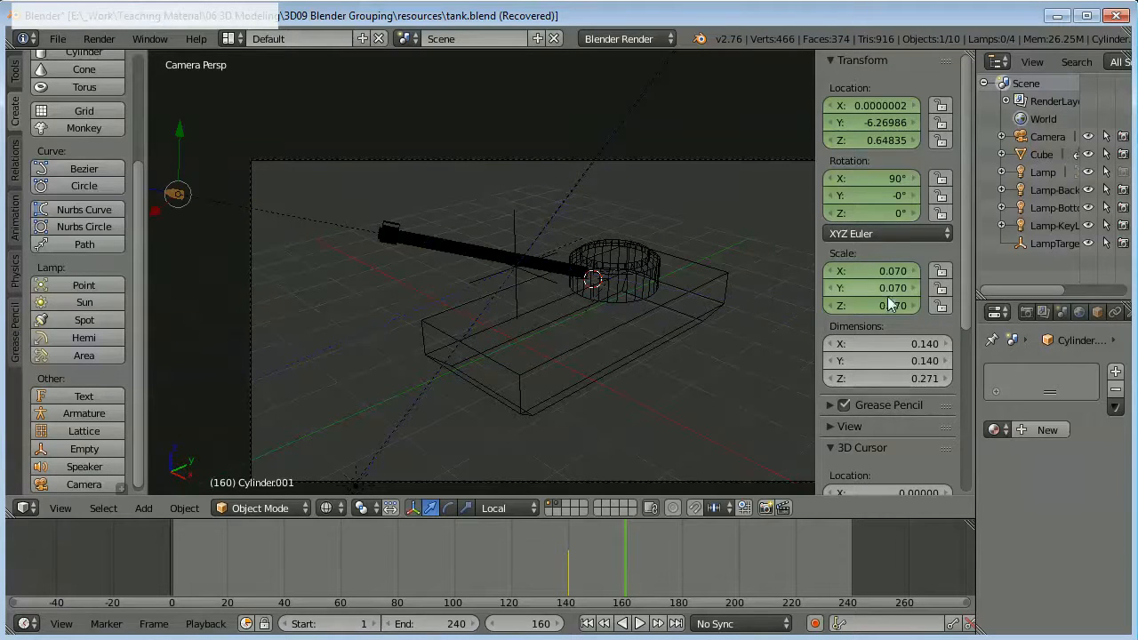
pyautogui.press('i')
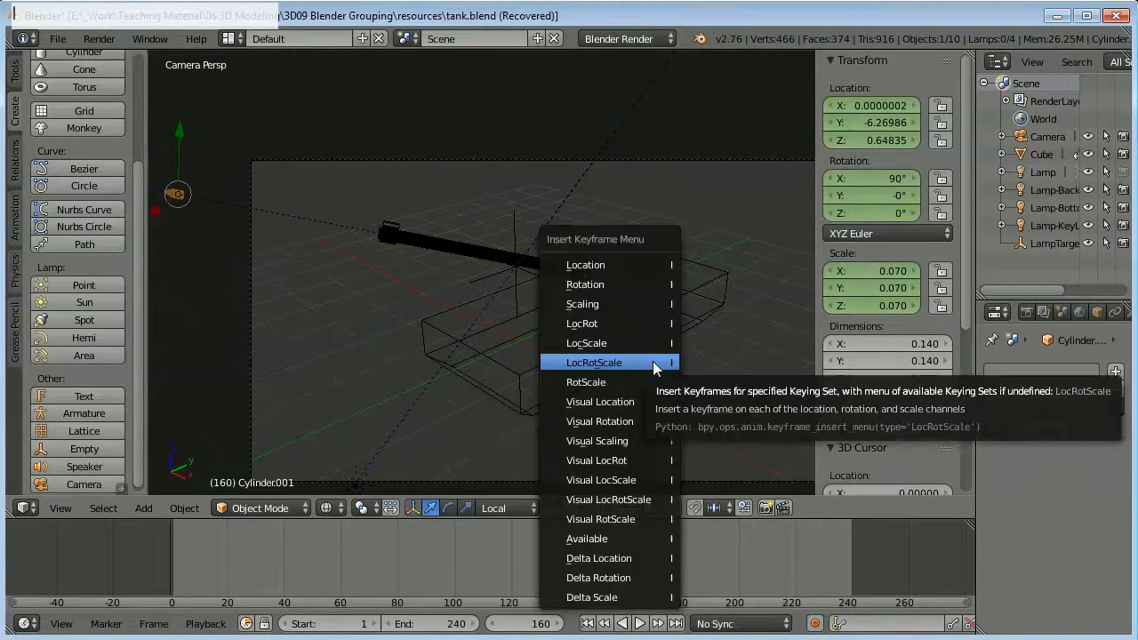
pyautogui.click(653, 361)
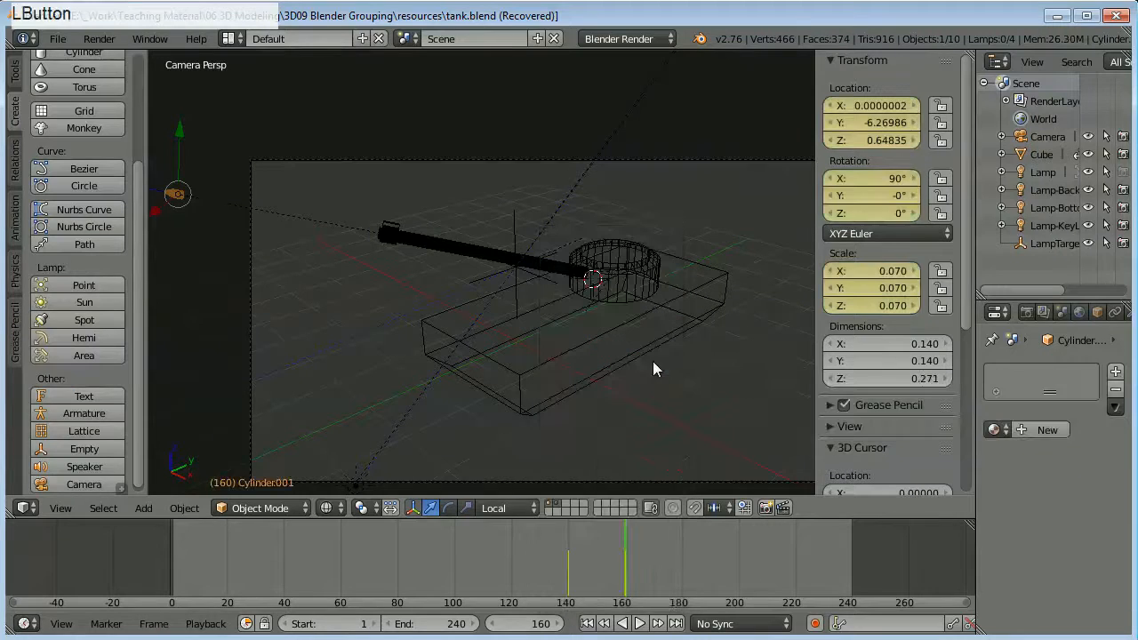
# Step: Play the animation from the first frame, pausing before frame 140, to check the small cylinder's shot out of the barrel
pyautogui.click(586, 623)
pyautogui.click(639, 622)
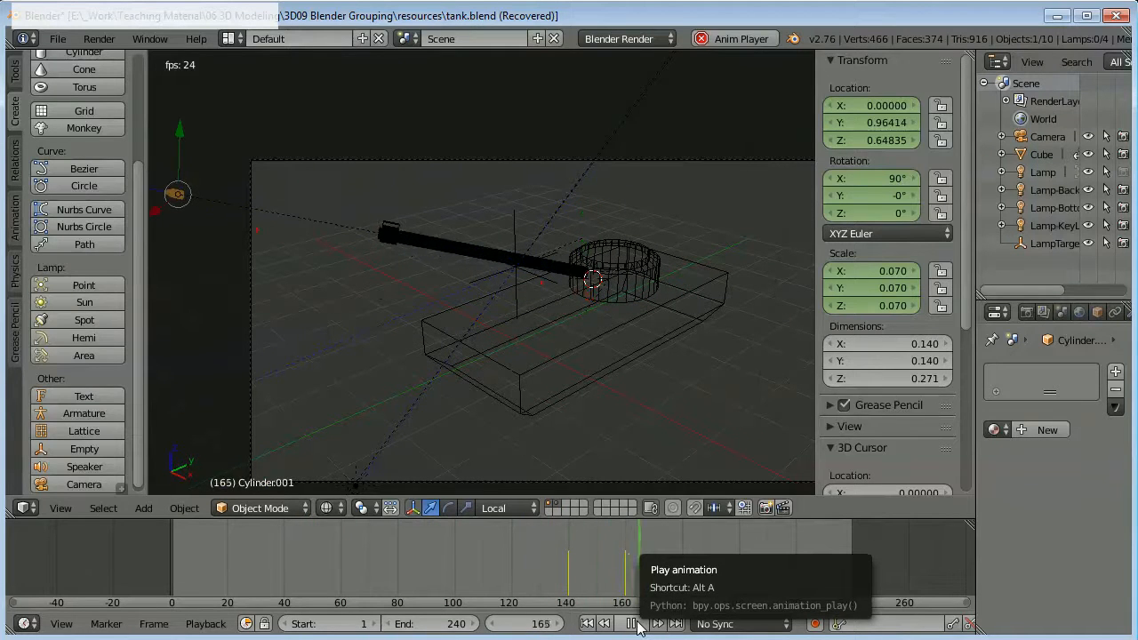
pyautogui.click(636, 624)
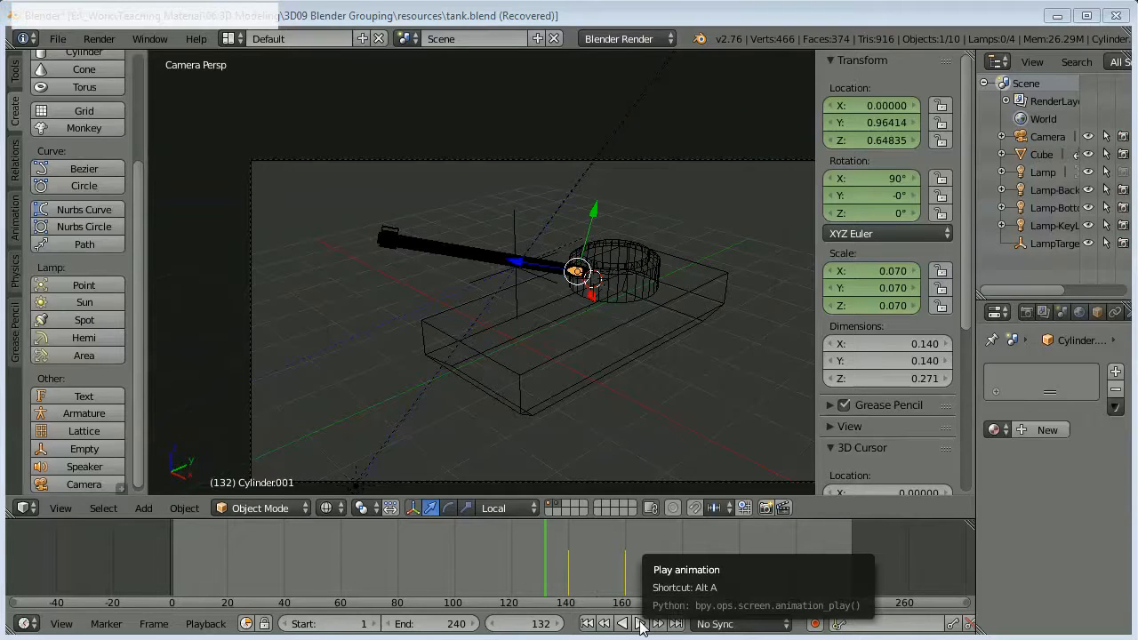
pyautogui.click(640, 623)
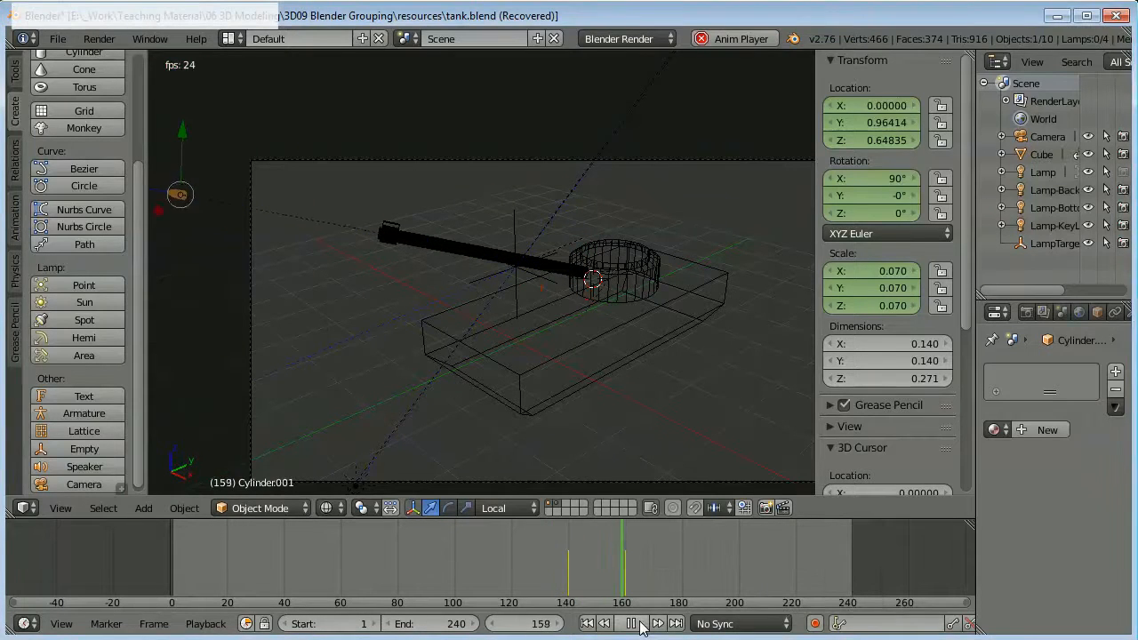
pyautogui.click(640, 623)
# Step: Replay the animation from frame 1 in stages, pausing after the drive and the barrel lift, and finish at frame 154
pyautogui.click(587, 623)
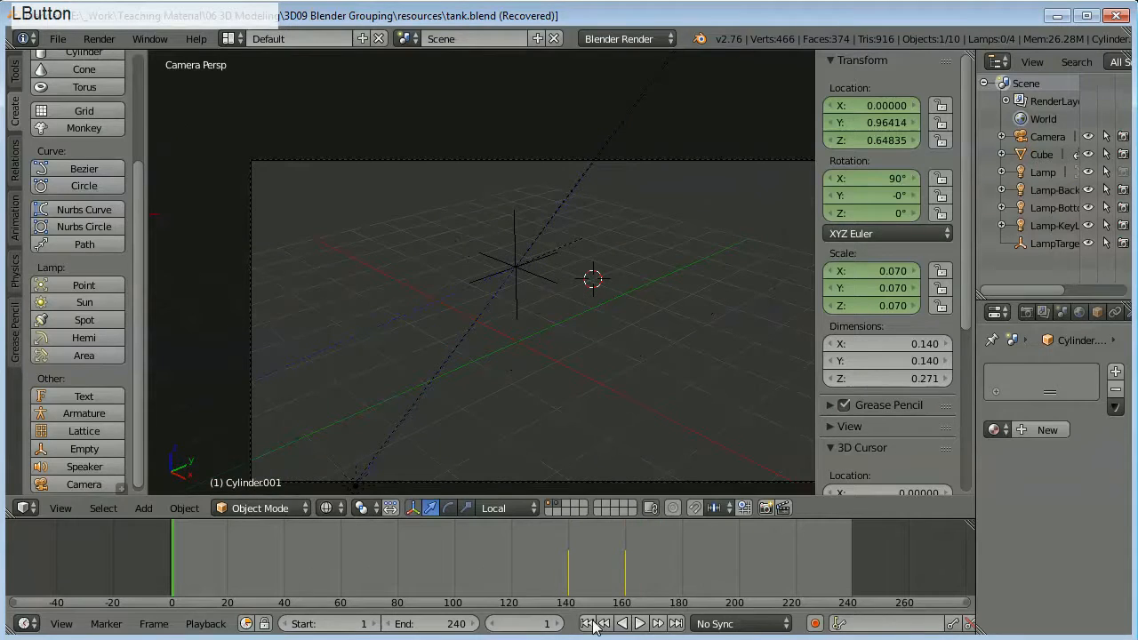
pyautogui.click(637, 624)
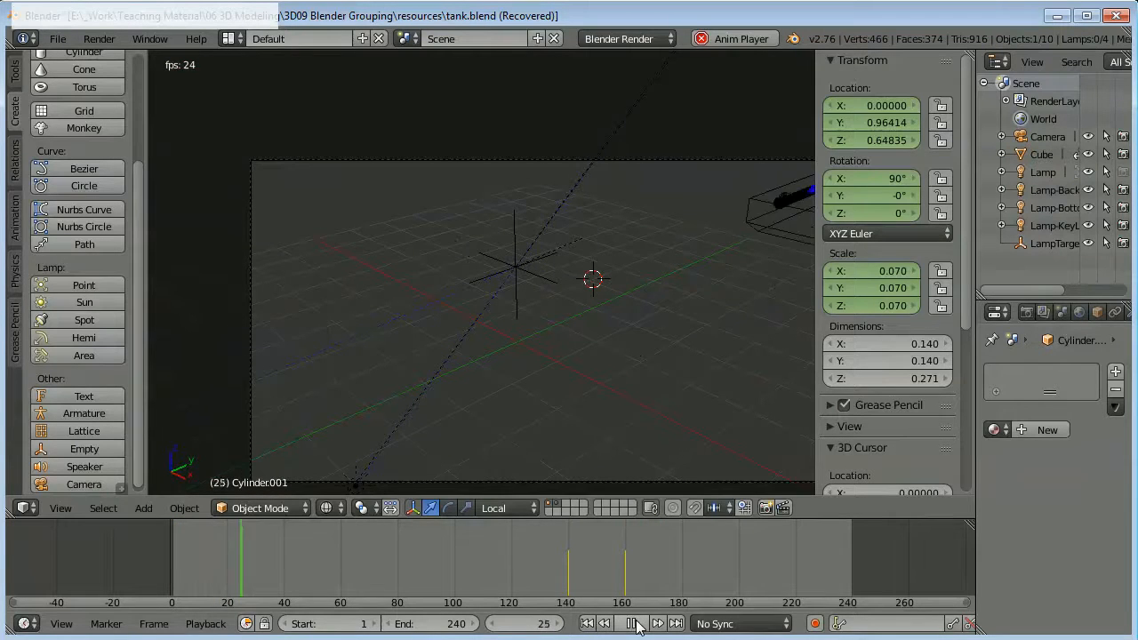
pyautogui.click(636, 624)
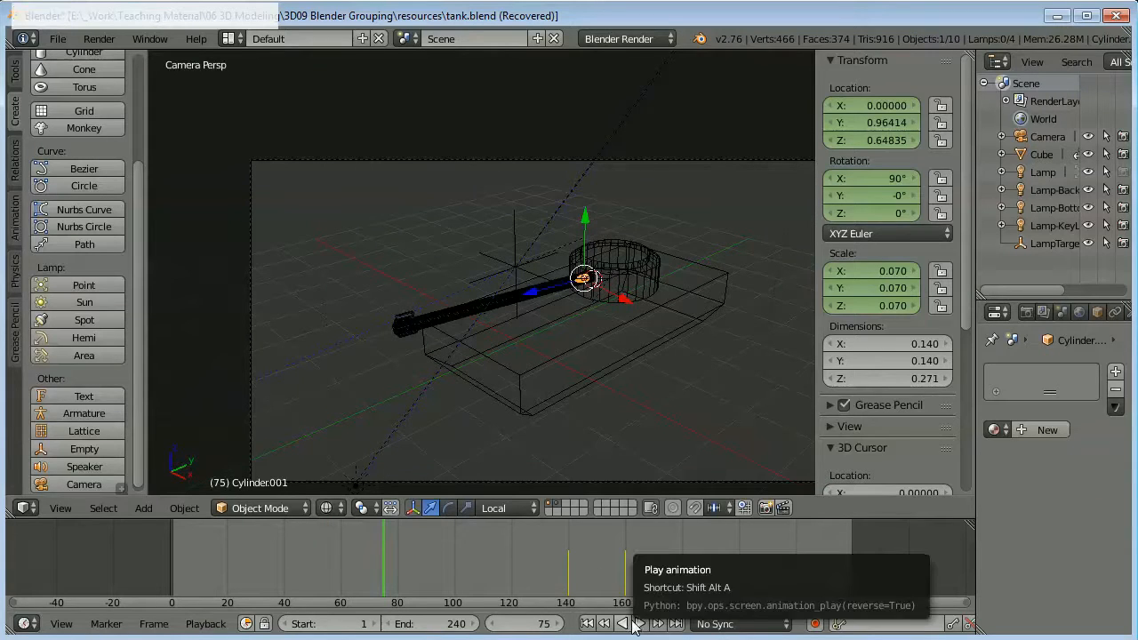
pyautogui.click(637, 624)
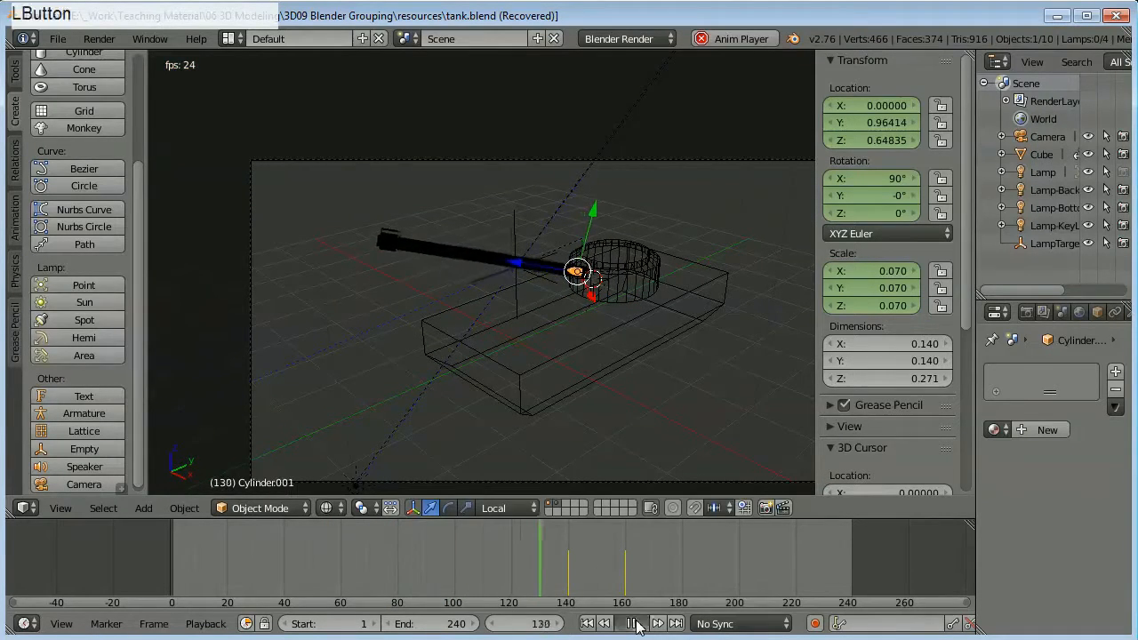
pyautogui.click(634, 624)
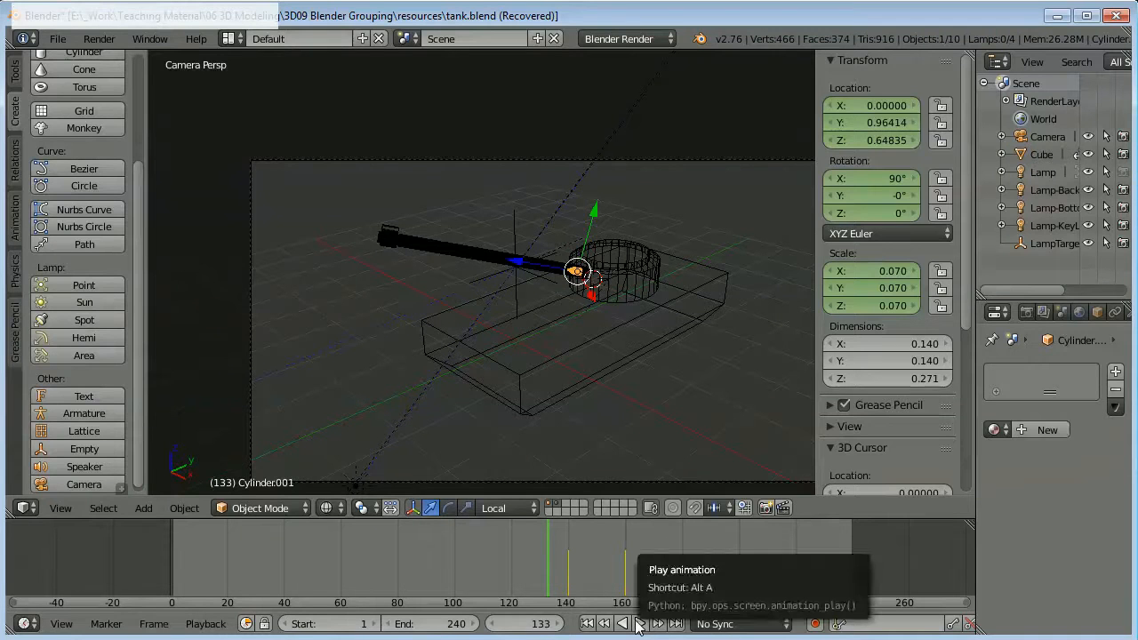
pyautogui.click(637, 624)
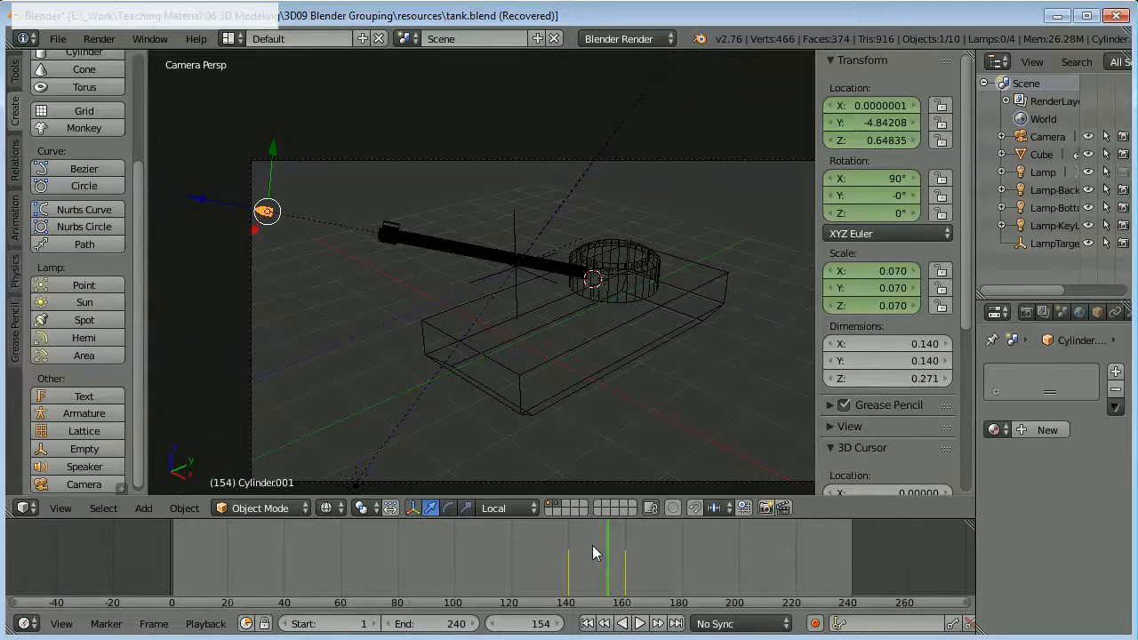
# Step: Enlarge the timeline area, split it horizontally and change the lower half to the Graph Editor
pyautogui.click(63, 520)
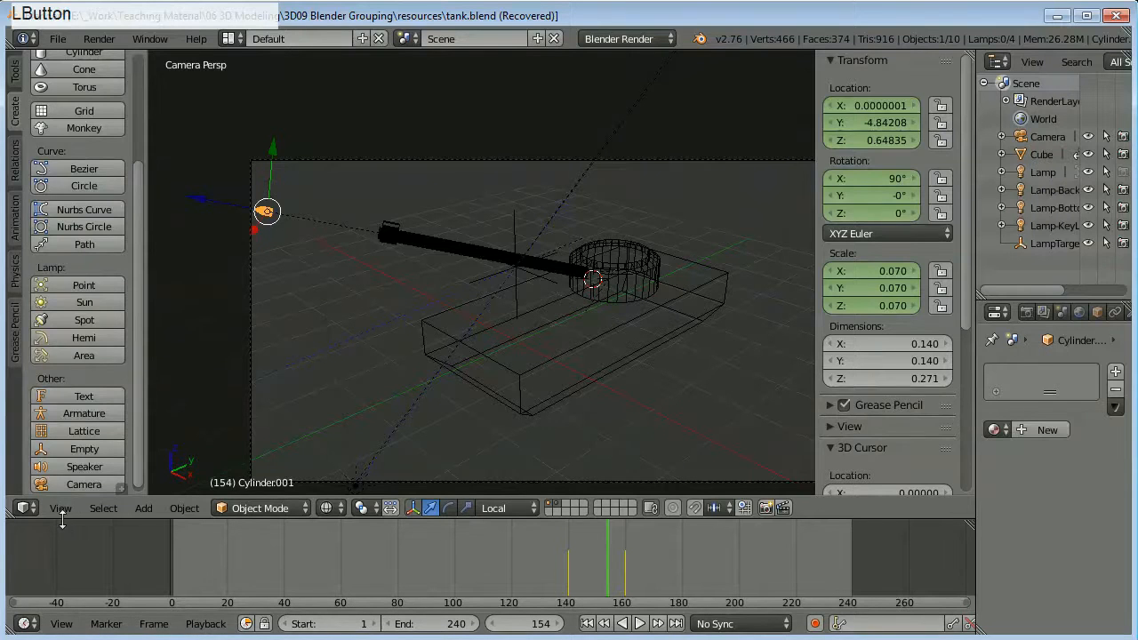
pyautogui.moveTo(62, 520); pyautogui.dragTo(76, 367)
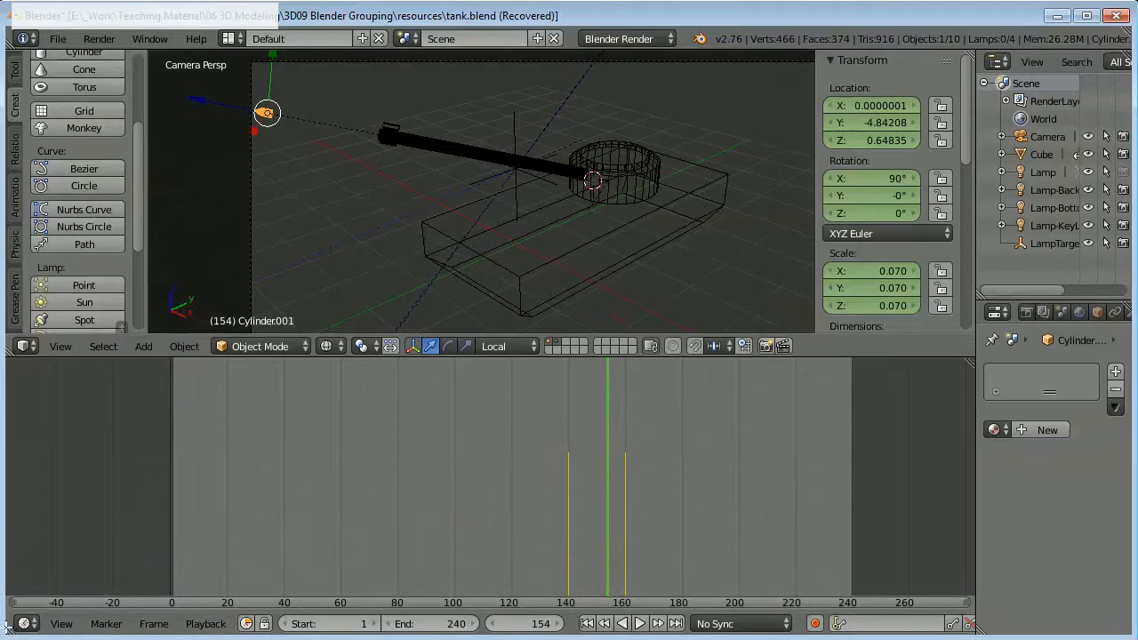
pyautogui.moveTo(7, 627); pyautogui.dragTo(37, 474)
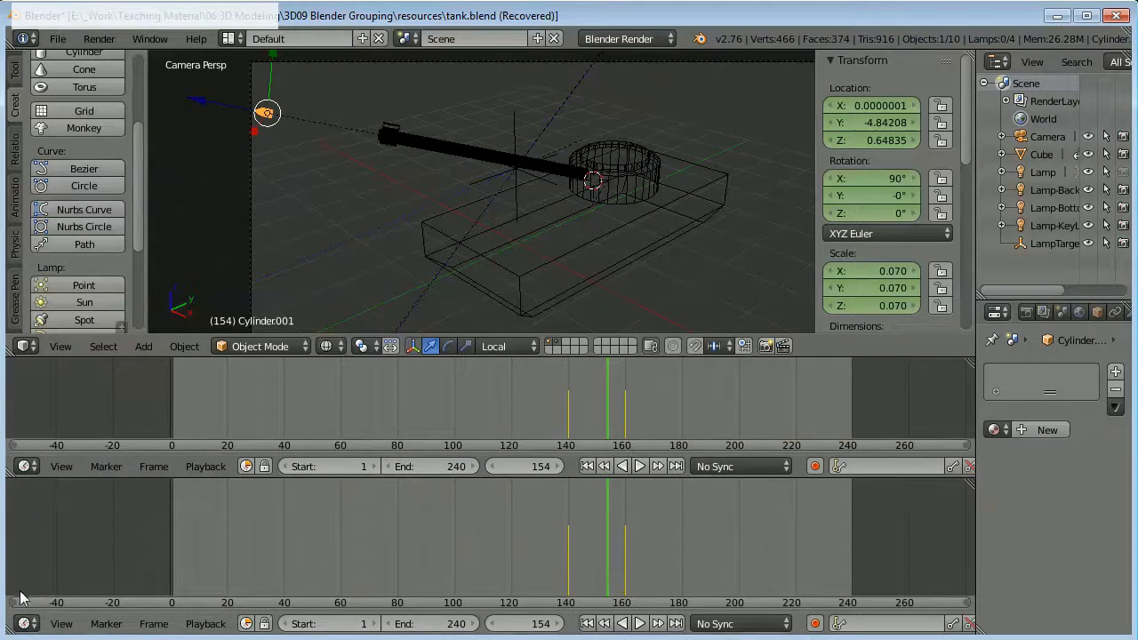
pyautogui.click(27, 623)
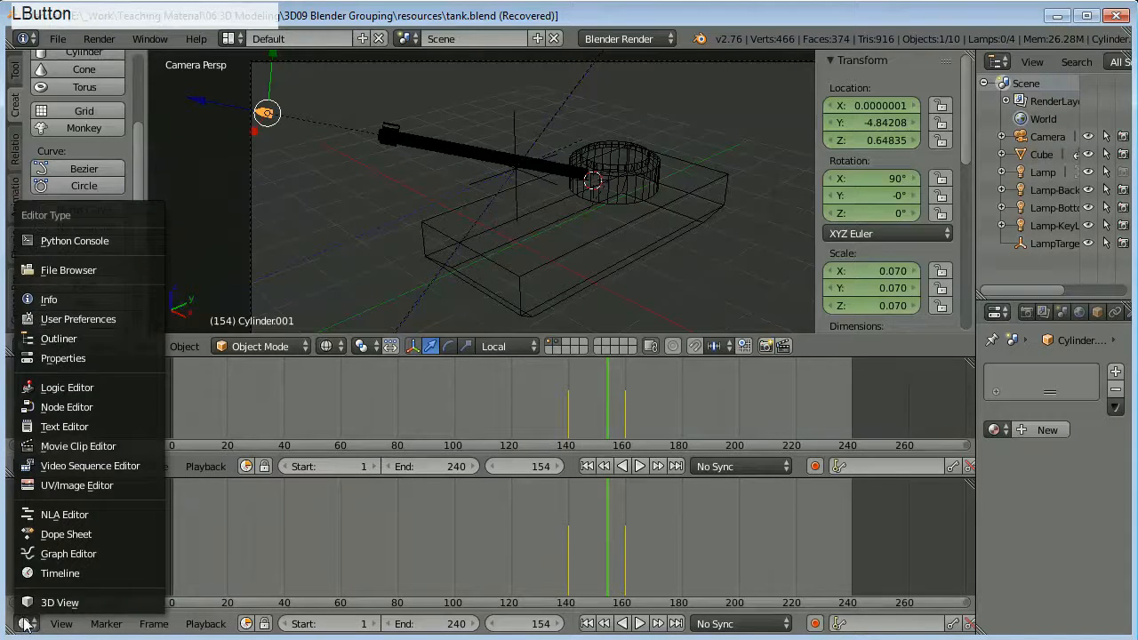
pyautogui.click(50, 554)
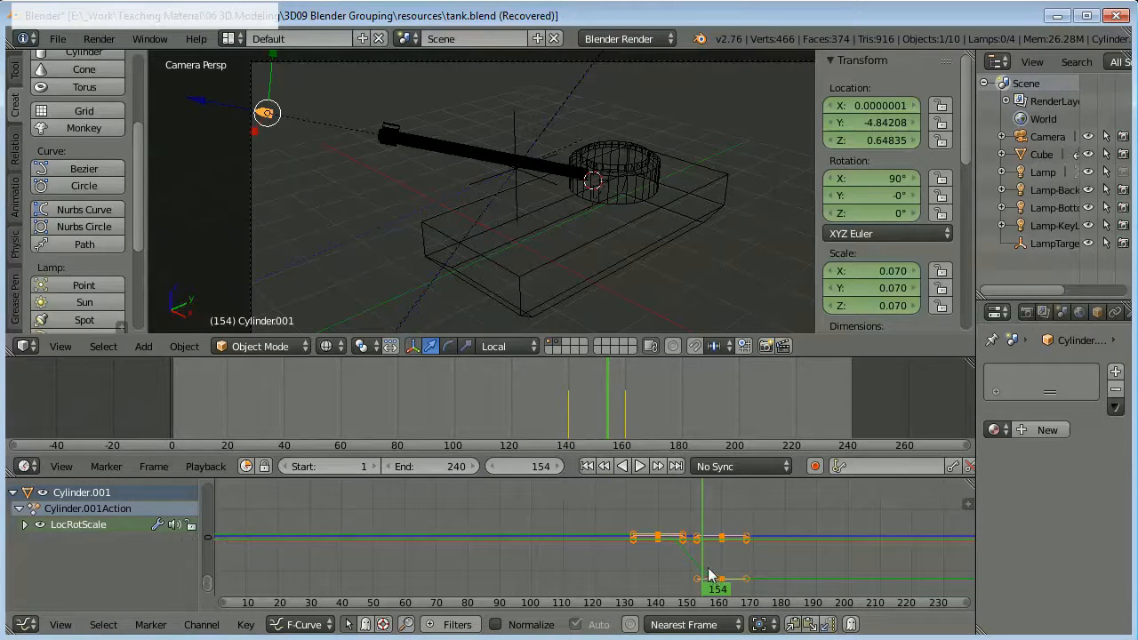
# Step: Expand the small cylinder's LocRotScale channels and examine its location, rotation and scale curves between frames 140 and 160
pyautogui.scroll(-6, 672, 557)
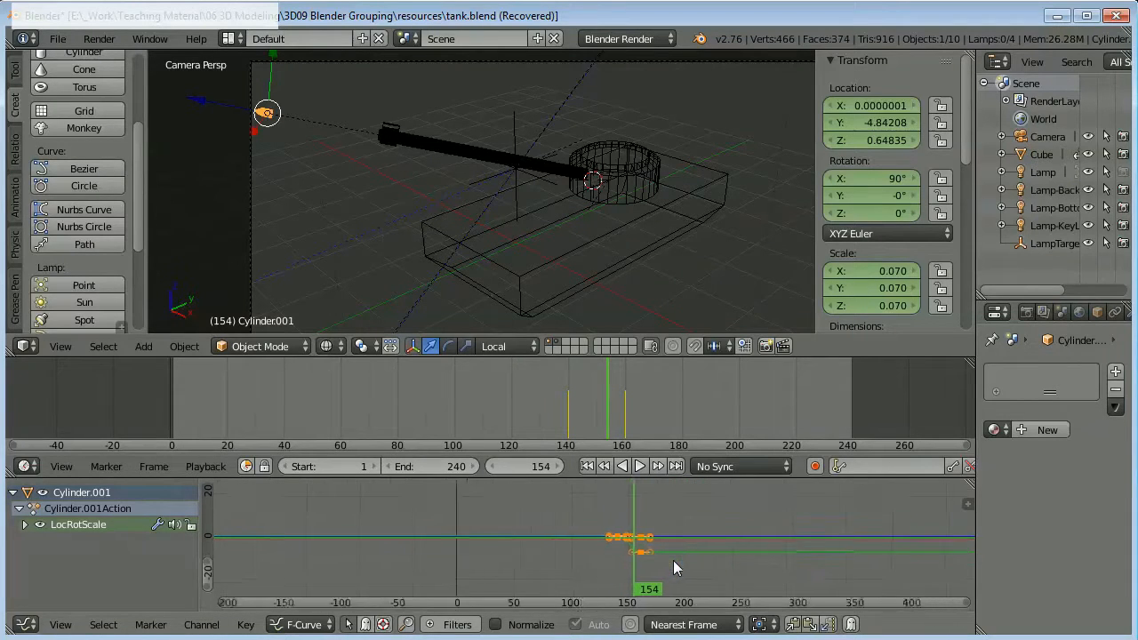
pyautogui.scroll(5, 673, 560)
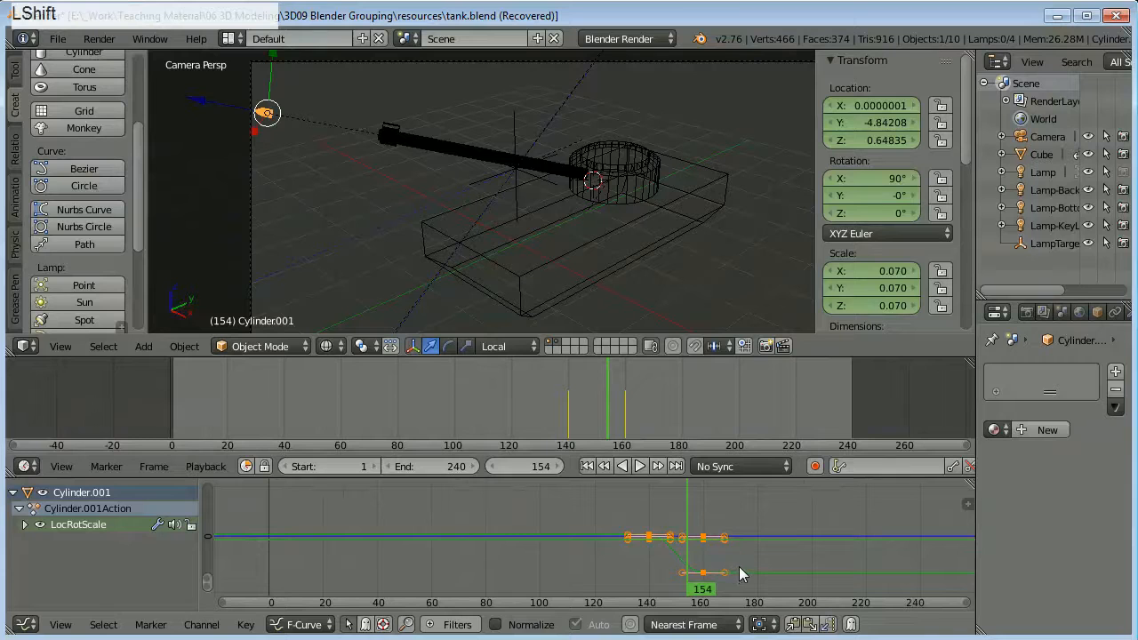
pyautogui.keyDown('shift'); pyautogui.moveTo(738, 566); pyautogui.dragTo(594, 556, button='middle'); pyautogui.keyUp('shift')
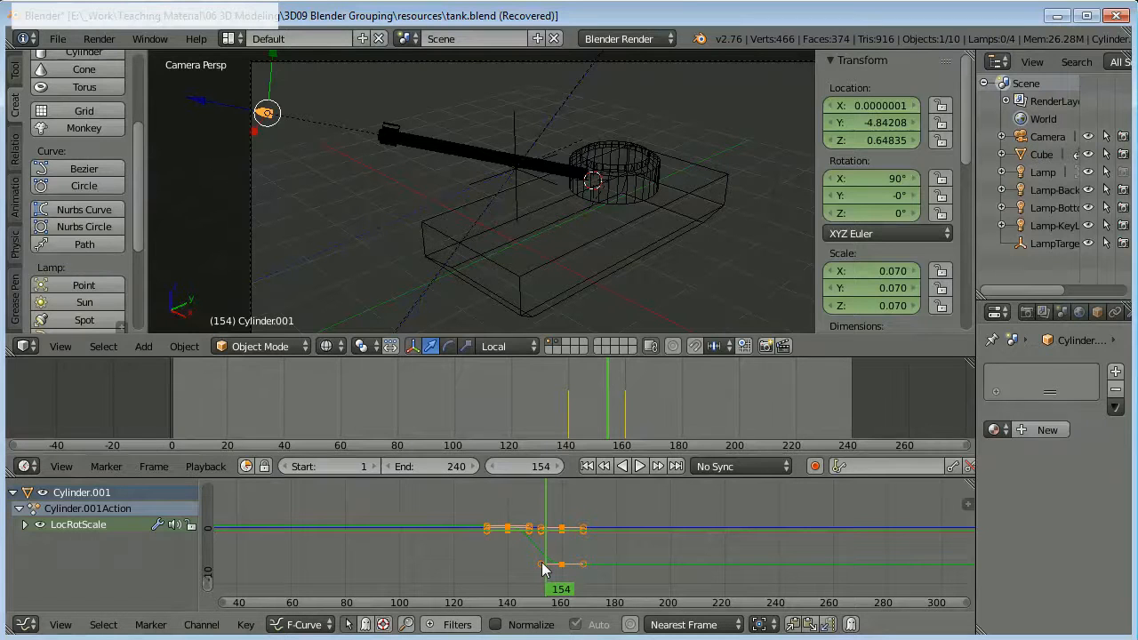
pyautogui.scroll(5, 544, 569)
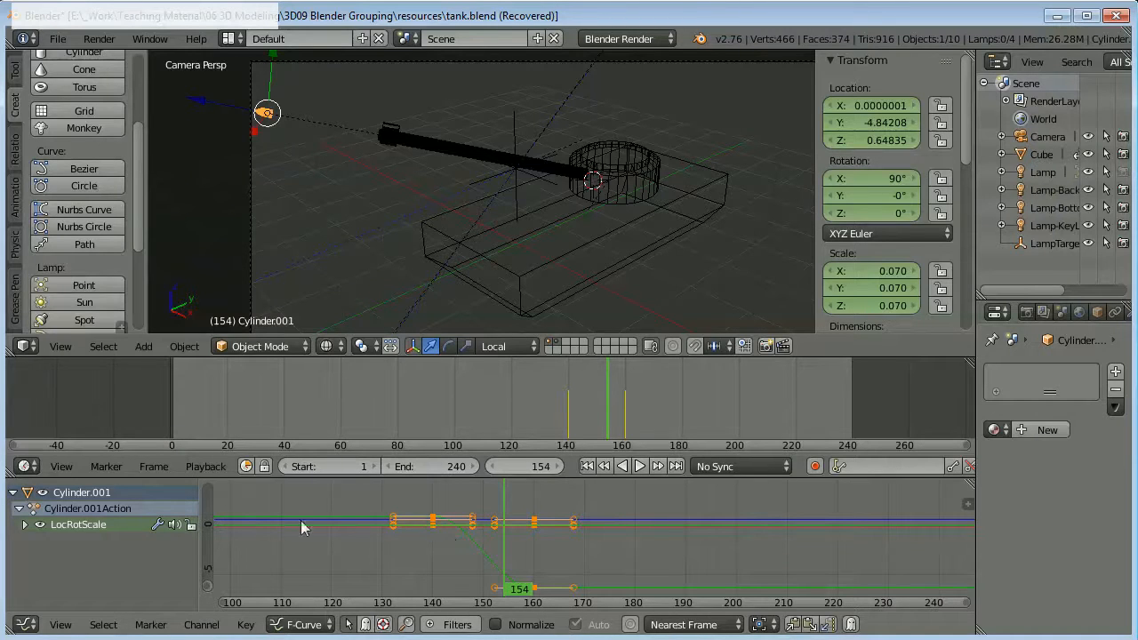
pyautogui.click(26, 525)
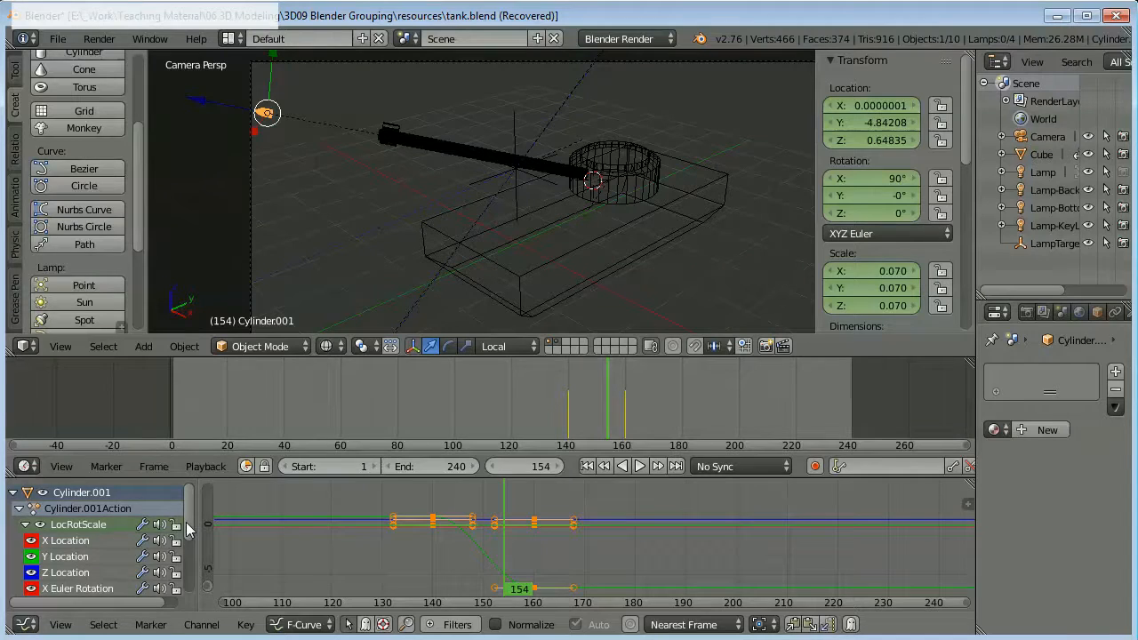
pyautogui.moveTo(187, 528); pyautogui.dragTo(202, 546)
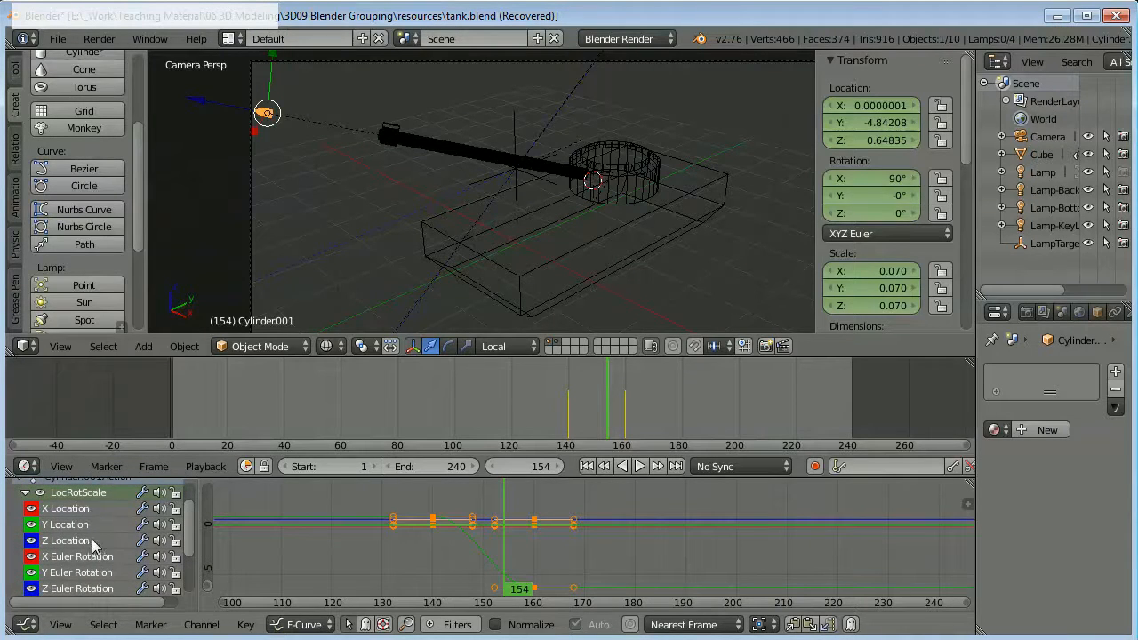
pyautogui.moveTo(190, 523); pyautogui.dragTo(341, 548)
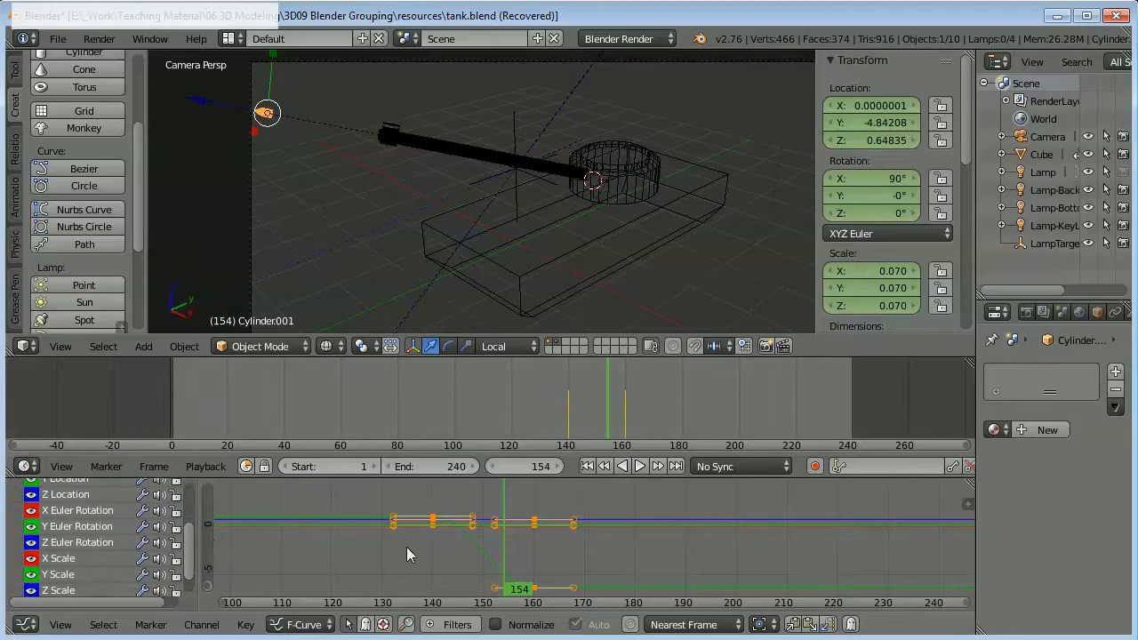
pyautogui.scroll(6, 441, 535)
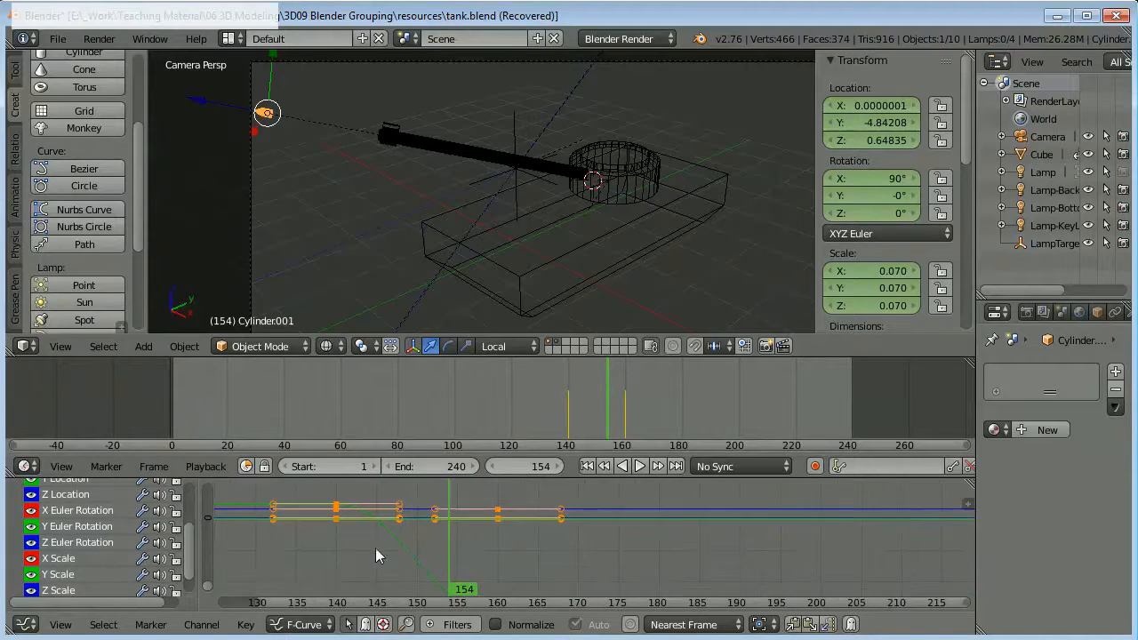
pyautogui.scroll(-4, 359, 548)
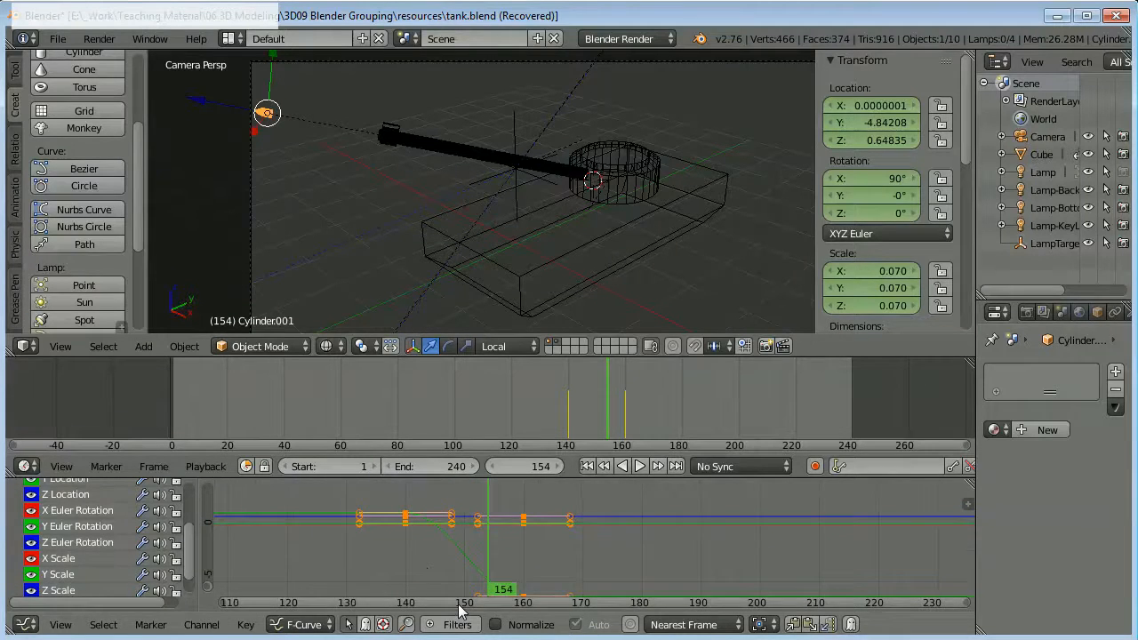
# Step: Examine the small cylinder's curves and keyframe handles around frames 140 and 160 in the Graph Editor
pyautogui.moveTo(461, 604); pyautogui.dragTo(364, 608)
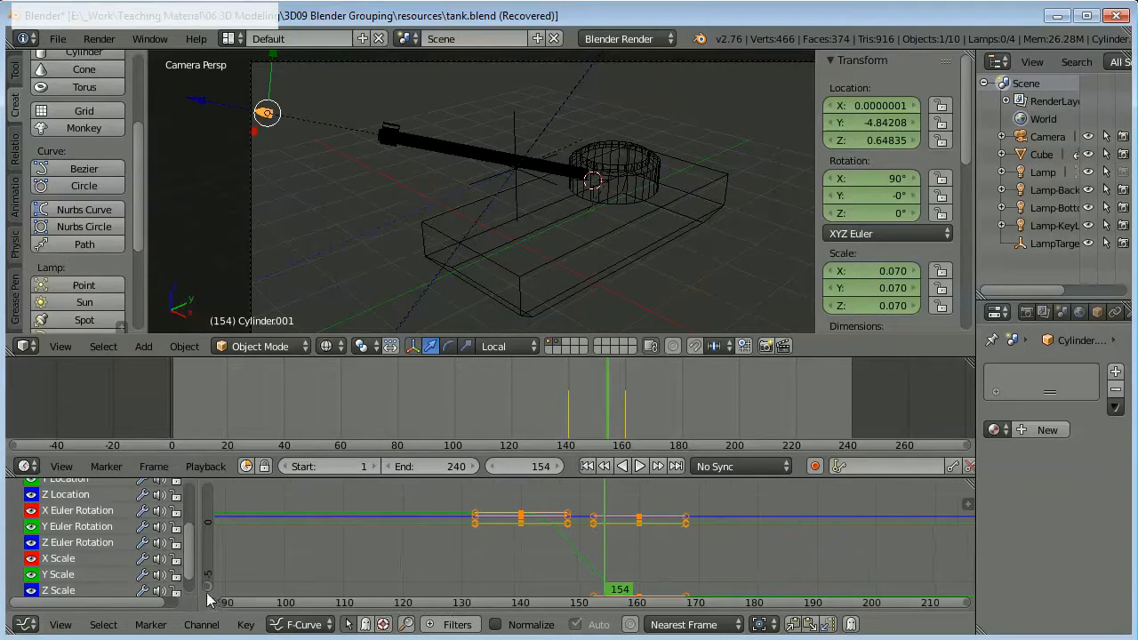
pyautogui.moveTo(227, 606); pyautogui.dragTo(561, 612)
pyautogui.keyDown('shift'); pyautogui.moveTo(434, 572); pyautogui.dragTo(662, 561, button='middle'); pyautogui.keyUp('shift')
pyautogui.scroll(2, 605, 573)
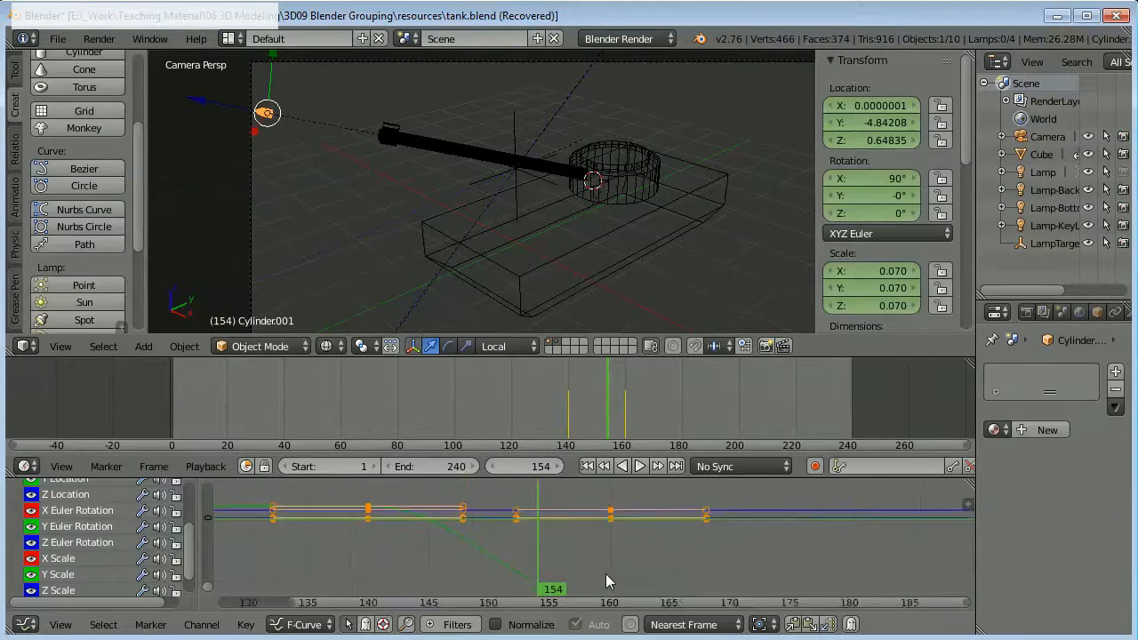
pyautogui.scroll(-4, 605, 574)
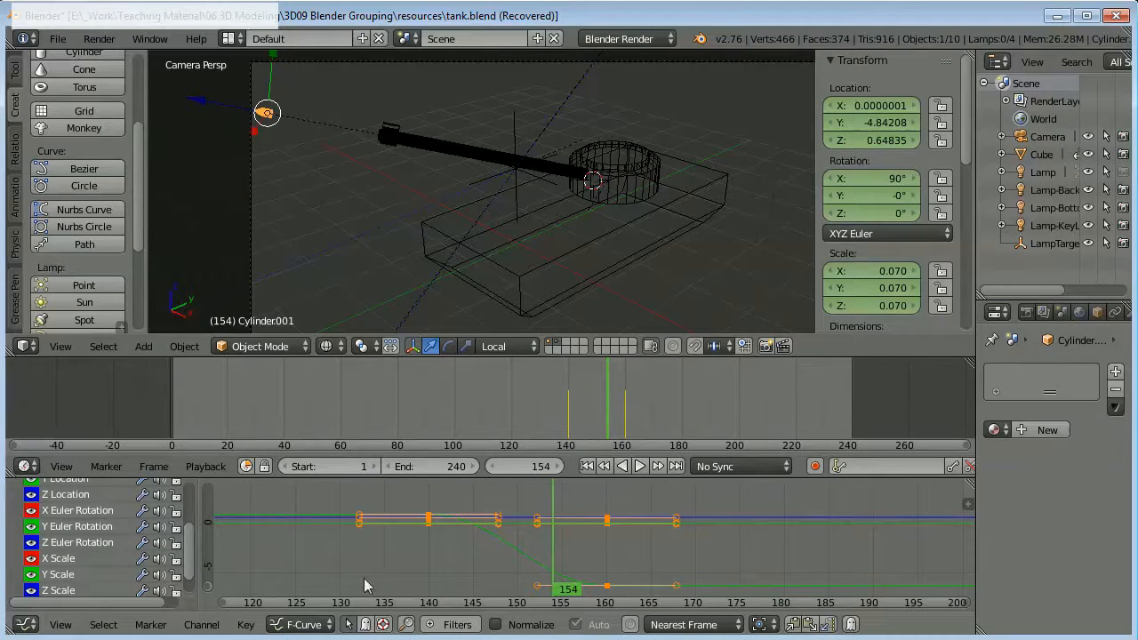
pyautogui.moveTo(224, 606); pyautogui.dragTo(444, 606)
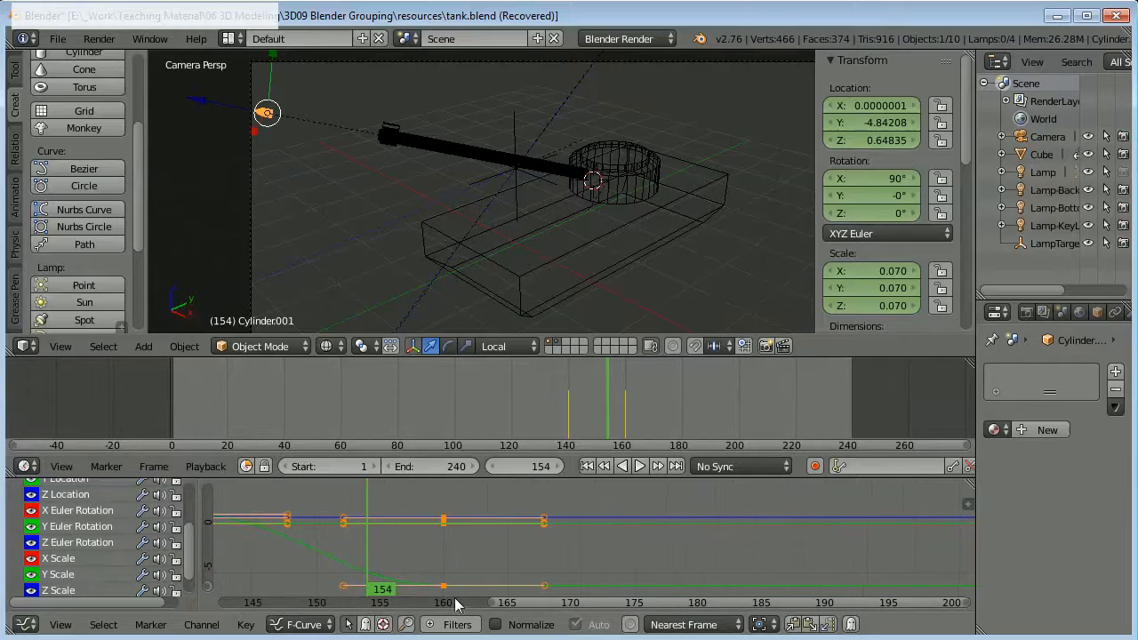
pyautogui.keyDown('shift'); pyautogui.moveTo(391, 519); pyautogui.dragTo(608, 513, button='middle'); pyautogui.keyUp('shift')
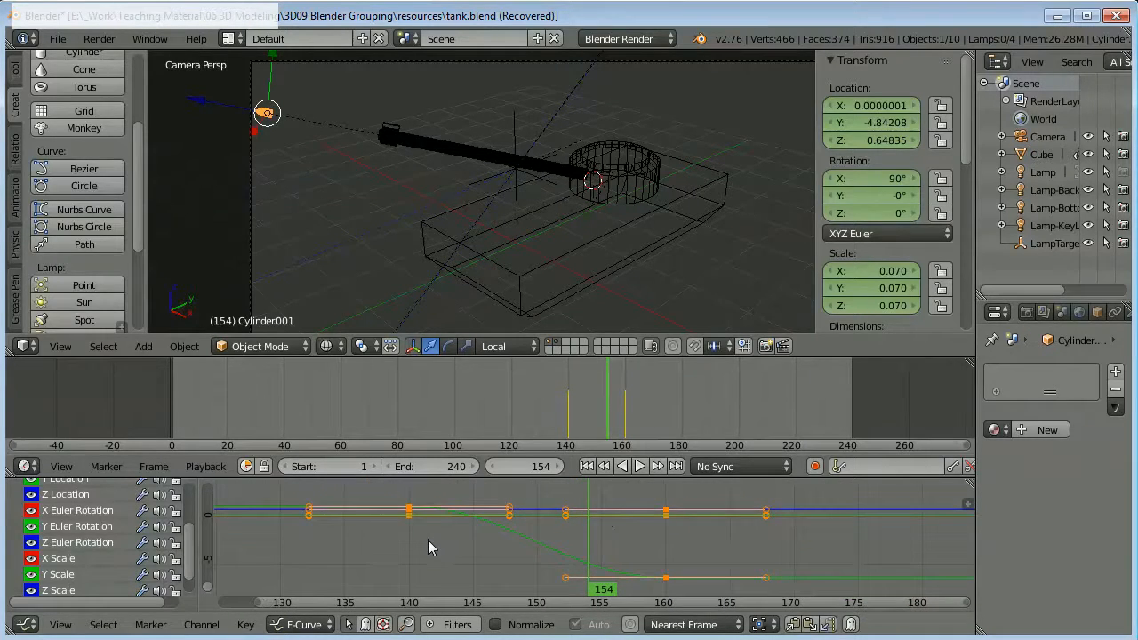
pyautogui.press('a')
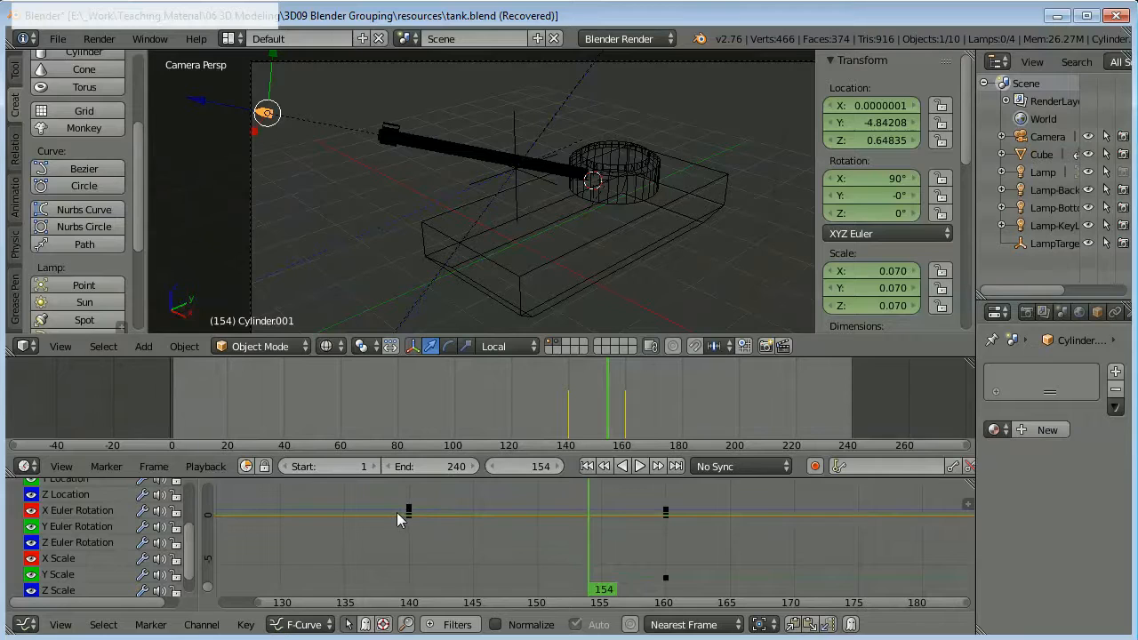
pyautogui.press('a')
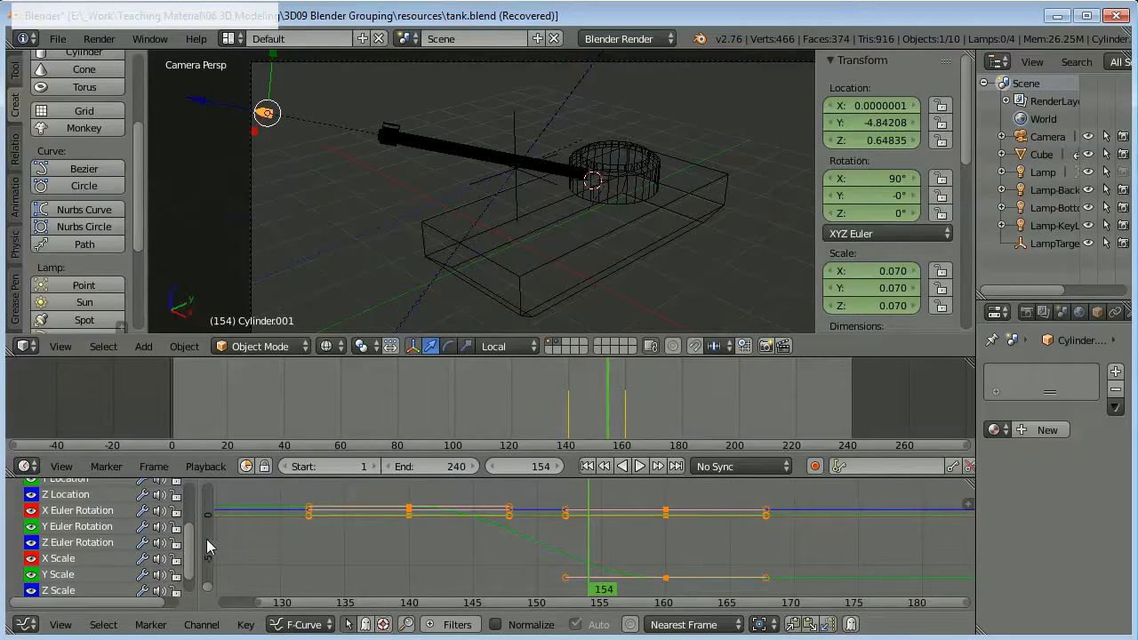
# Step: Hide the small cylinder's Euler rotation and scale curves so that only its X, Y and Z Location curves are shown
pyautogui.moveTo(188, 545); pyautogui.dragTo(193, 538)
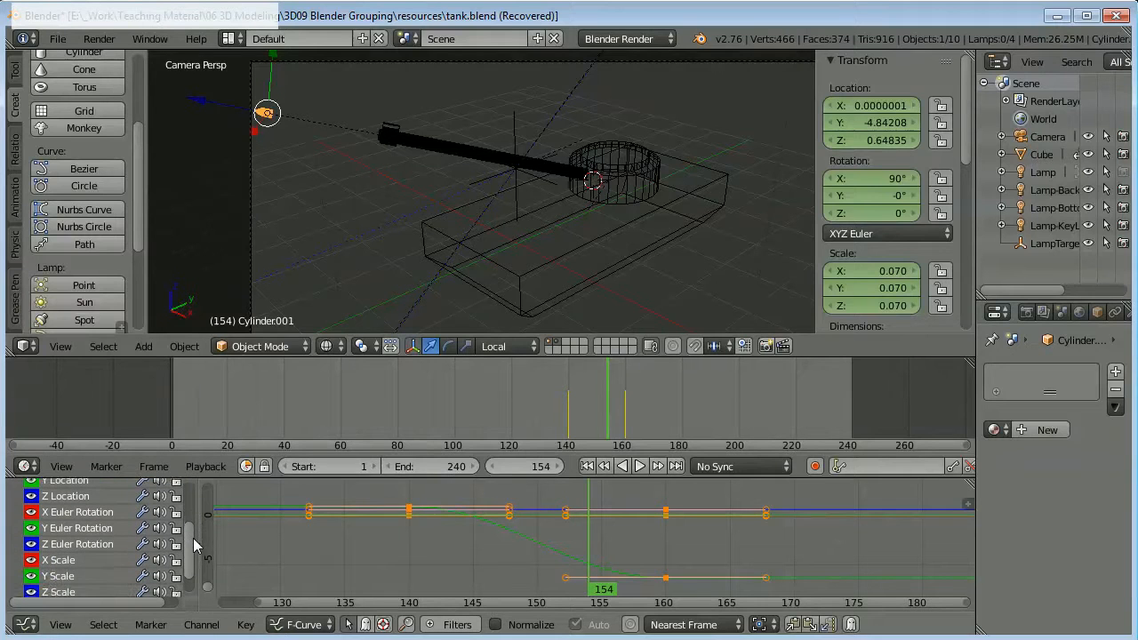
pyautogui.click(31, 513)
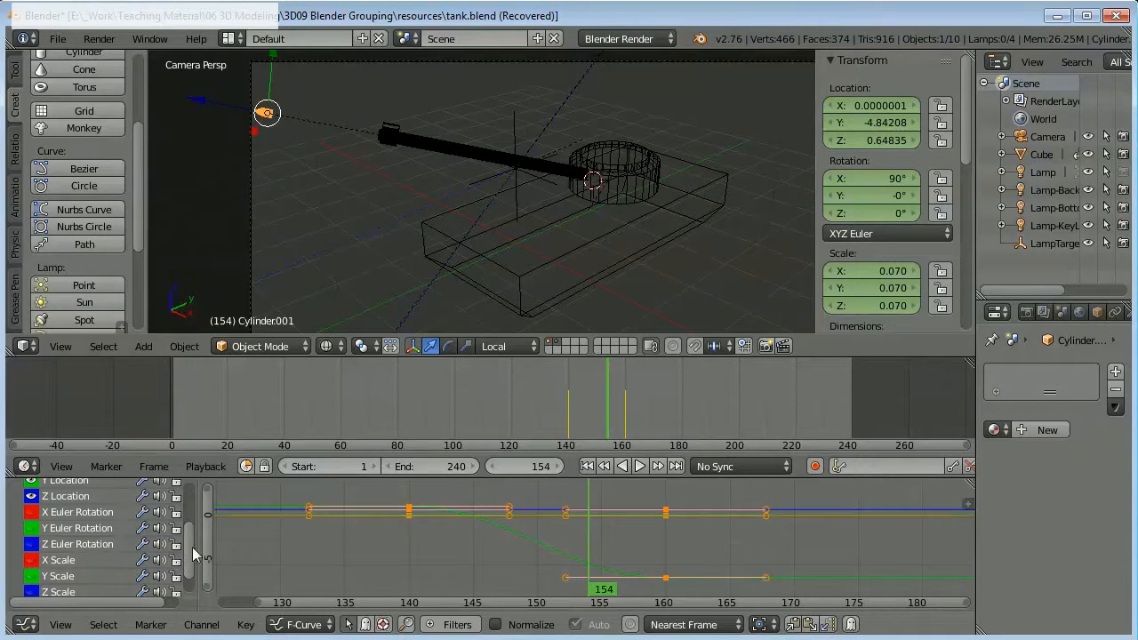
pyautogui.moveTo(198, 549); pyautogui.dragTo(193, 502)
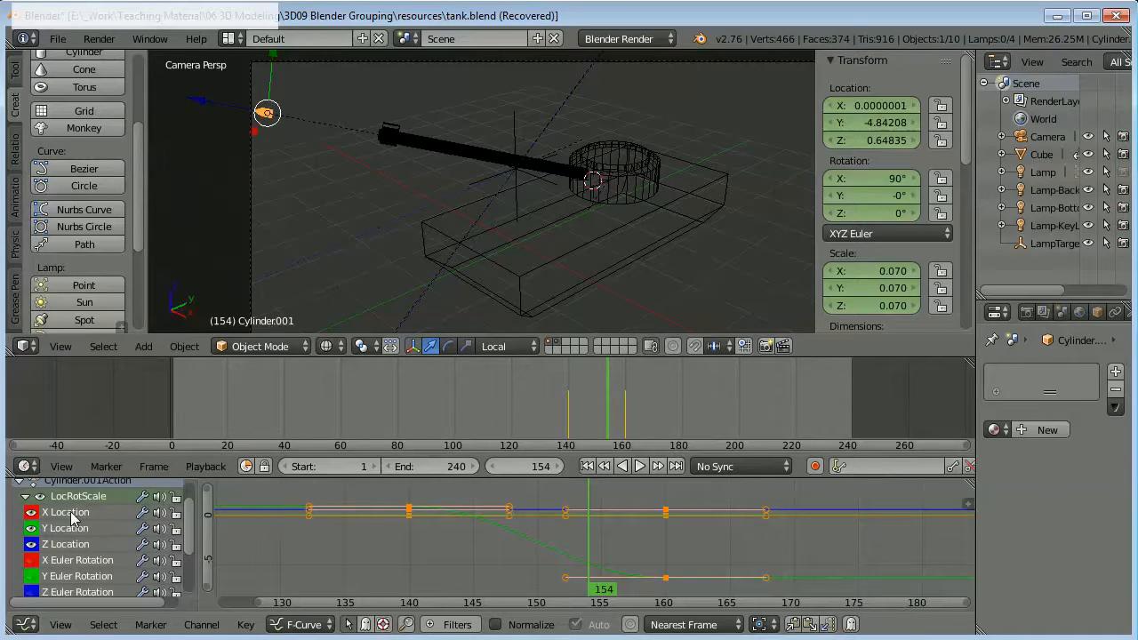
# Step: Select only the location keyframes at frame 140 and try moving them freely in the Graph Editor
pyautogui.press('a')
pyautogui.press('a')
pyautogui.press('a')
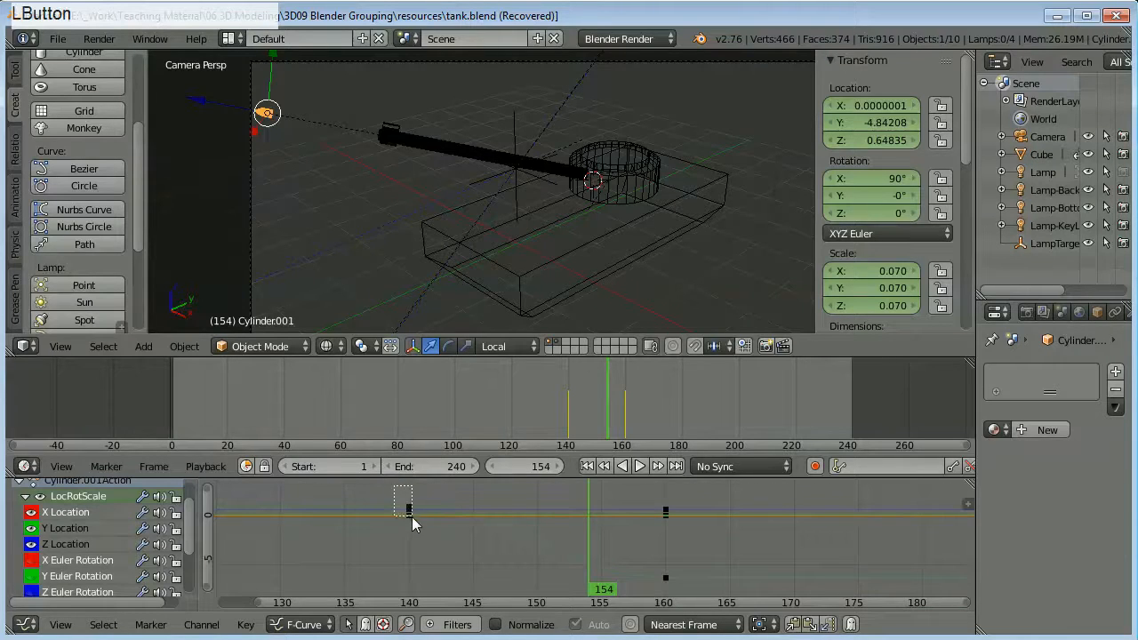
pyautogui.click(410, 512)
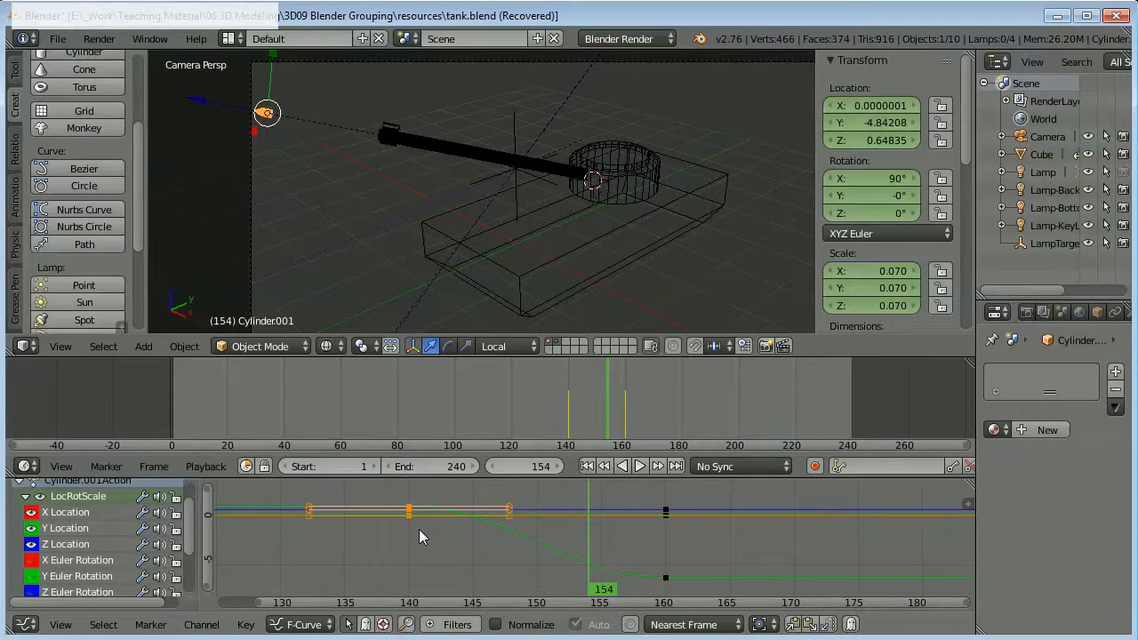
pyautogui.press('g')
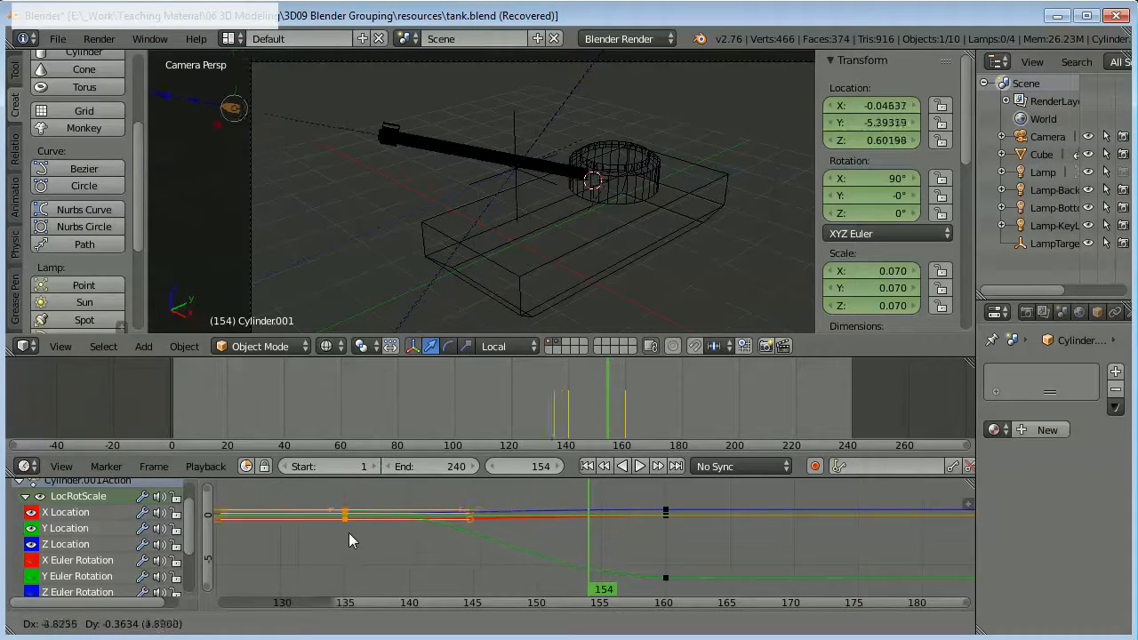
pyautogui.click(421, 531)
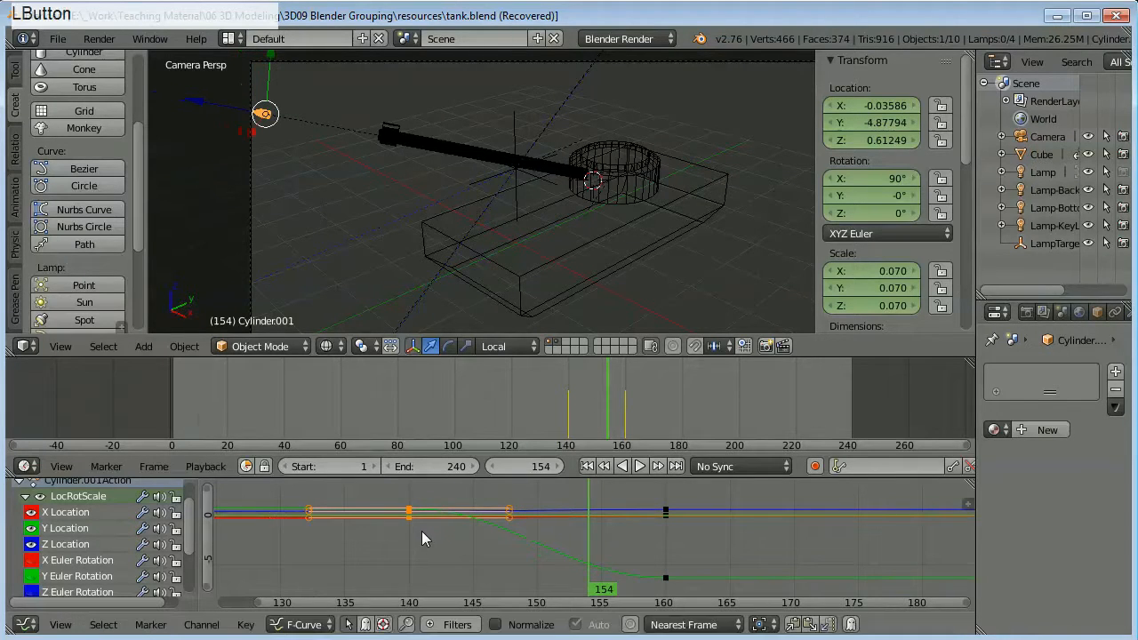
# Step: Go to frame 140 and try moving the selected location keyframes along the time axis only
pyautogui.click(567, 417)
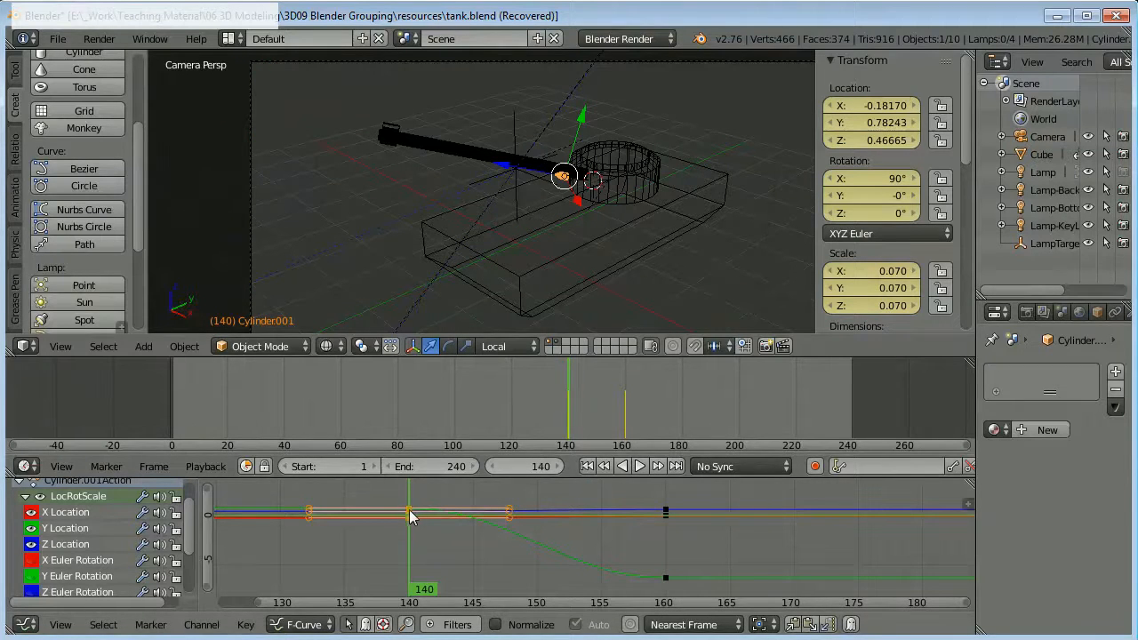
pyautogui.press('g')
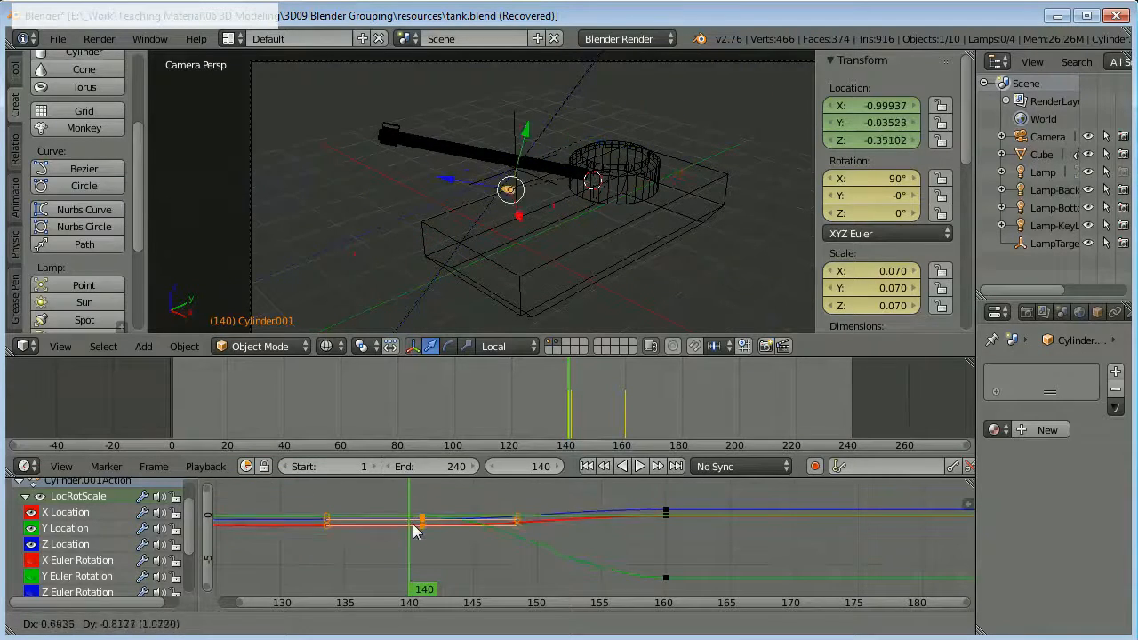
pyautogui.press('x')
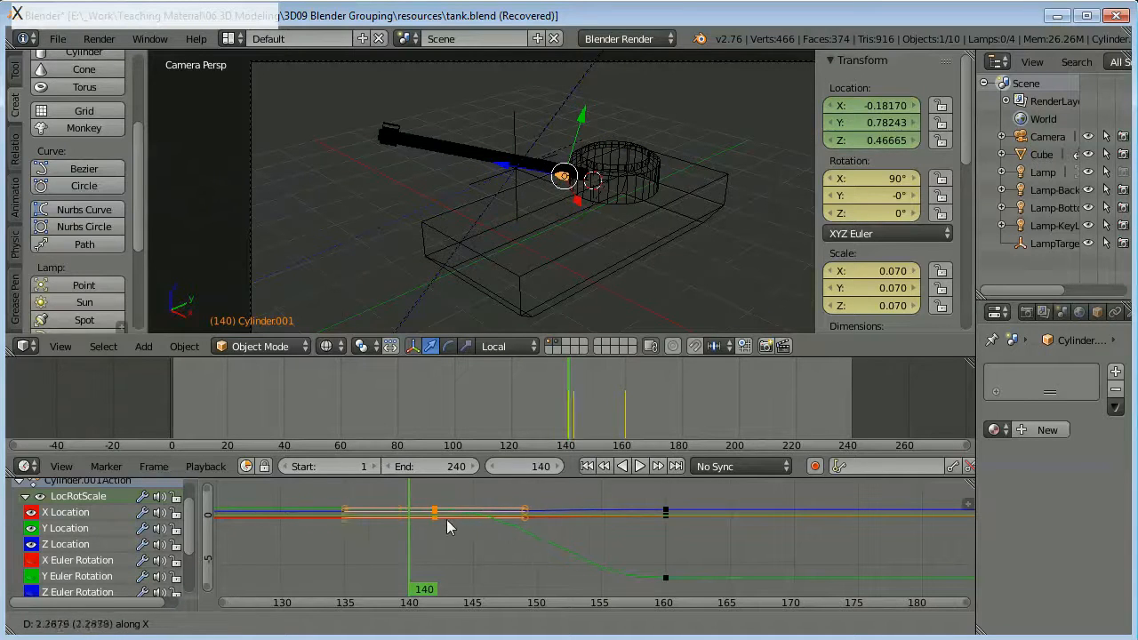
pyautogui.rightClick(359, 519)
# Step: Undo the move of the frame 140 keyframes and scrub to frame 148 to check the shell's travel along the barrel
pyautogui.moveTo(496, 292); pyautogui.dragTo(549, 235, button='middle')
pyautogui.scroll(6, 543, 228)
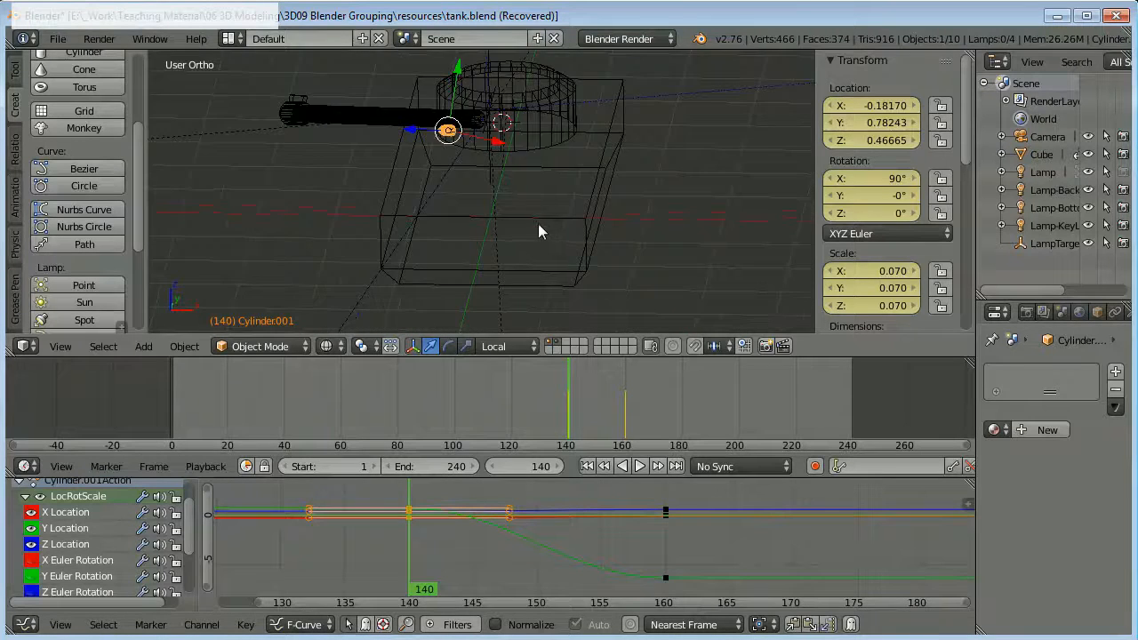
pyautogui.scroll(-5, 516, 209)
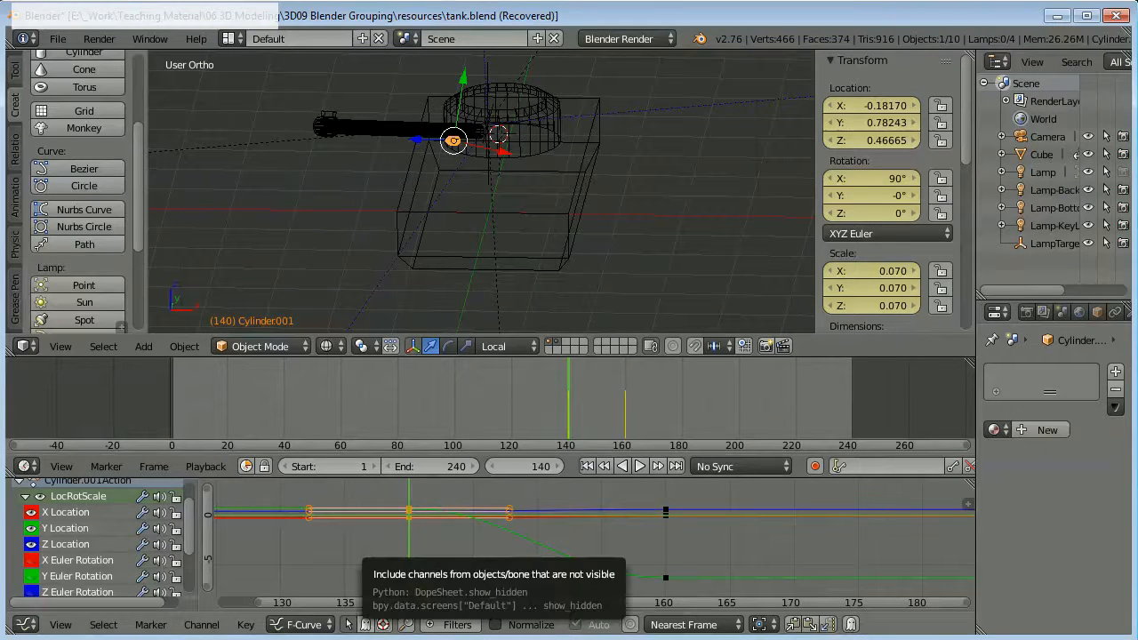
pyautogui.click(426, 525)
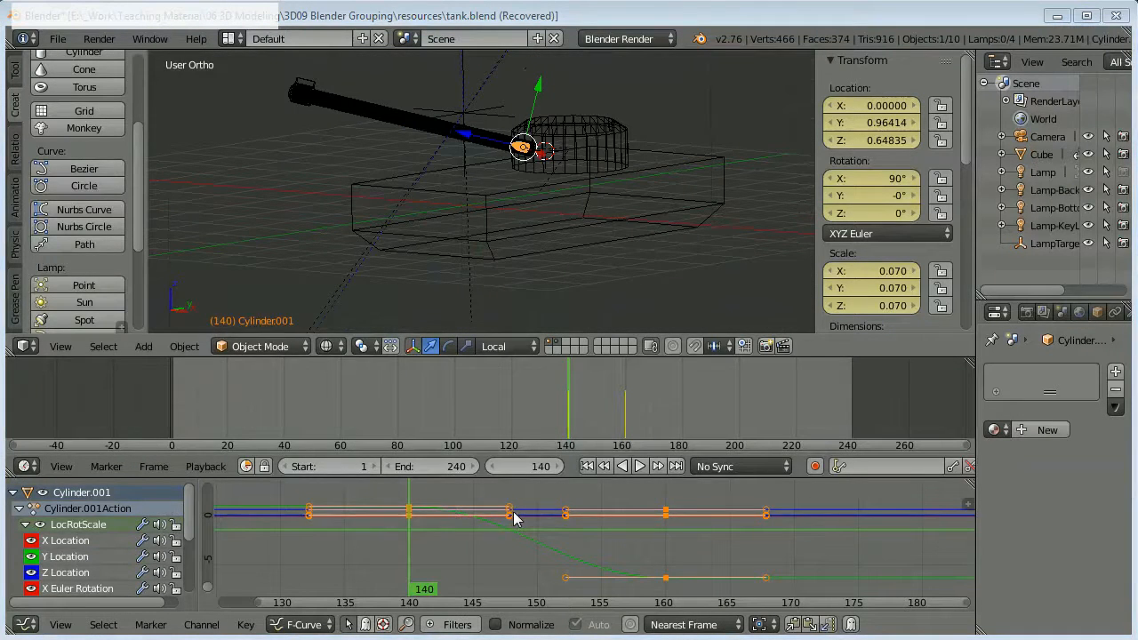
pyautogui.moveTo(512, 519); pyautogui.dragTo(508, 540)
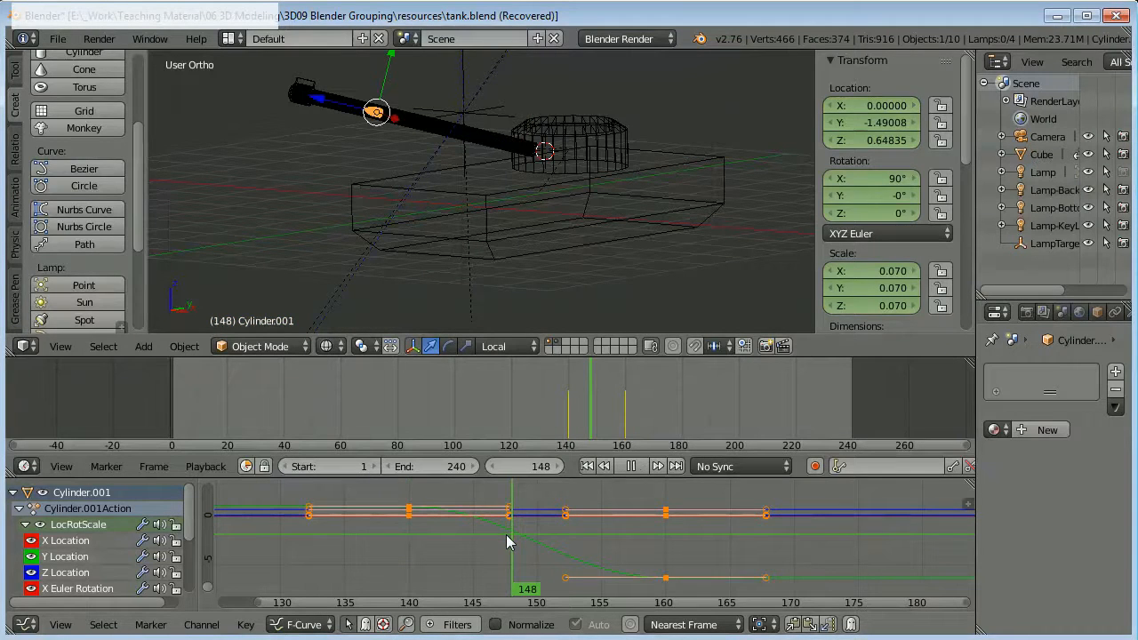
pyautogui.rightClick(505, 552)
pyautogui.press('ctrl')
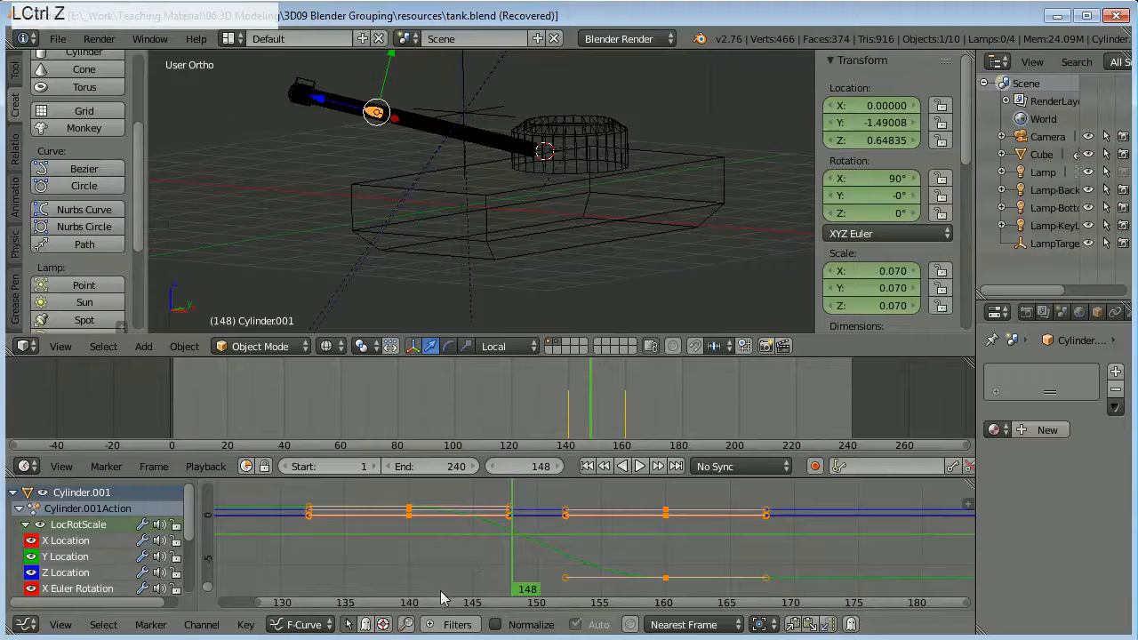
# Step: Go to frame 160 and select the small cylinder's Y Location keyframe there
pyautogui.click(690, 576)
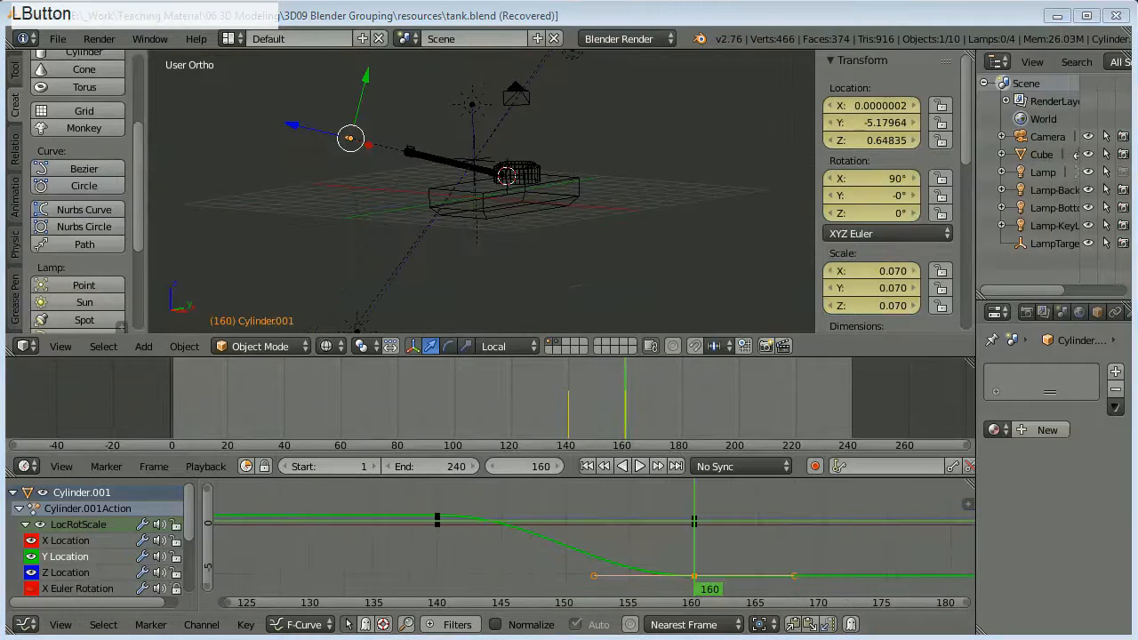
pyautogui.rightClick(695, 577)
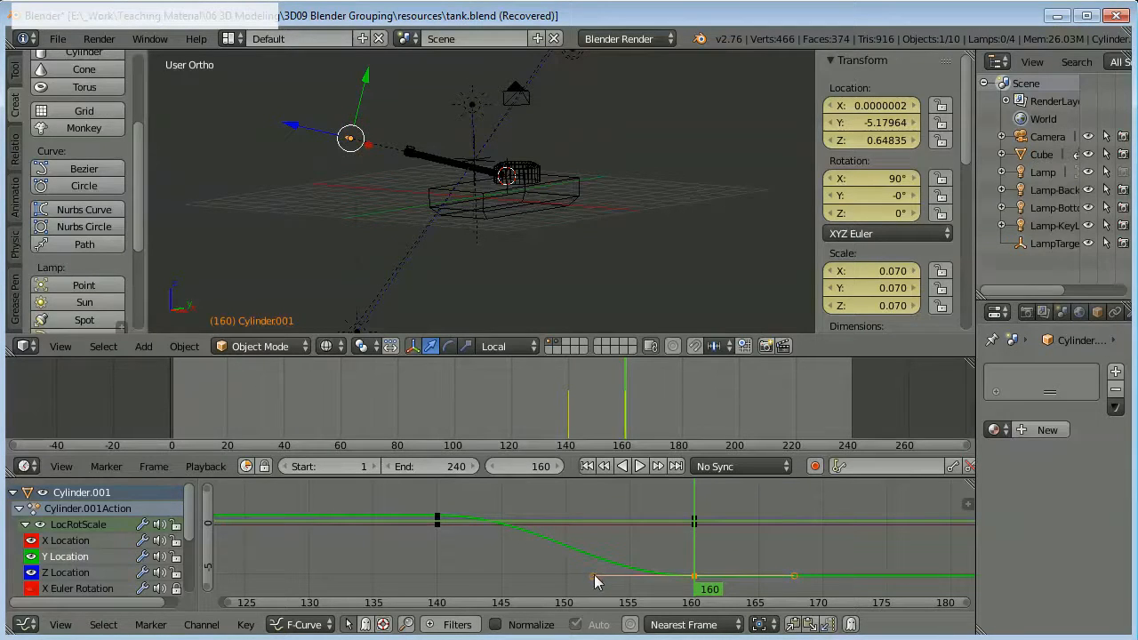
pyautogui.moveTo(596, 581)
pyautogui.mouseDown(button='right')
pyautogui.moveTo(609, 515)
pyautogui.moveTo(574, 567)
pyautogui.moveTo(602, 606)
pyautogui.moveTo(591, 569)
pyautogui.moveTo(622, 613)
pyautogui.moveTo(584, 574)
pyautogui.moveTo(595, 610)
pyautogui.moveTo(614, 551)
pyautogui.moveTo(569, 554)
pyautogui.moveTo(560, 569)
pyautogui.moveTo(557, 557)
pyautogui.moveTo(564, 571)
pyautogui.moveTo(593, 576)
pyautogui.mouseUp(button='right')
pyautogui.rightClick(694, 578)
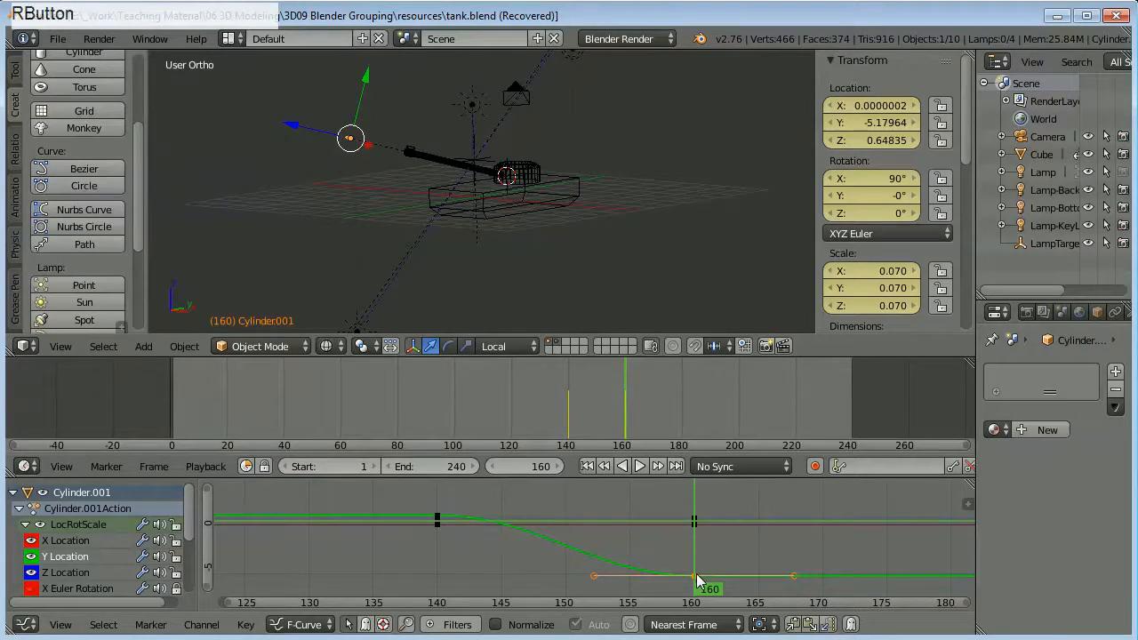
# Step: Try shifting the value of the Y Location keyframe at frame 160, and undo the jump to frame 154
pyautogui.press('g')
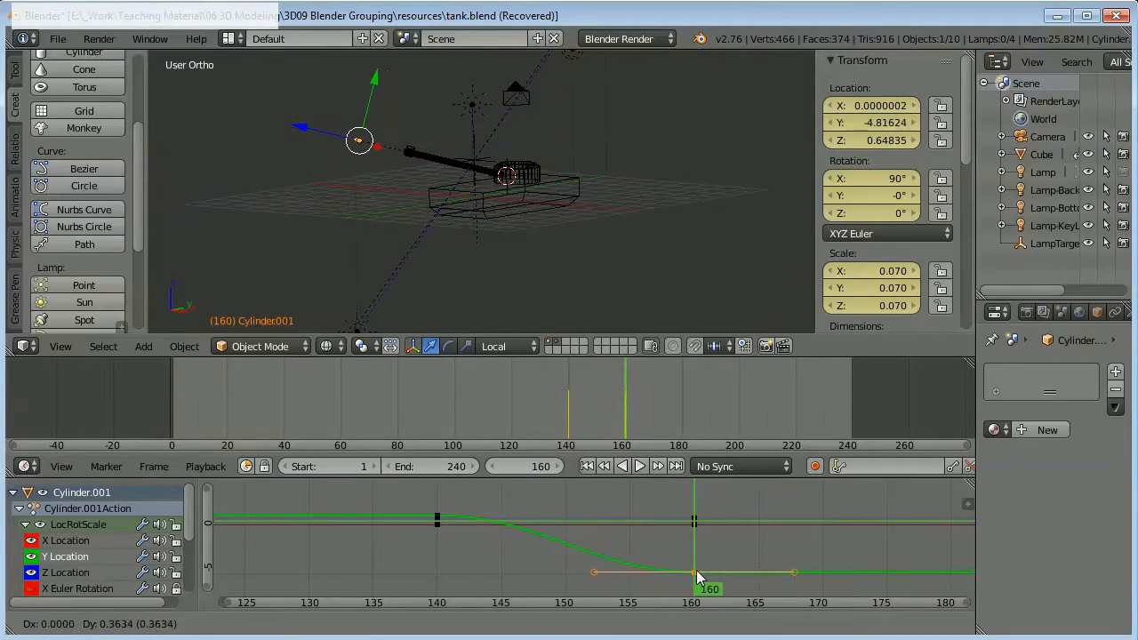
pyautogui.rightClick(697, 576)
pyautogui.scroll(-1, 676, 573)
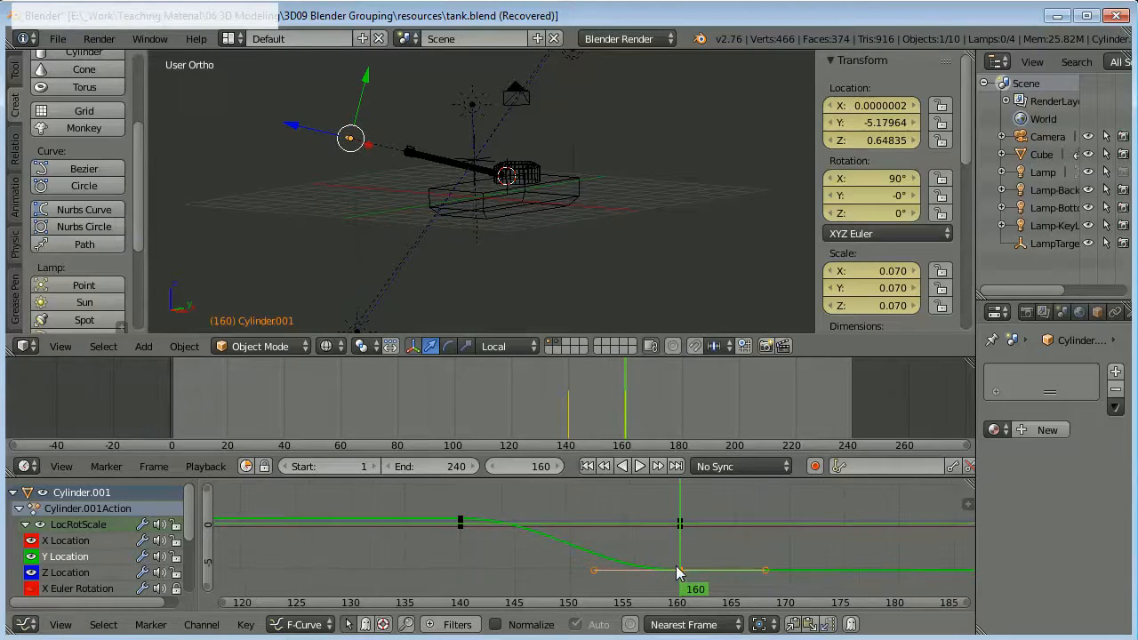
pyautogui.scroll(2, 644, 573)
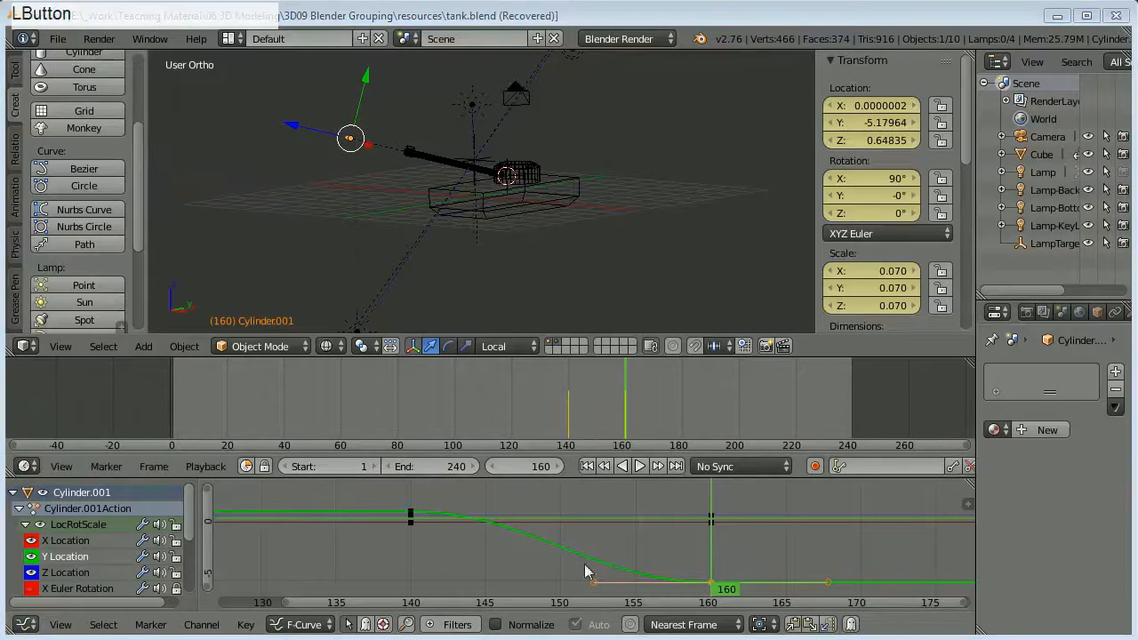
pyautogui.moveTo(621, 523); pyautogui.dragTo(607, 524)
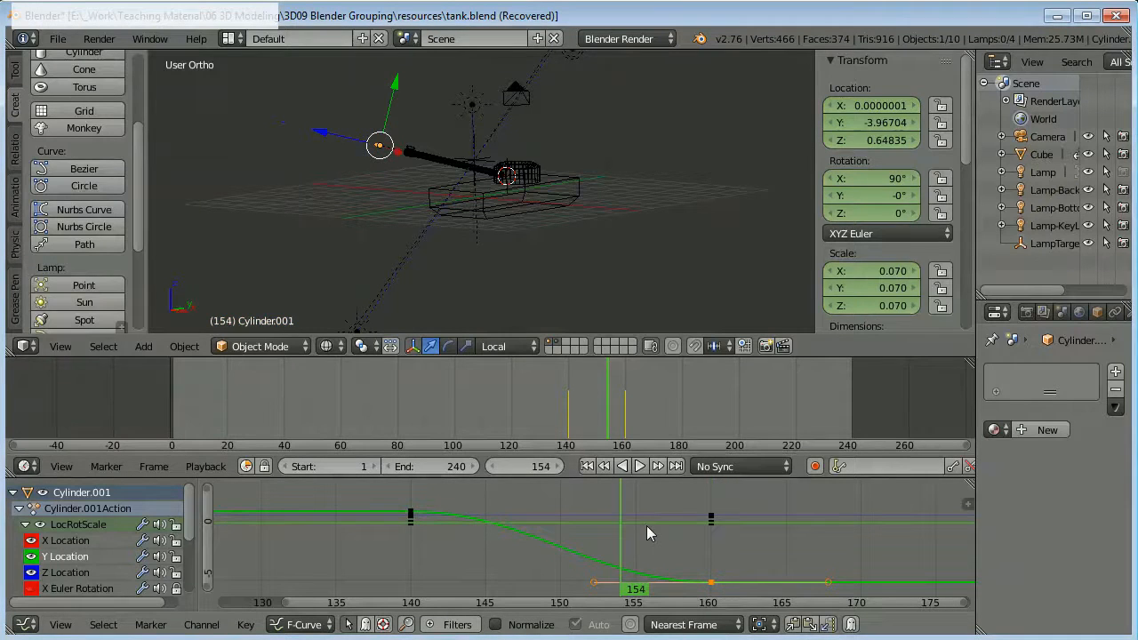
pyautogui.hotkey('ctrl', 'z')
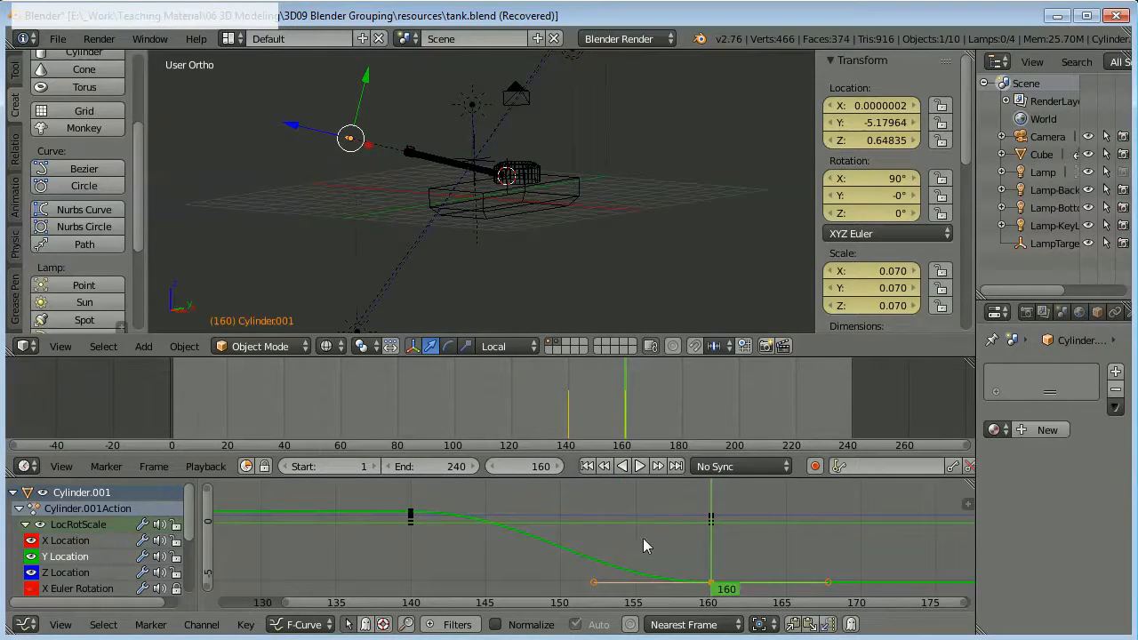
# Step: Set the interpolation of the small cylinder's Y Location keyframes at frames 160 and 140 to Linear
pyautogui.press('t')
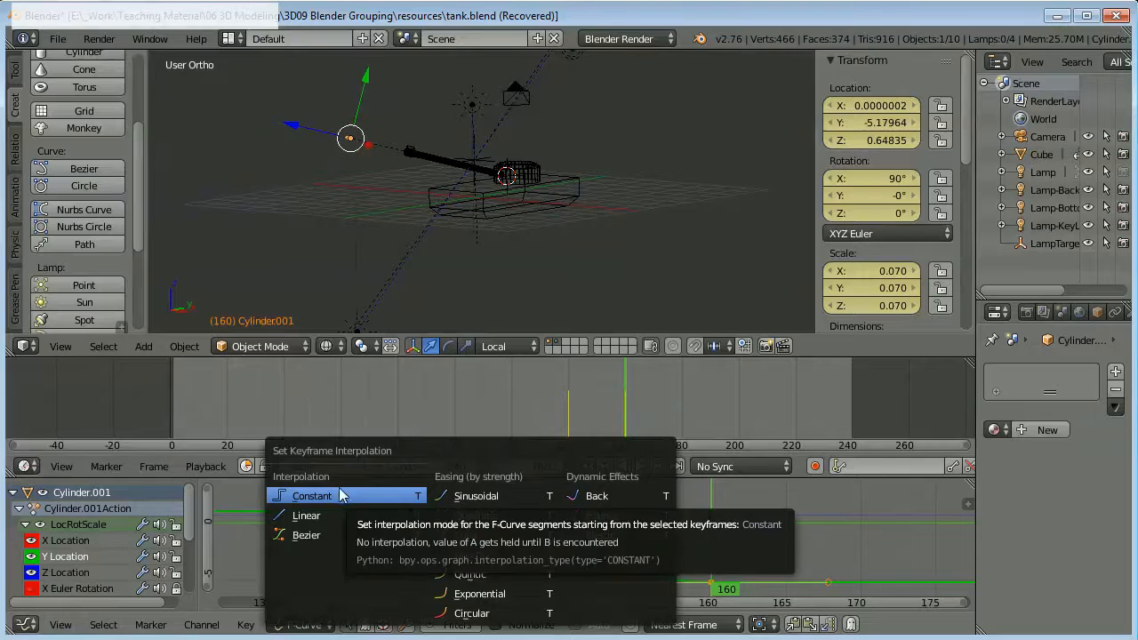
pyautogui.click(331, 516)
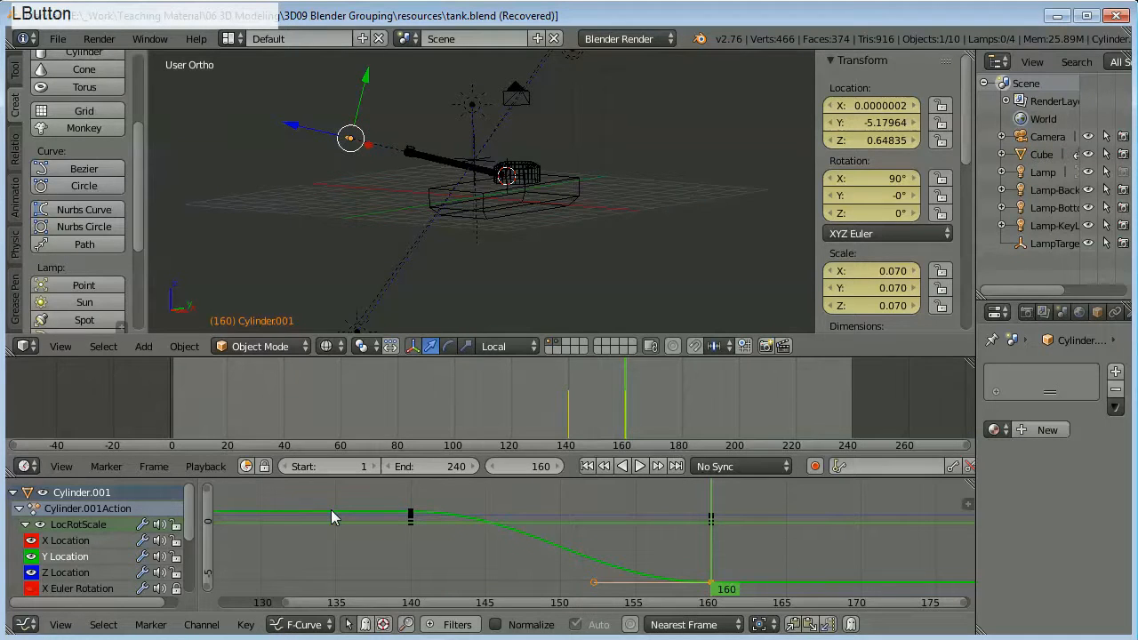
pyautogui.press('shift')
pyautogui.keyDown('shift'); pyautogui.rightClick(412, 514); pyautogui.keyUp('shift')
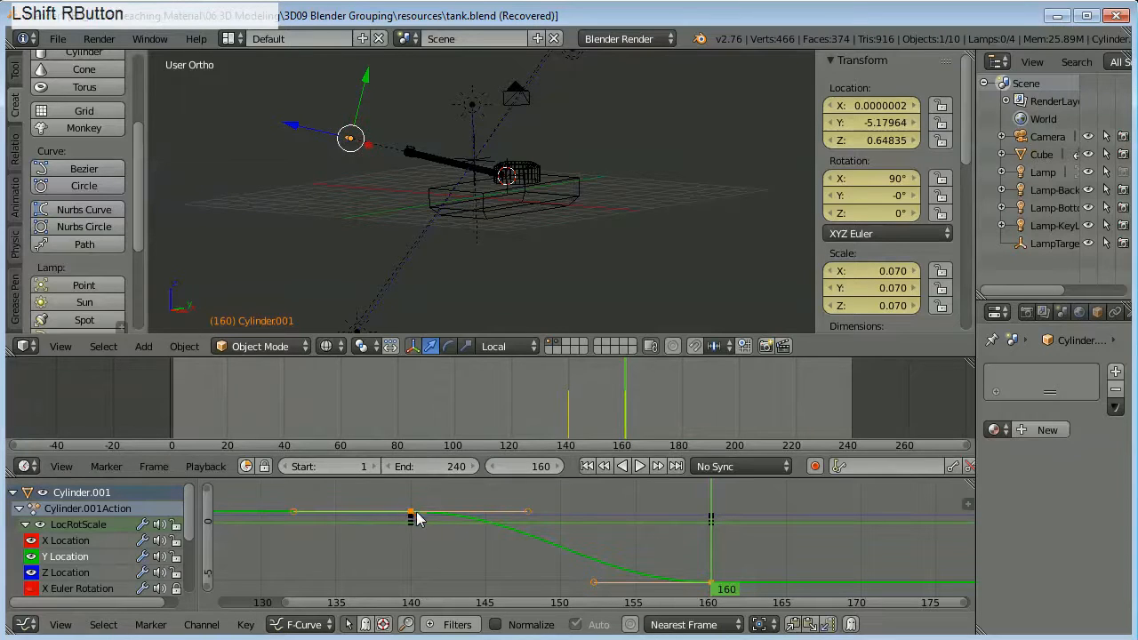
pyautogui.press('t')
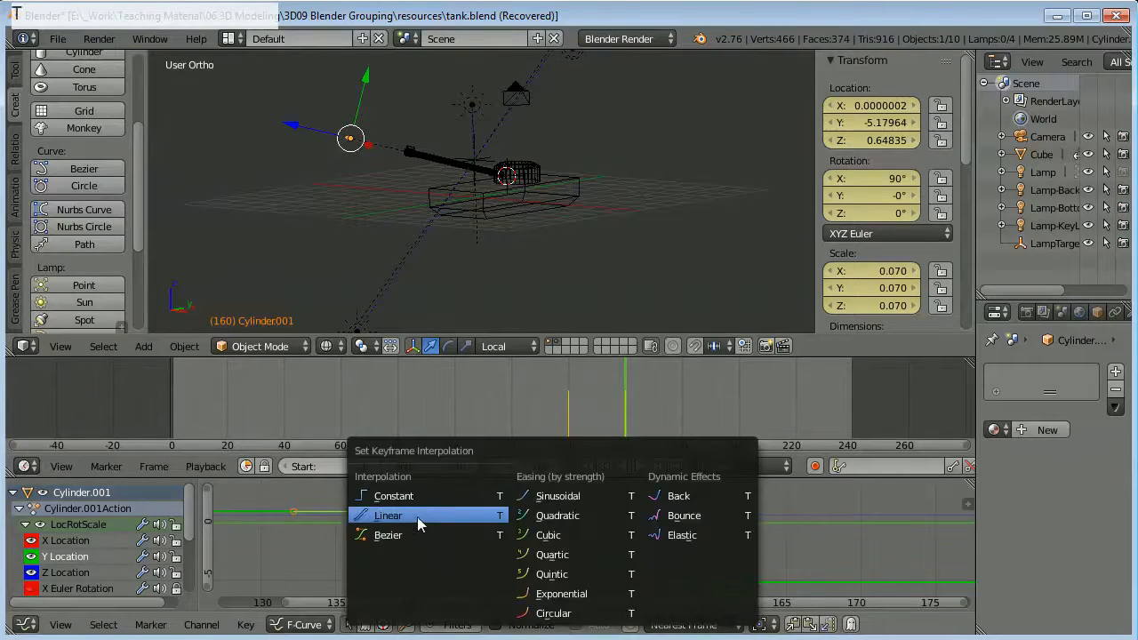
pyautogui.click(417, 516)
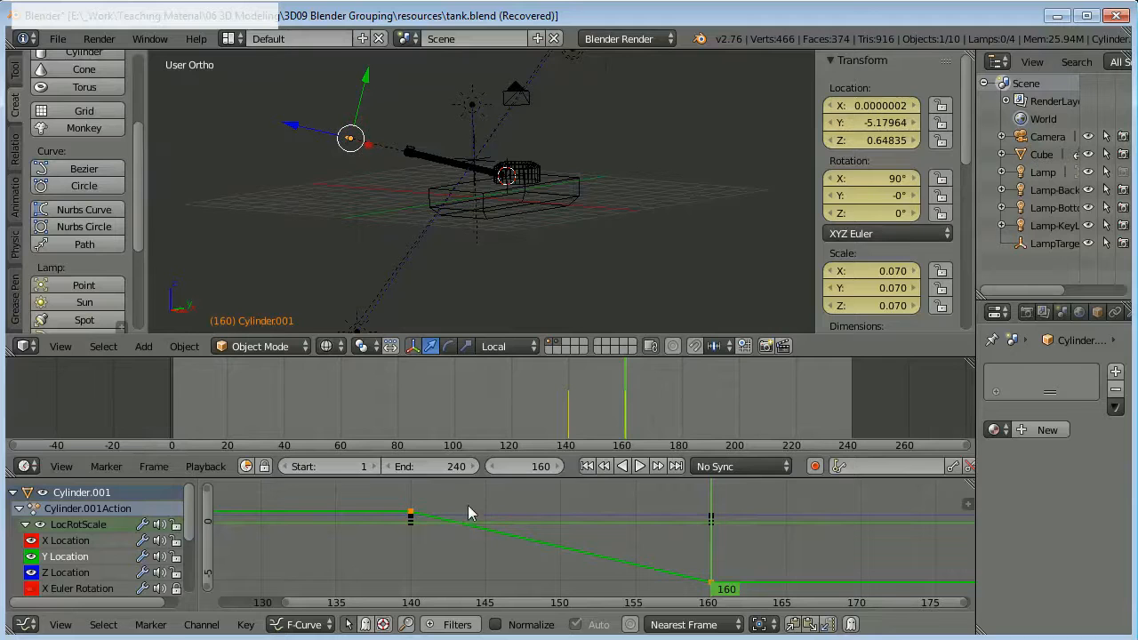
# Step: Play the animation twice from frame 140 to check the shell's flight, and return to frame 140
pyautogui.scroll(4, 464, 222)
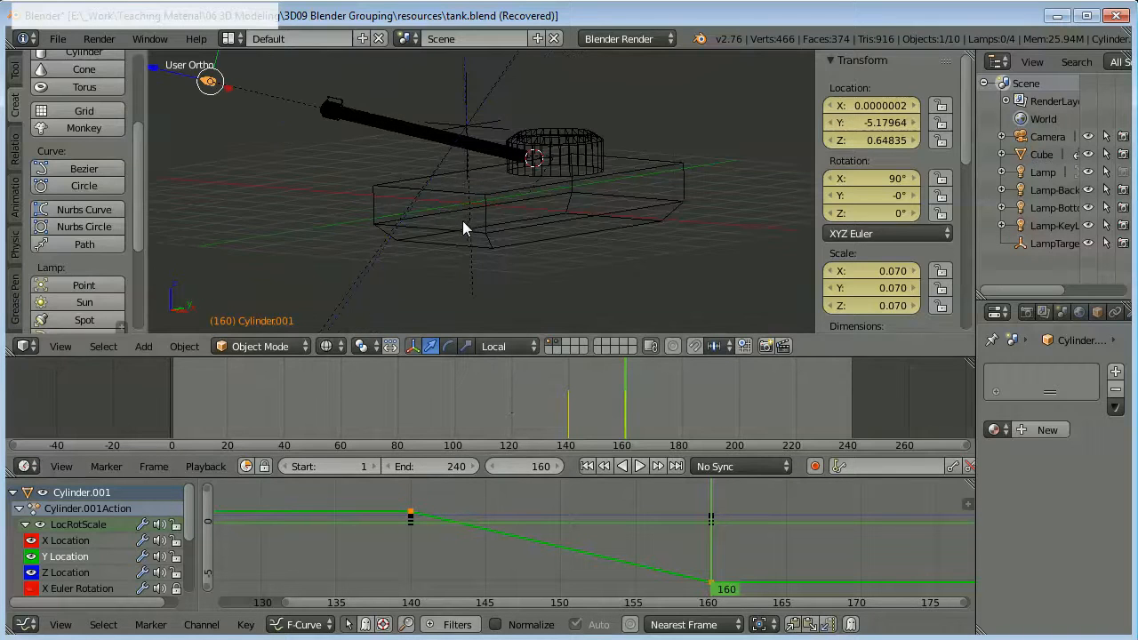
pyautogui.keyDown('shift'); pyautogui.moveTo(463, 220); pyautogui.dragTo(566, 359, button='middle'); pyautogui.keyUp('shift')
pyautogui.click(569, 407)
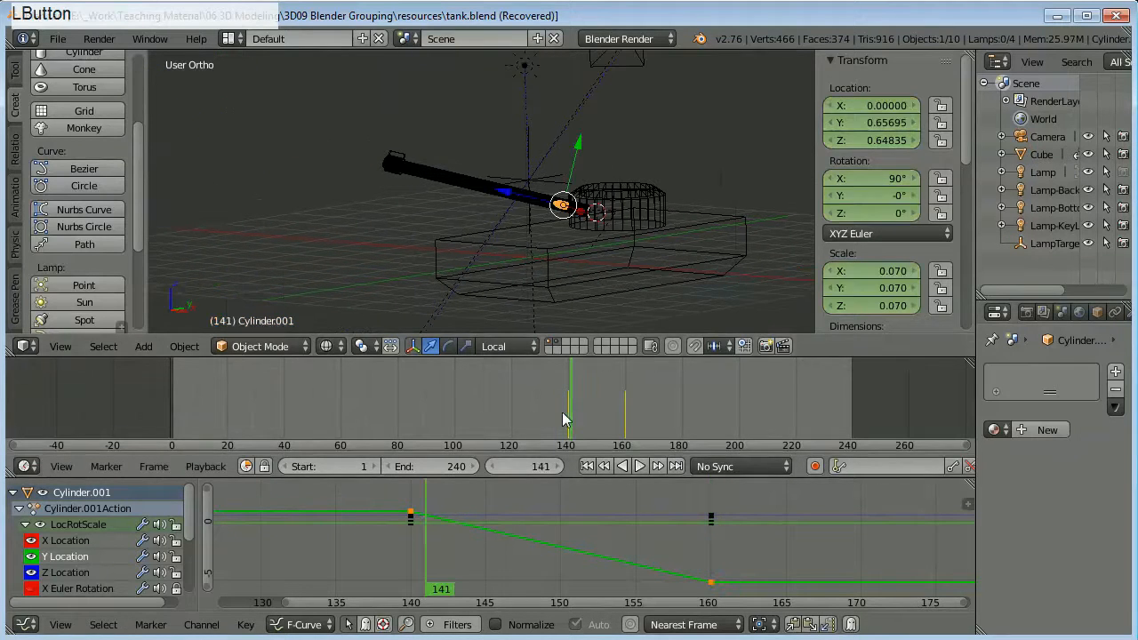
pyautogui.click(564, 412)
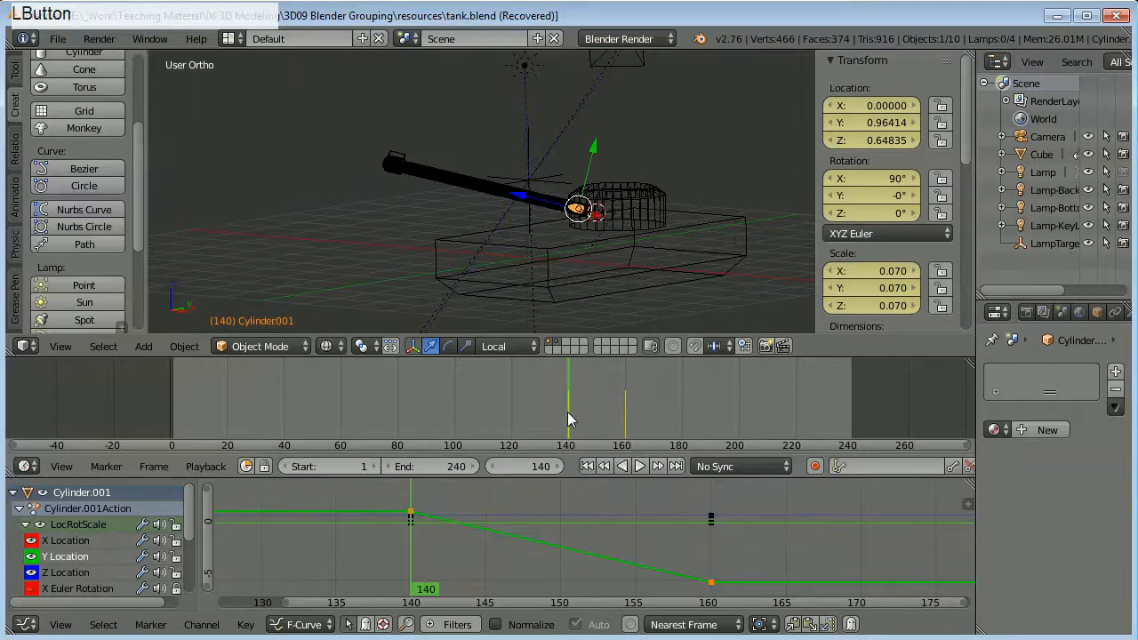
pyautogui.click(640, 467)
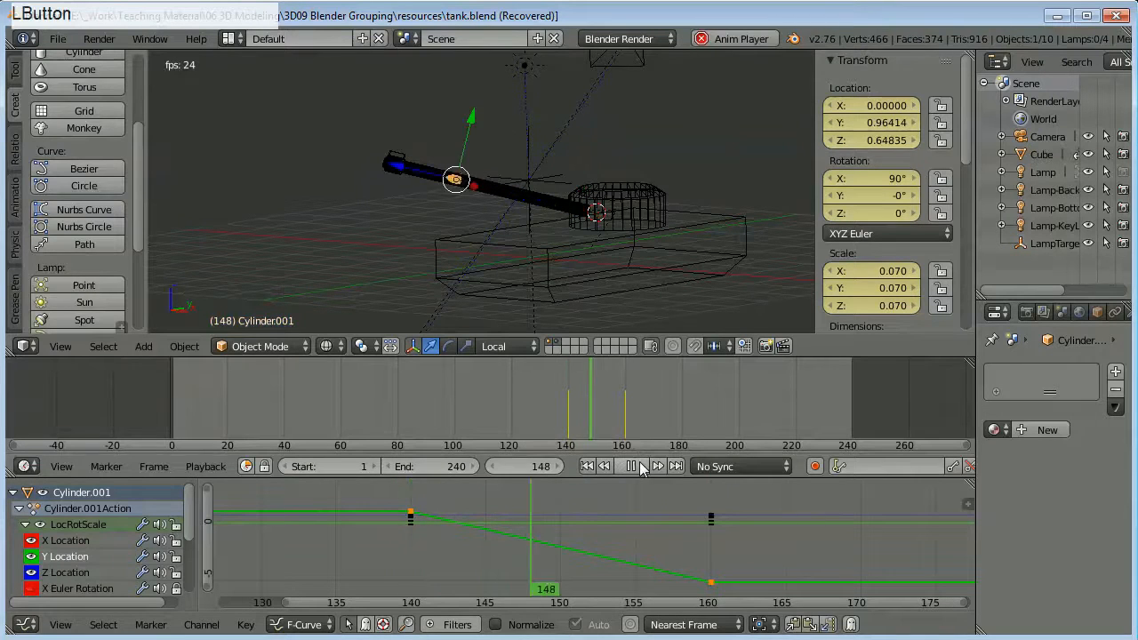
pyautogui.click(633, 467)
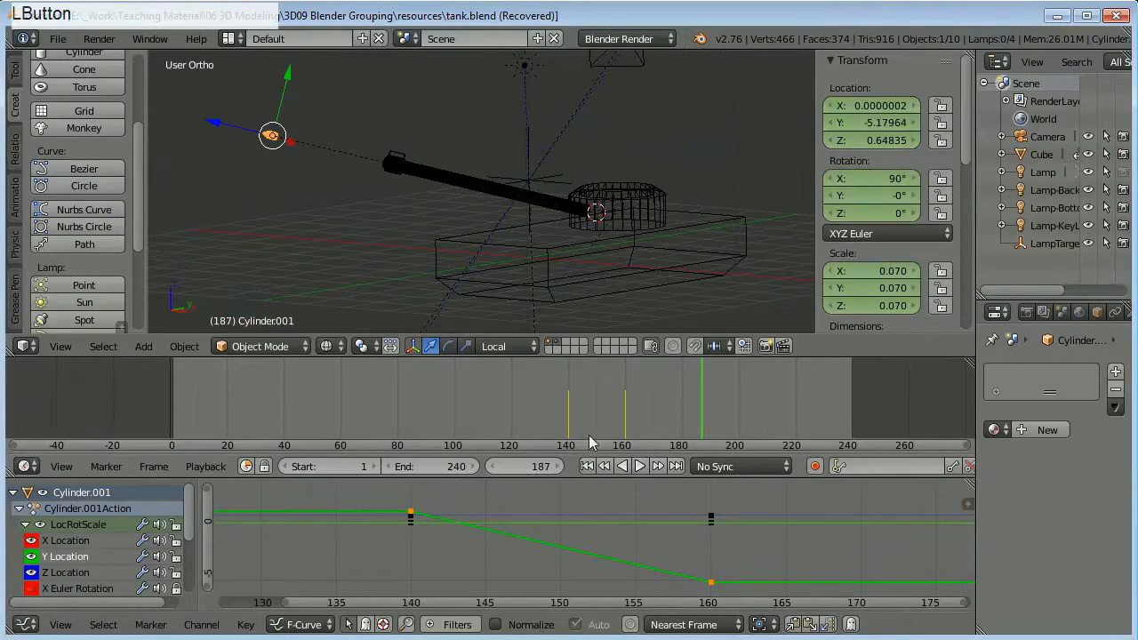
pyautogui.click(587, 466)
pyautogui.click(570, 435)
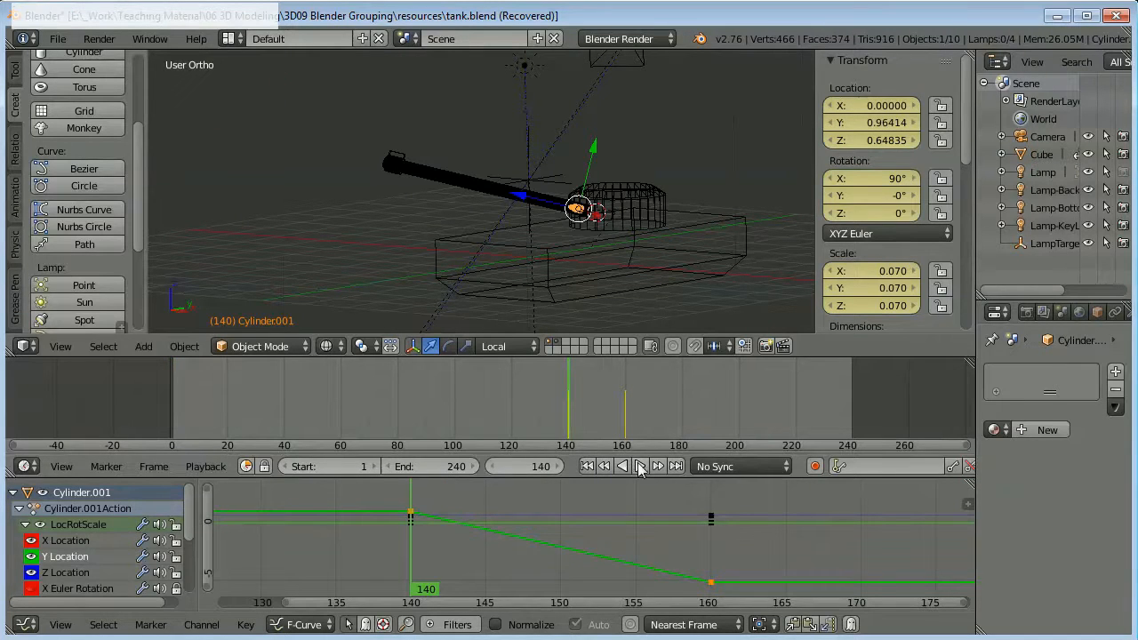
pyautogui.click(639, 466)
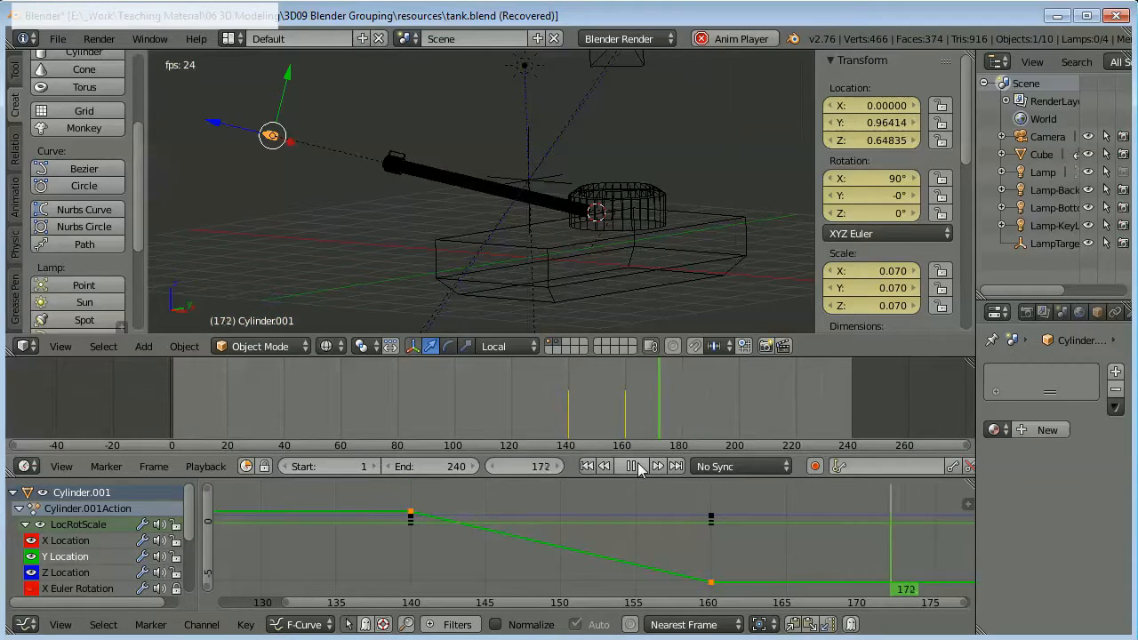
pyautogui.click(634, 467)
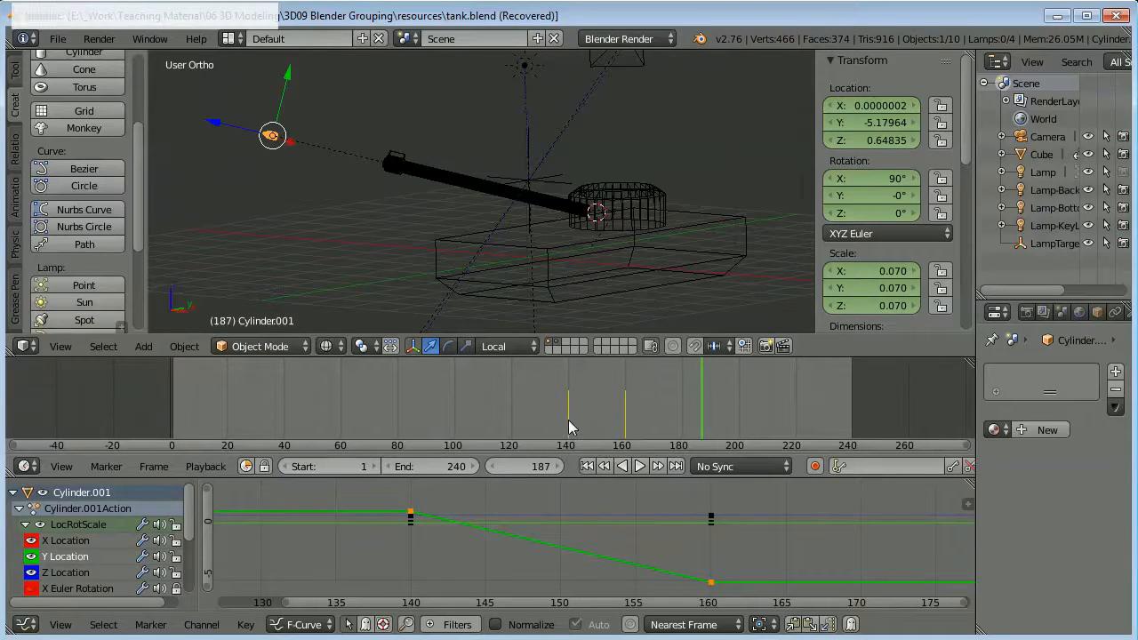
pyautogui.click(568, 419)
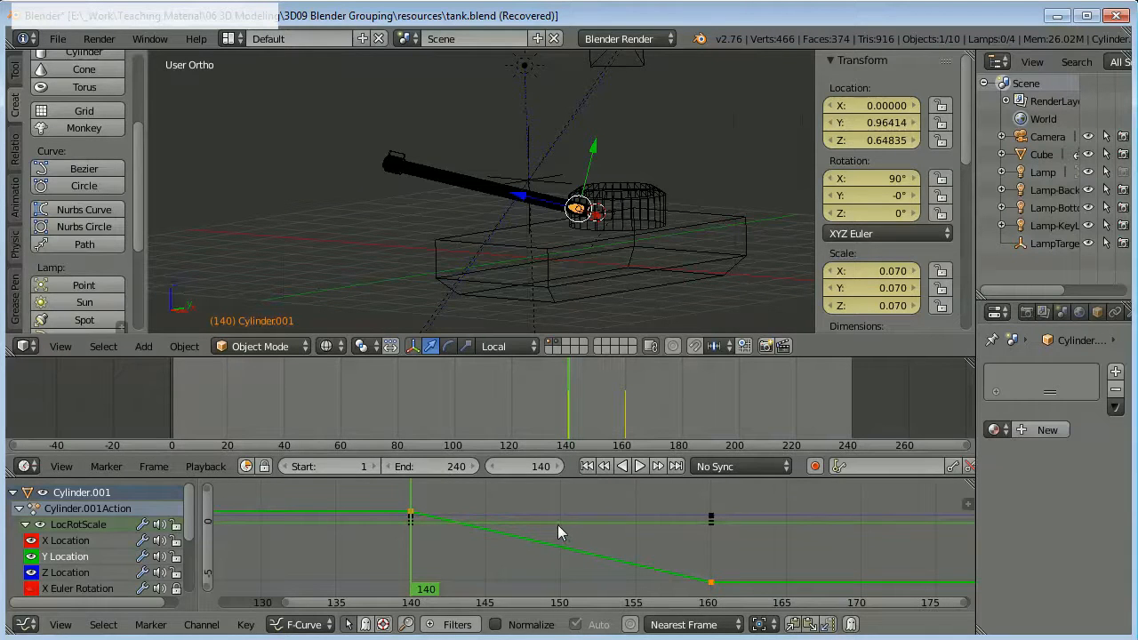
# Step: Unlock the small cylinder's rotation and scale channels and select its location keyframes at frame 160 in the graph
pyautogui.scroll(-4, 547, 522)
pyautogui.scroll(-3, 545, 524)
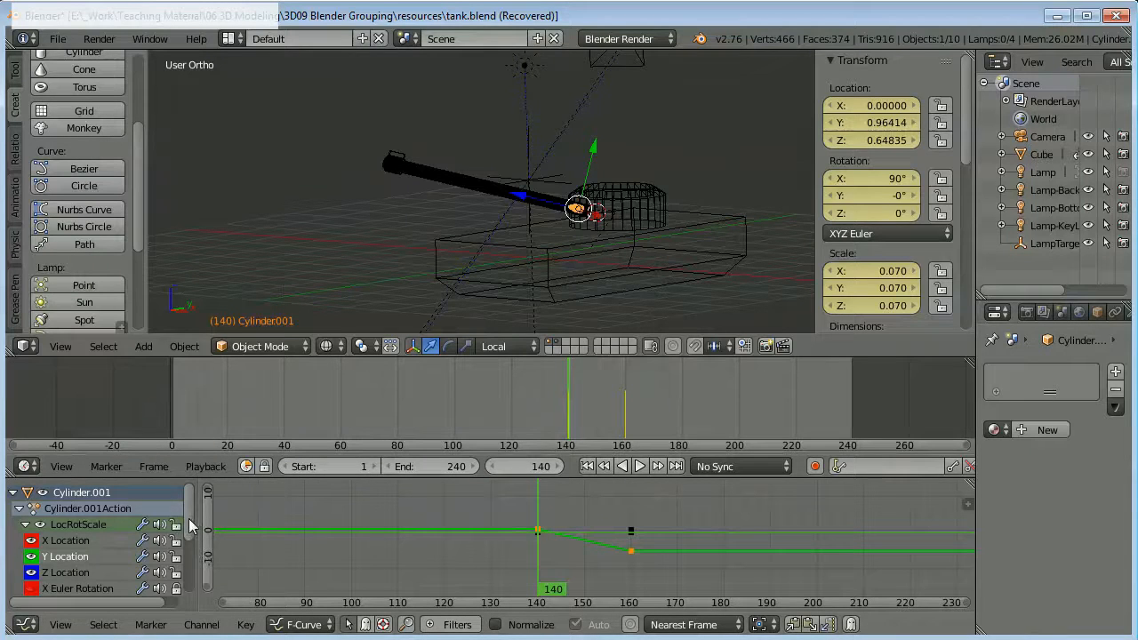
pyautogui.moveTo(189, 526); pyautogui.dragTo(204, 569)
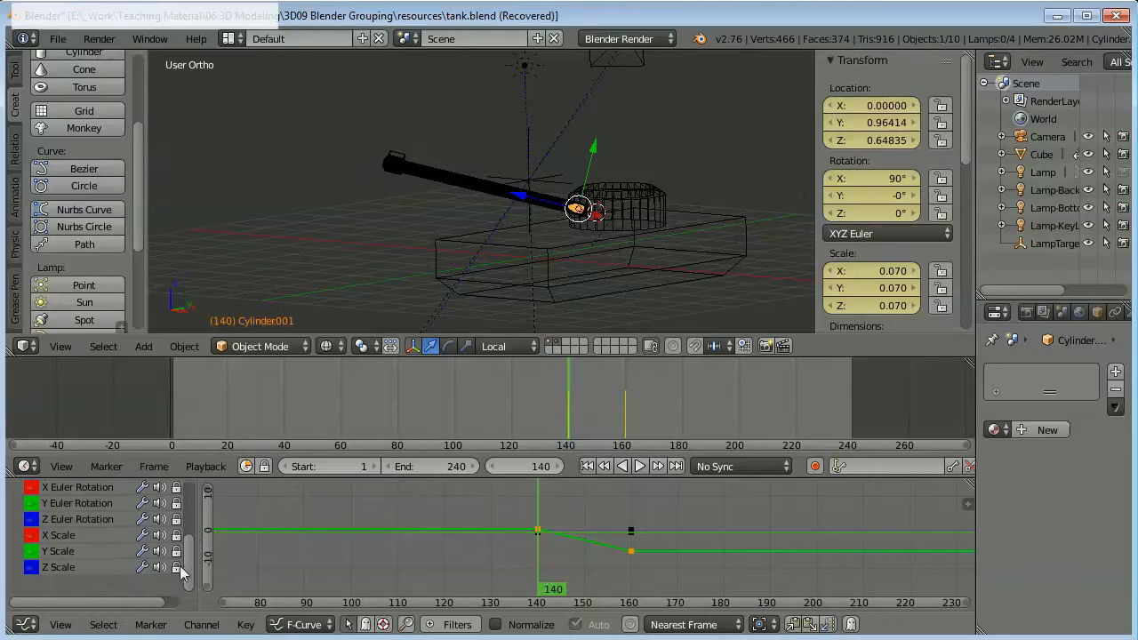
pyautogui.click(176, 567)
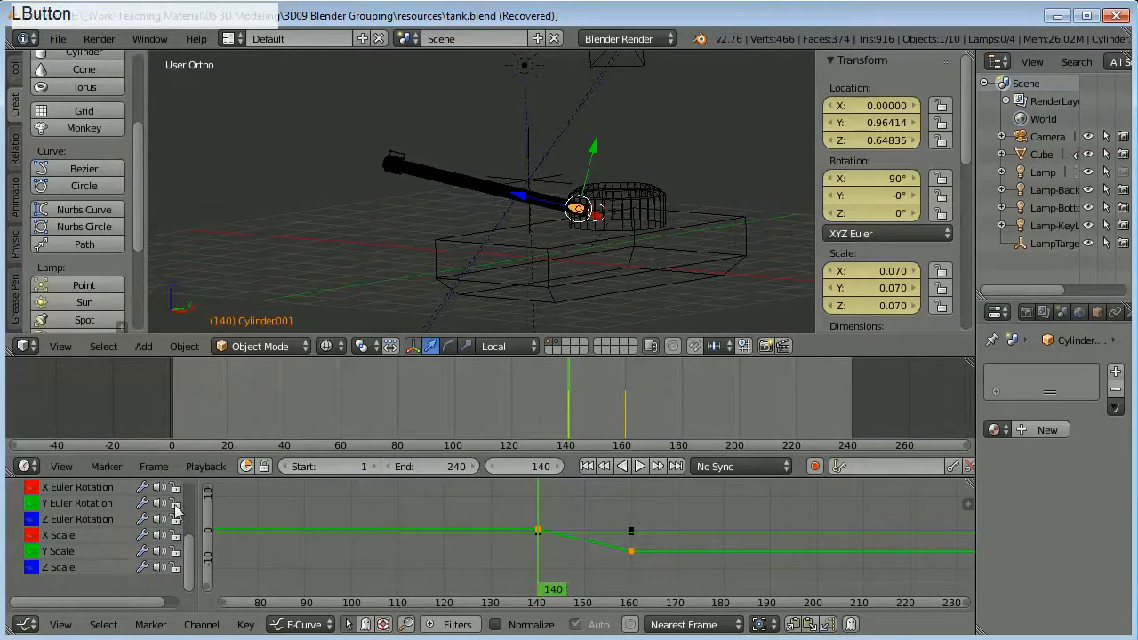
pyautogui.scroll(3, 178, 534)
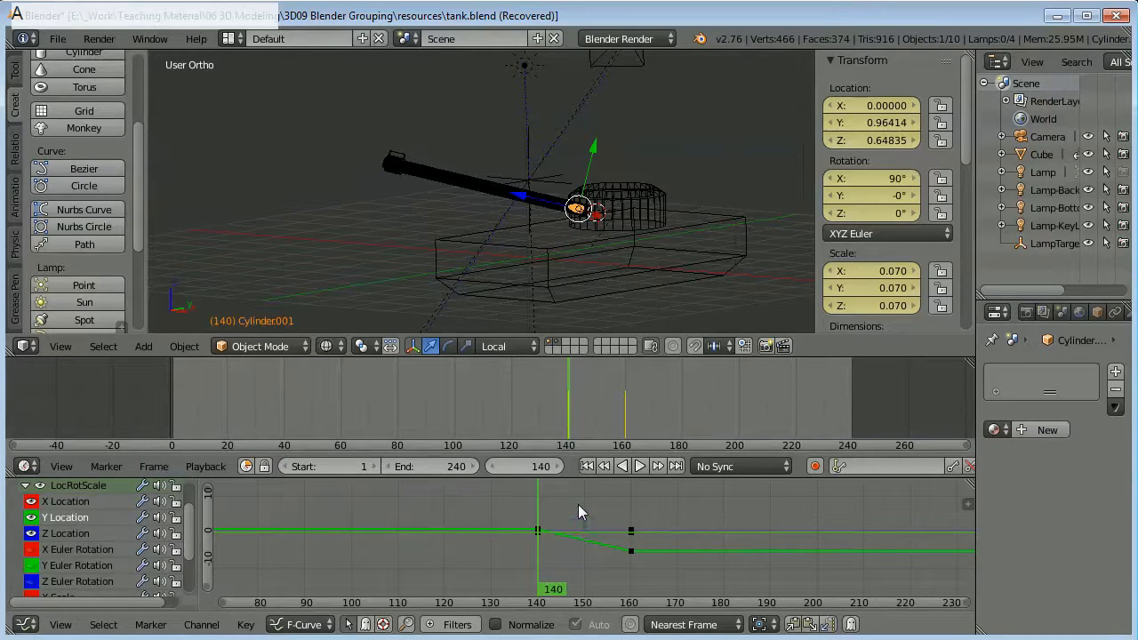
pyautogui.moveTo(595, 509); pyautogui.dragTo(641, 563)
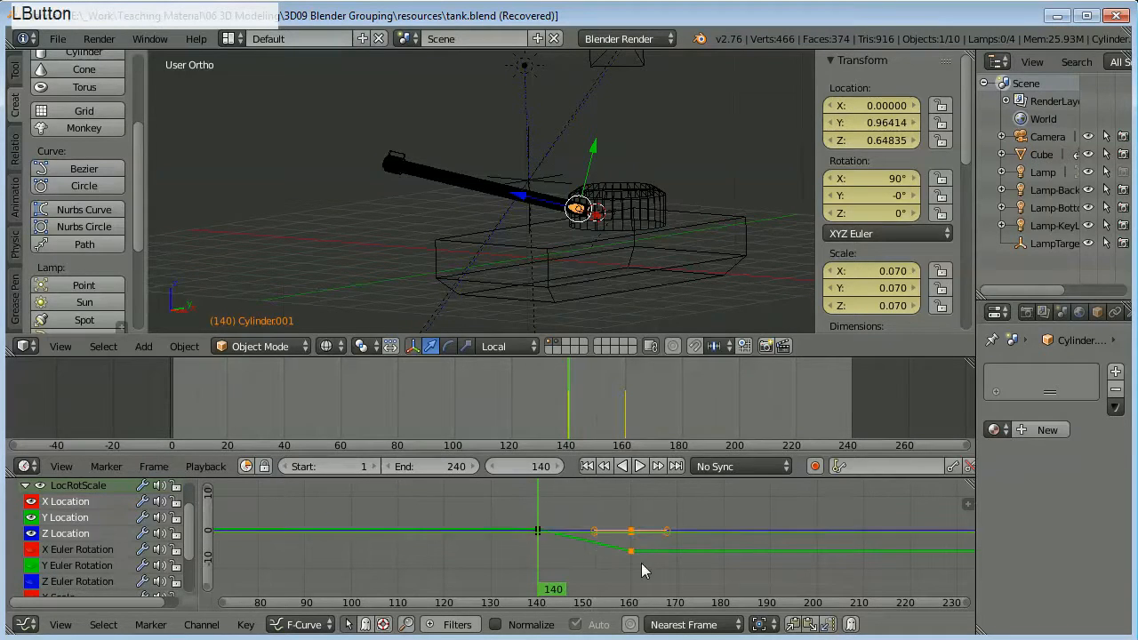
pyautogui.press('g')
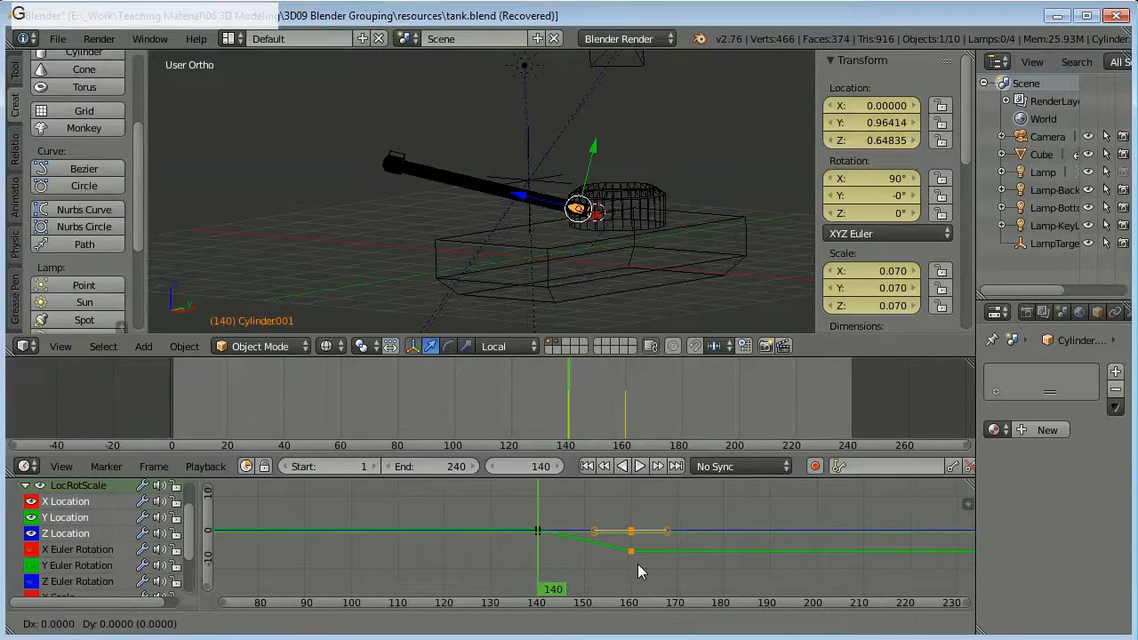
pyautogui.press('x')
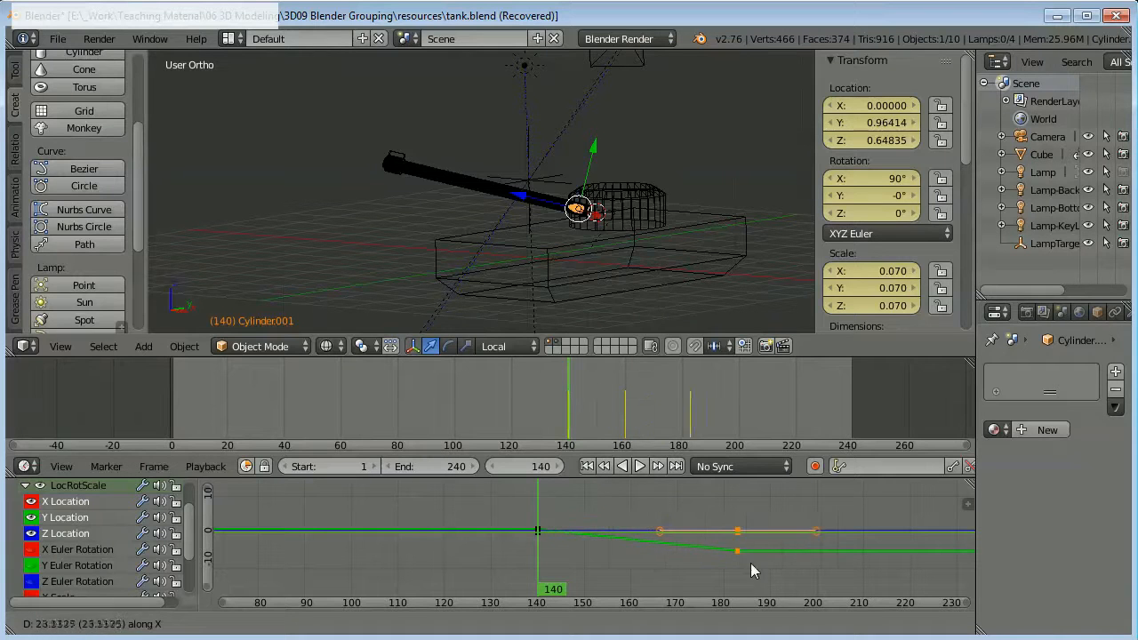
pyautogui.rightClick(679, 560)
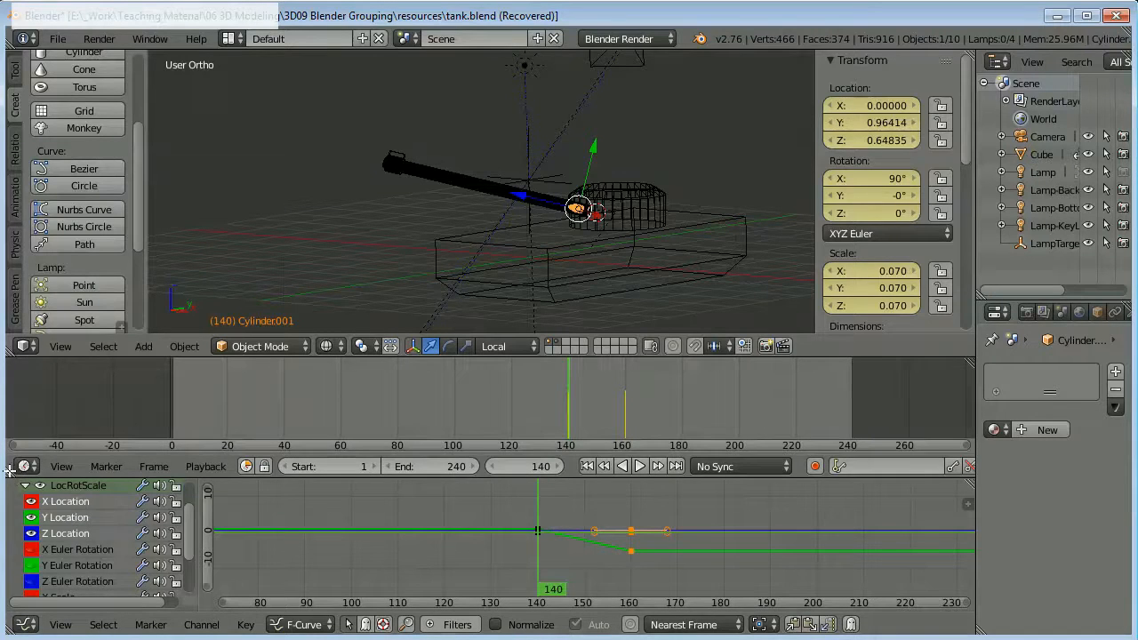
# Step: Merge the graph editor area into the timeline and enlarge the 3D view, showing the selected tank body in solid shading
pyautogui.moveTo(8, 470); pyautogui.dragTo(17, 499)
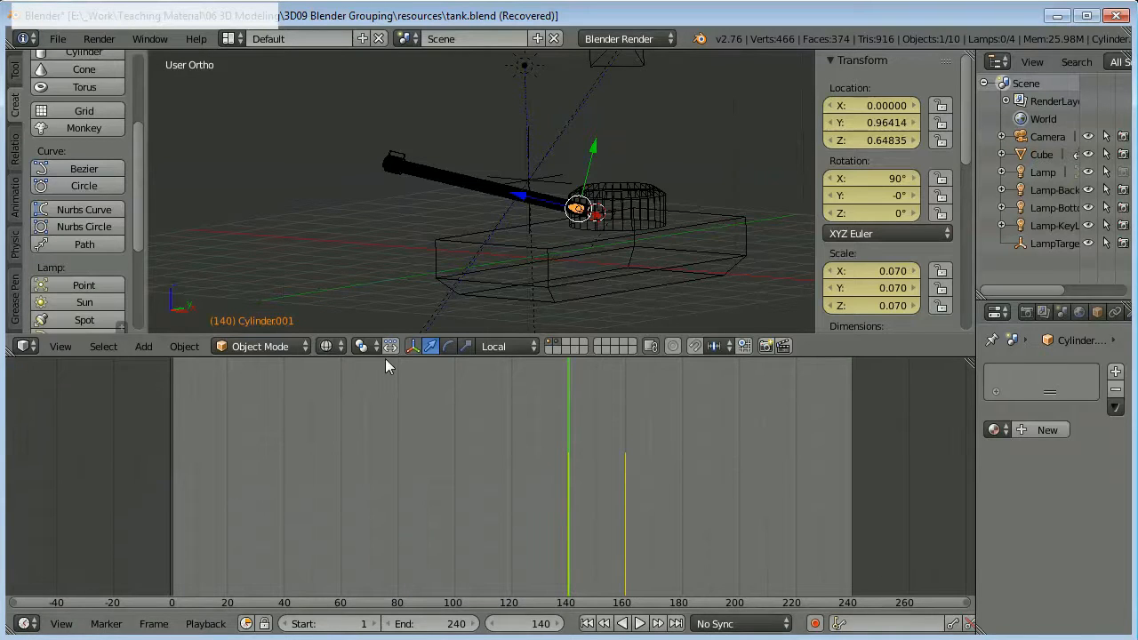
pyautogui.moveTo(385, 357); pyautogui.dragTo(524, 533)
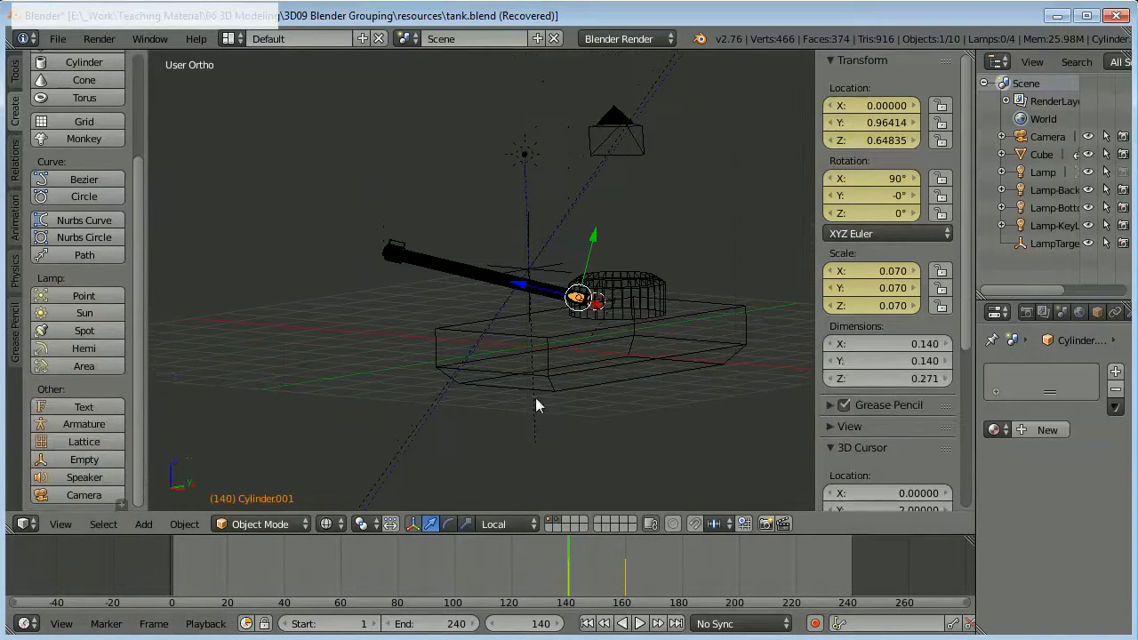
pyautogui.rightClick(562, 361)
pyautogui.press('z')
pyautogui.scroll(-2, 589, 369)
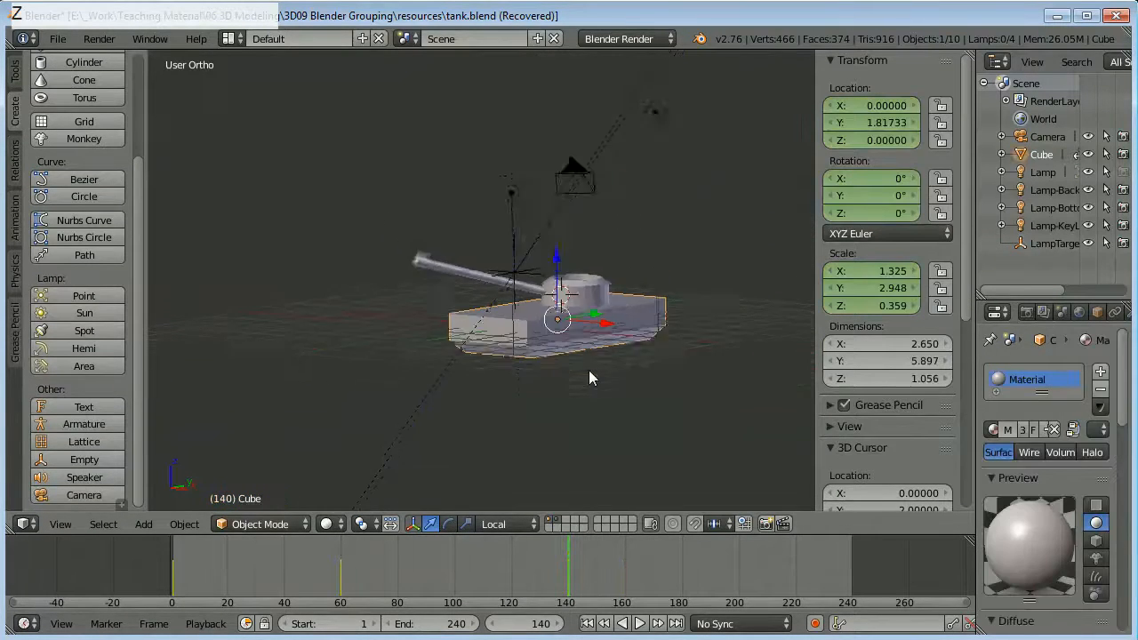
# Step: Show the tank through the camera, enlarge the camera frame and hide the transform properties
pyautogui.press('KP_0')
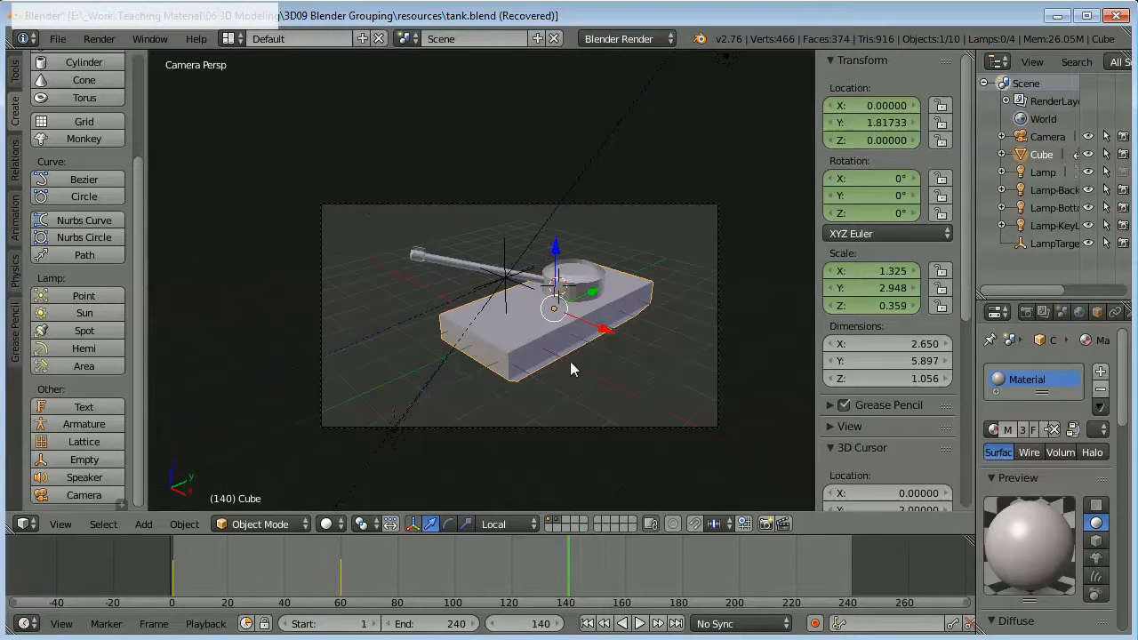
pyautogui.scroll(1, 591, 360)
pyautogui.keyDown('shift'); pyautogui.moveTo(628, 371); pyautogui.dragTo(571, 347, button='middle'); pyautogui.keyUp('shift')
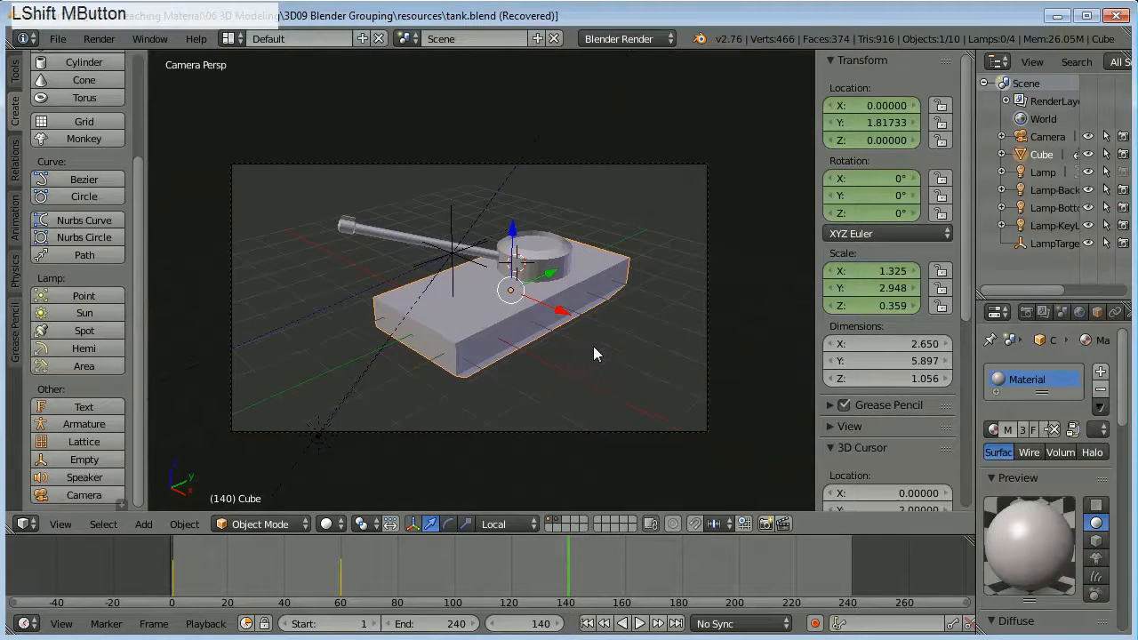
pyautogui.press('n')
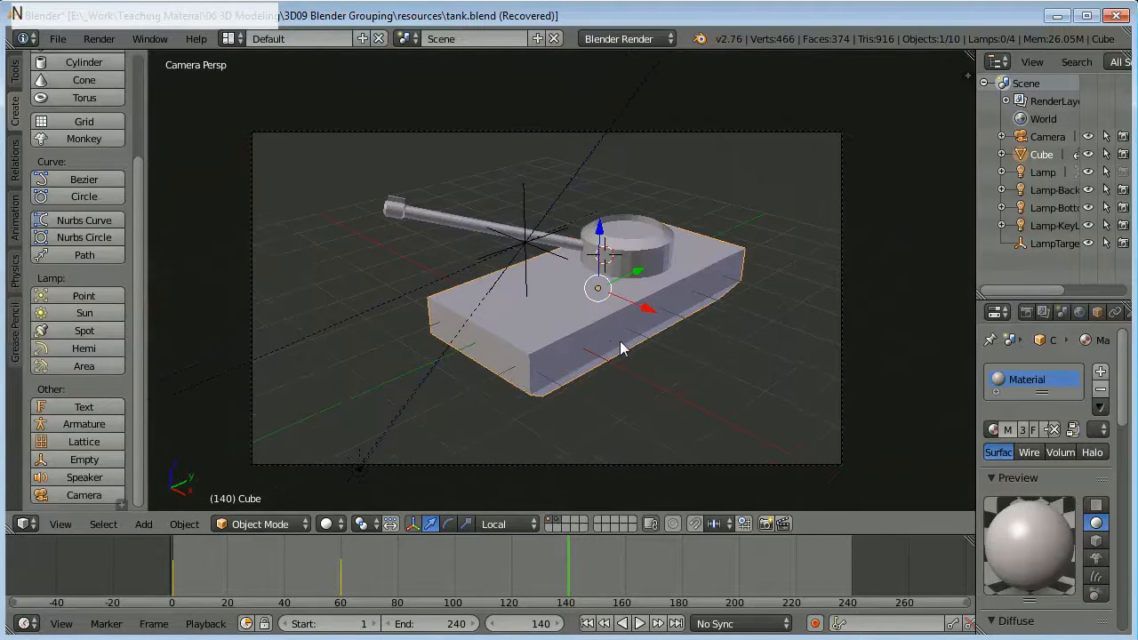
# Step: Play the whole animation from the first frame through the camera to check the shot
pyautogui.click(590, 623)
pyautogui.click(639, 623)
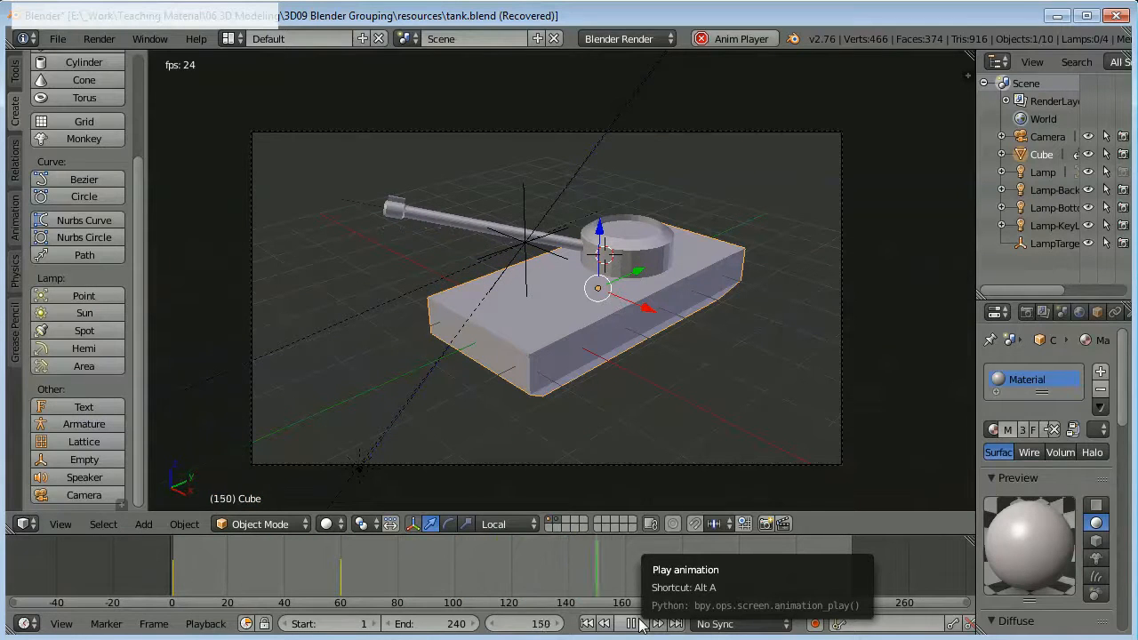
pyautogui.click(633, 623)
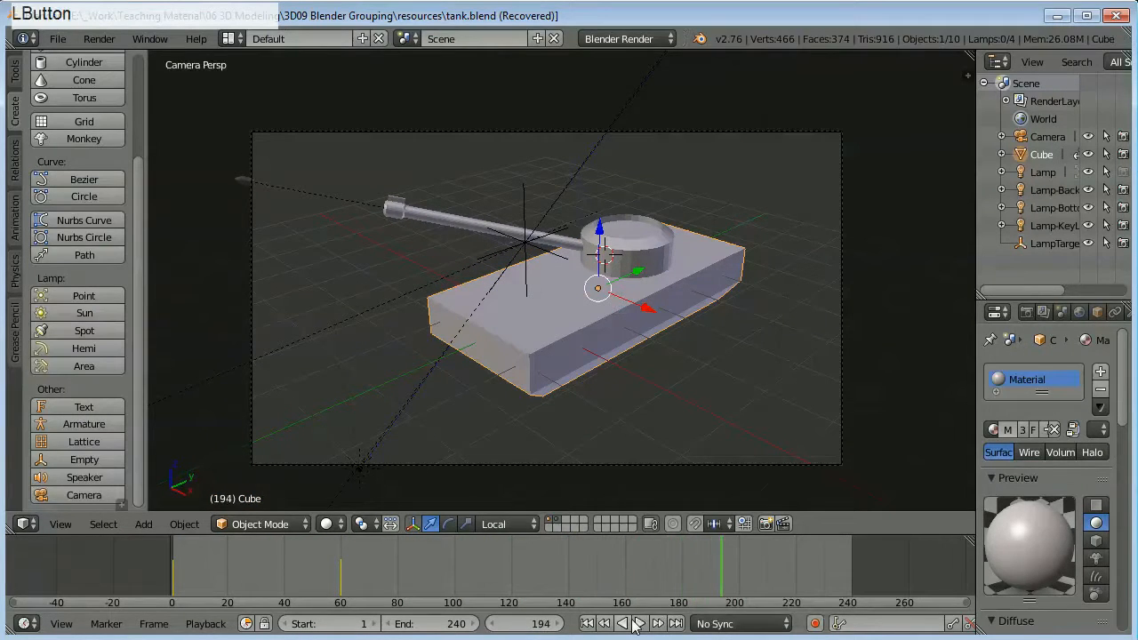
# Step: Select the shell in front of the barrel and change the timeline area to the Graph Editor
pyautogui.rightClick(243, 178)
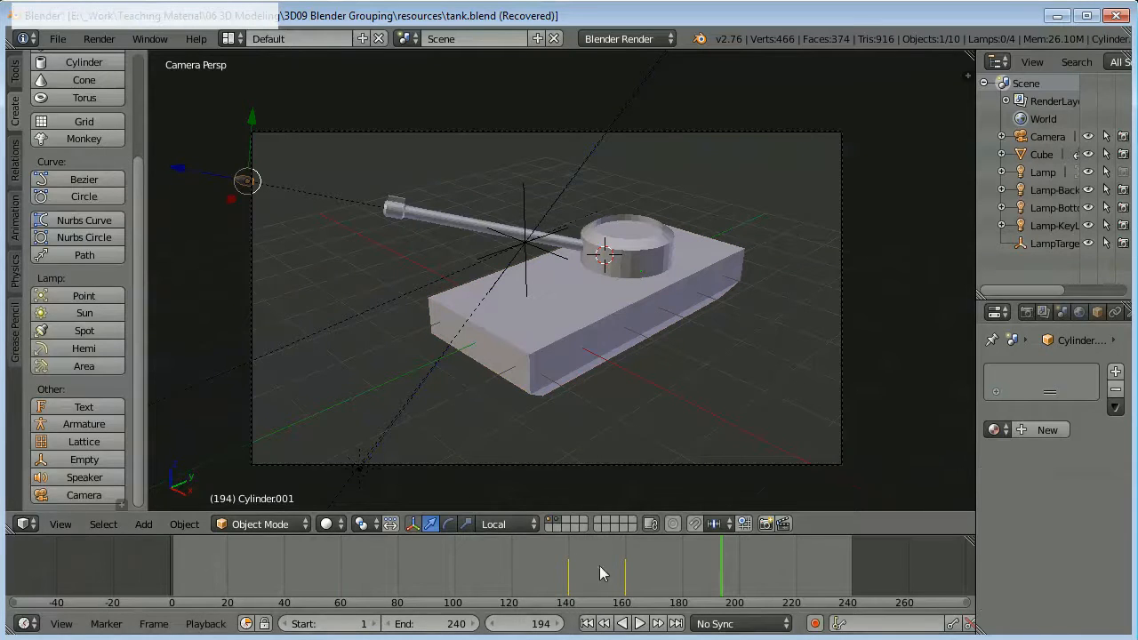
pyautogui.click(26, 623)
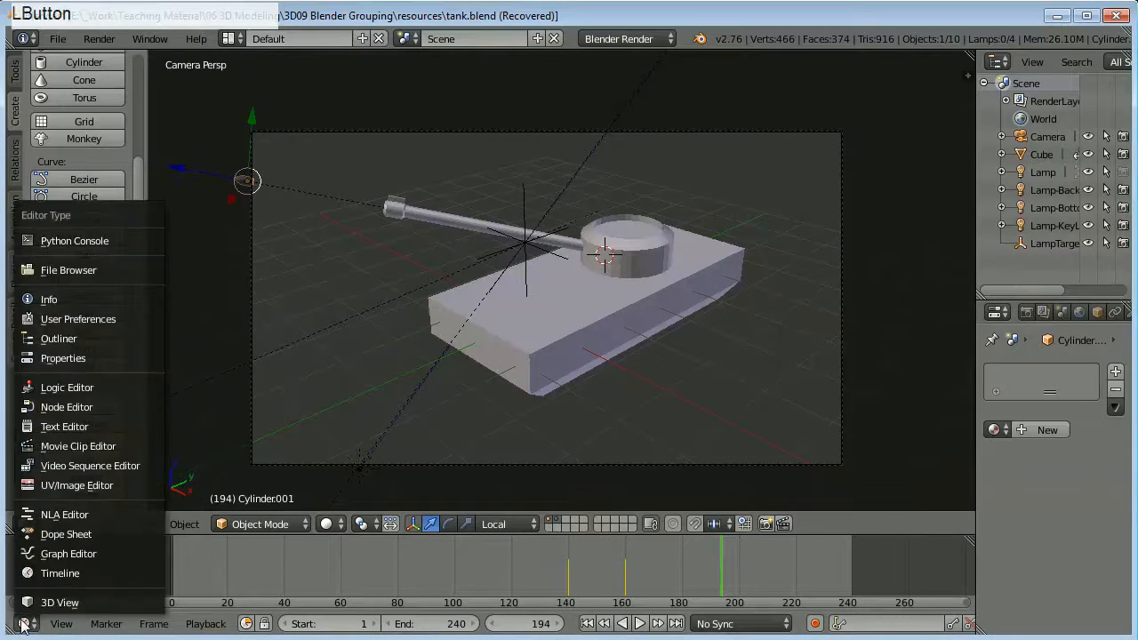
pyautogui.click(69, 553)
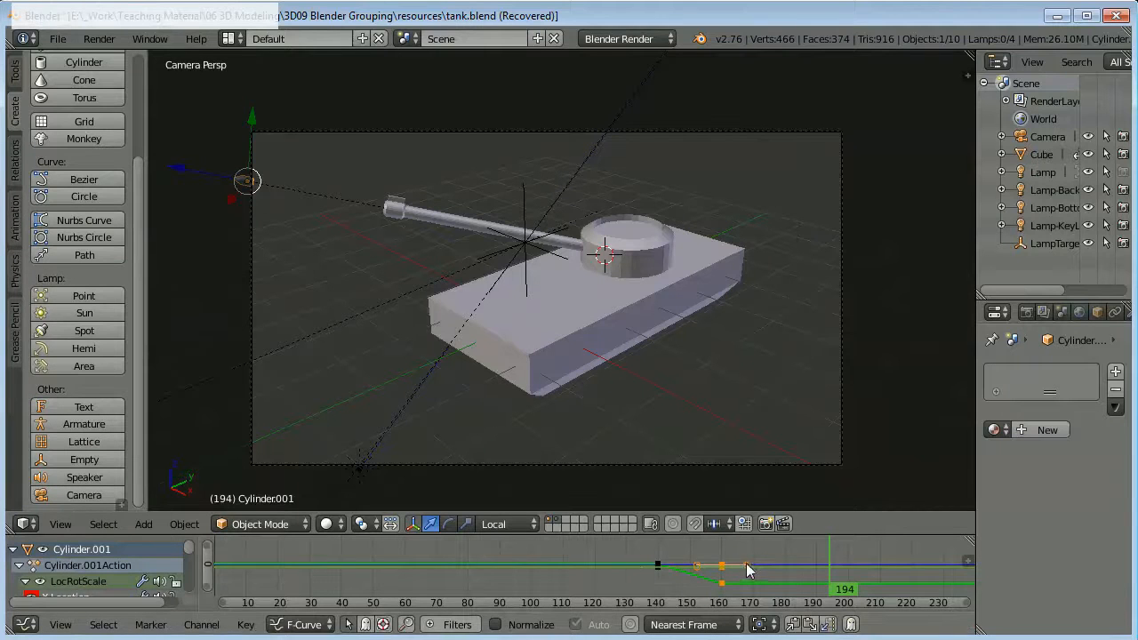
# Step: Shift the shell's location keyframes at frame 160 about 20 frames later along the time axis
pyautogui.scroll(-3, 749, 570)
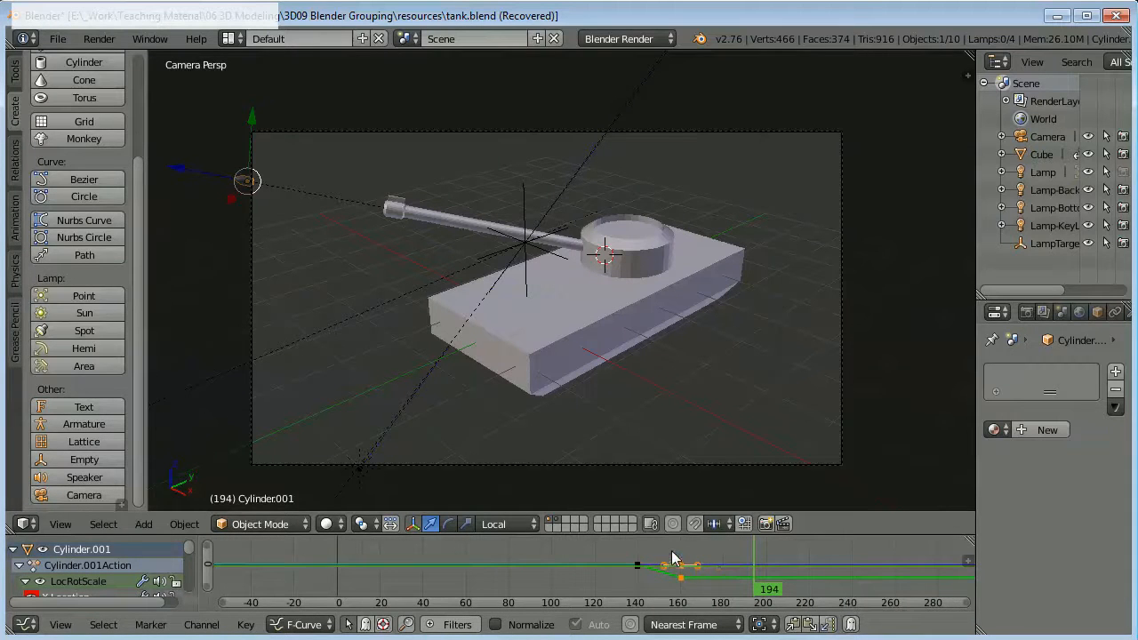
pyautogui.press('g')
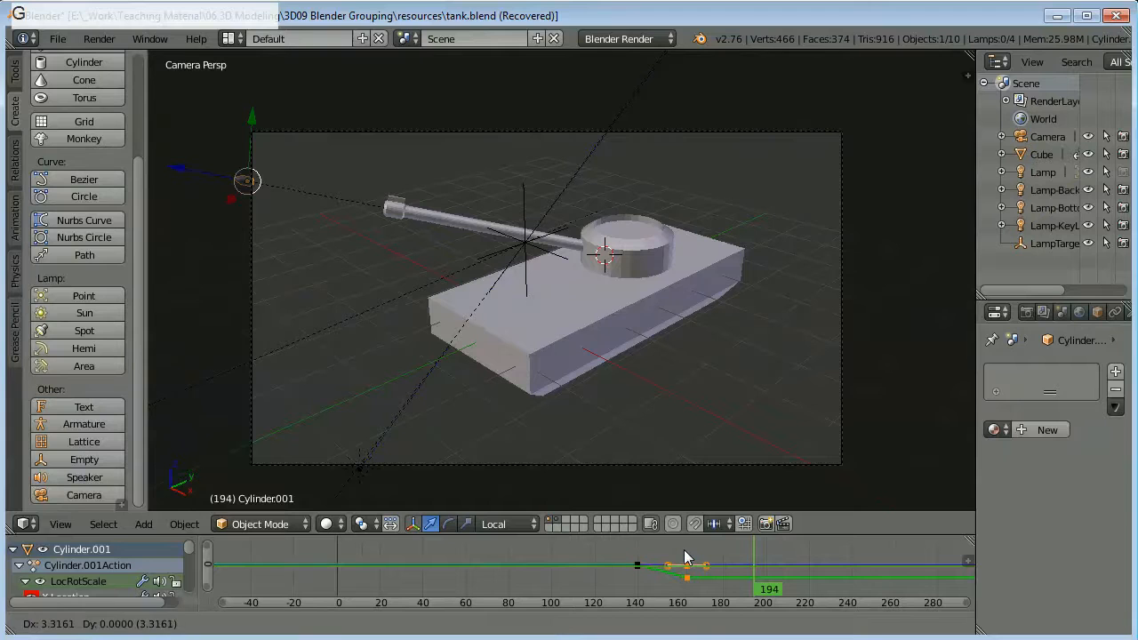
pyautogui.press('x')
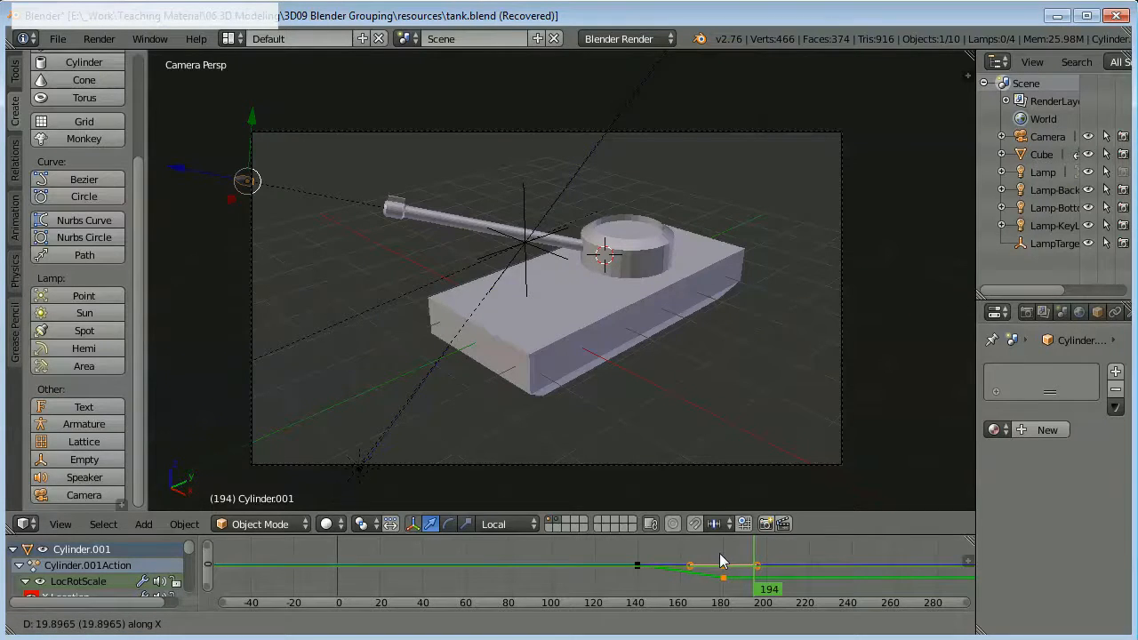
pyautogui.click(719, 555)
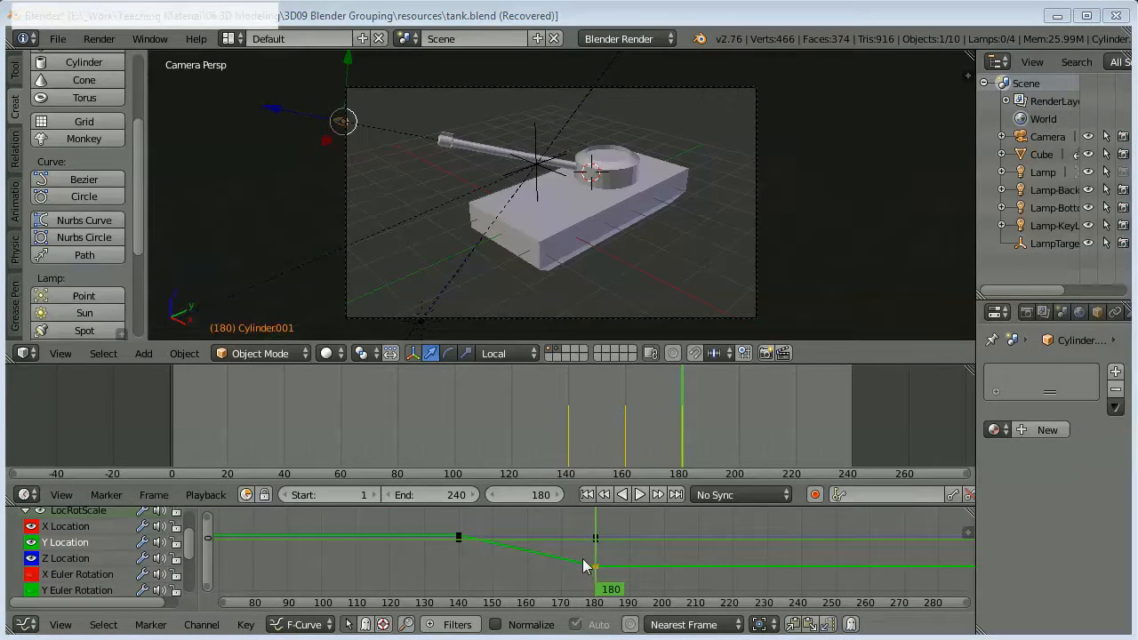
# Step: Lower the shell's Y Location keyframe at frame 180 by about 1.07 along the value axis
pyautogui.click(67, 541)
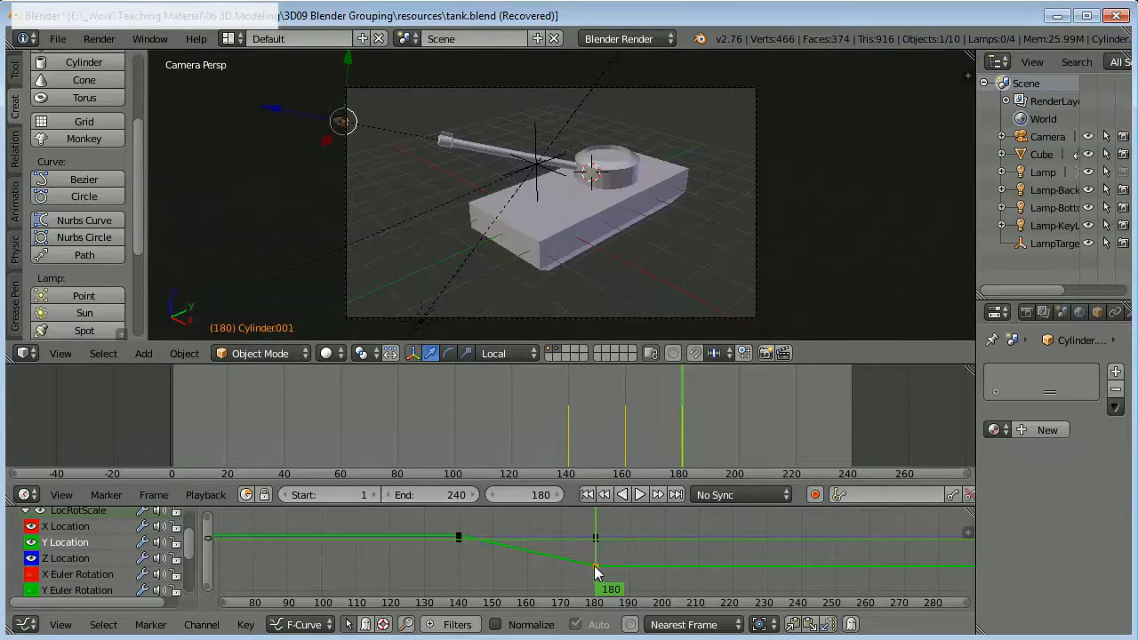
pyautogui.press('g')
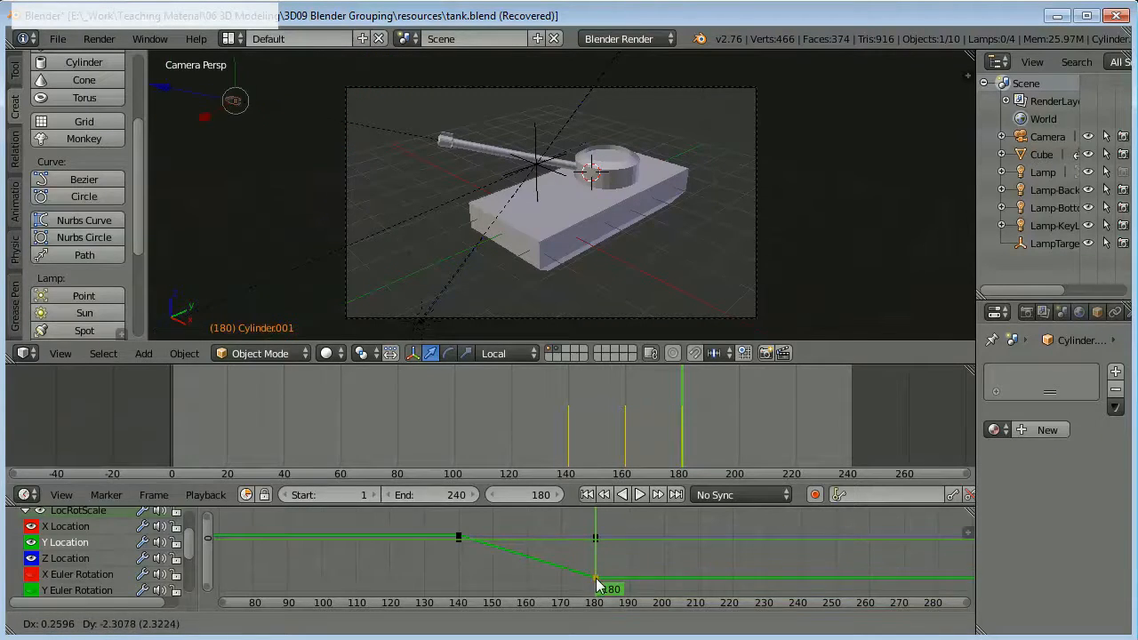
pyautogui.press('y')
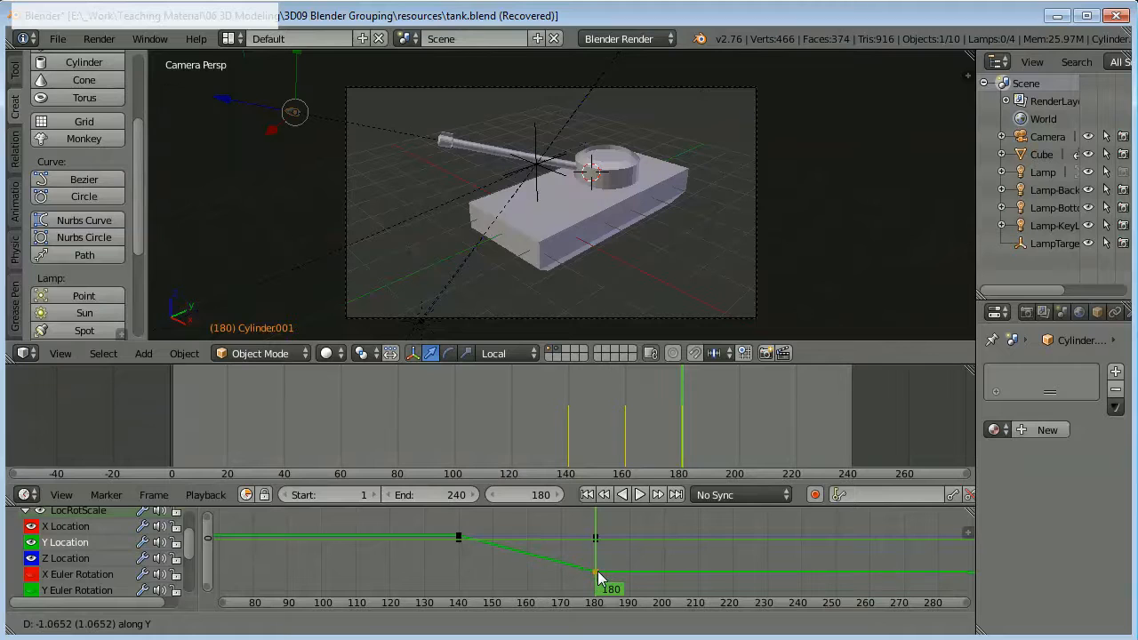
pyautogui.click(597, 571)
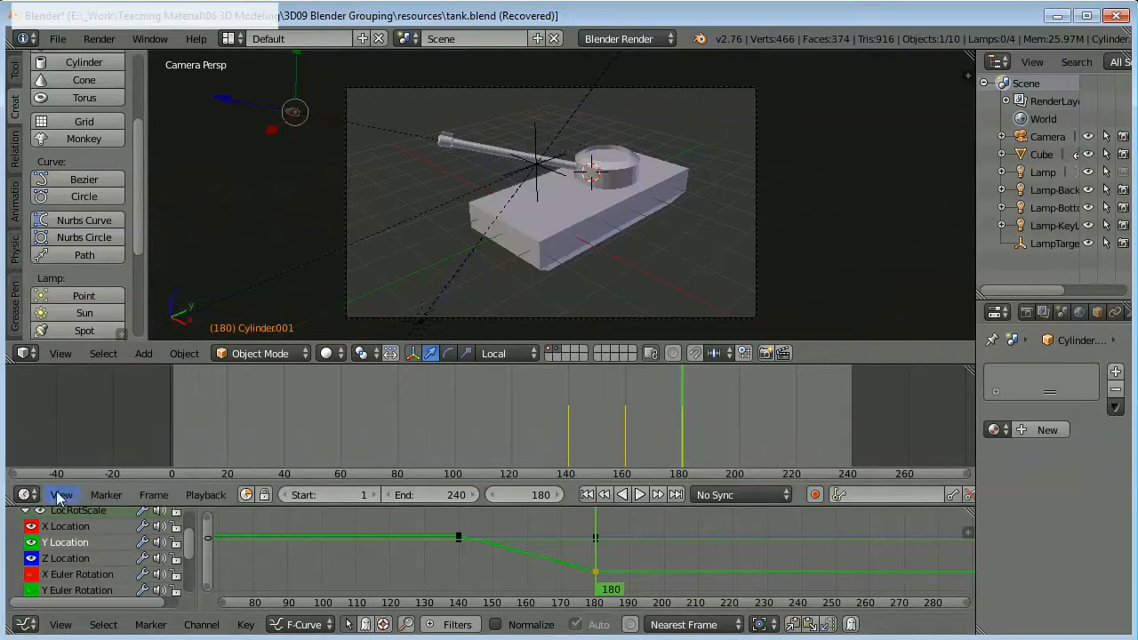
# Step: Merge the timeline over the Graph Editor, enlarge the camera view and play the animation from the first frame
pyautogui.moveTo(7, 500); pyautogui.dragTo(30, 559)
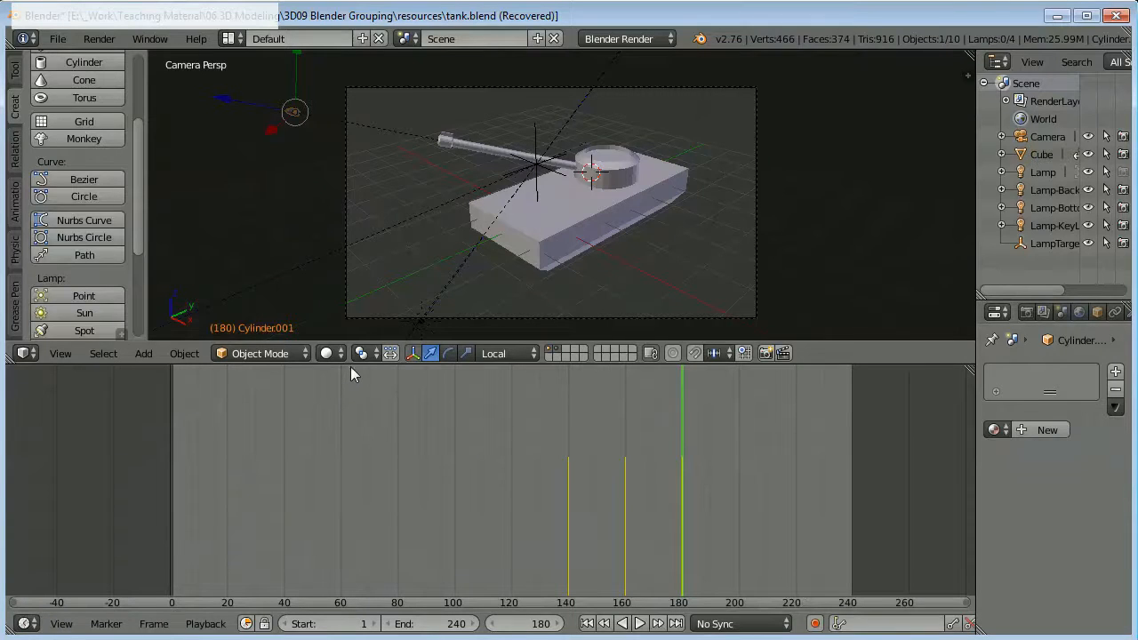
pyautogui.moveTo(352, 368); pyautogui.dragTo(392, 518)
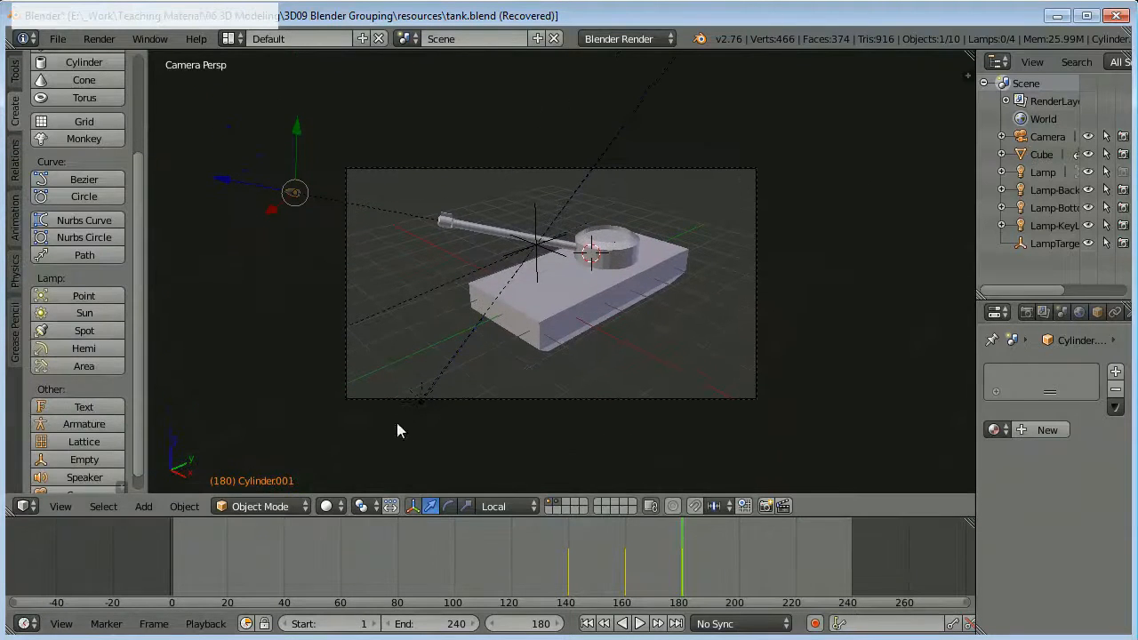
pyautogui.click(587, 623)
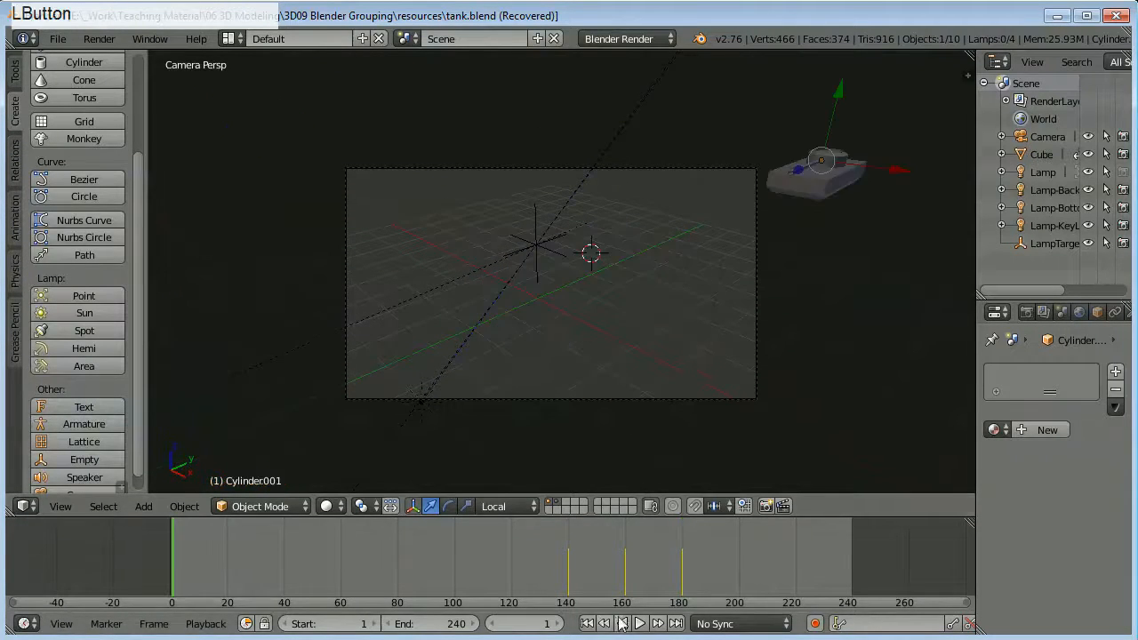
pyautogui.click(638, 625)
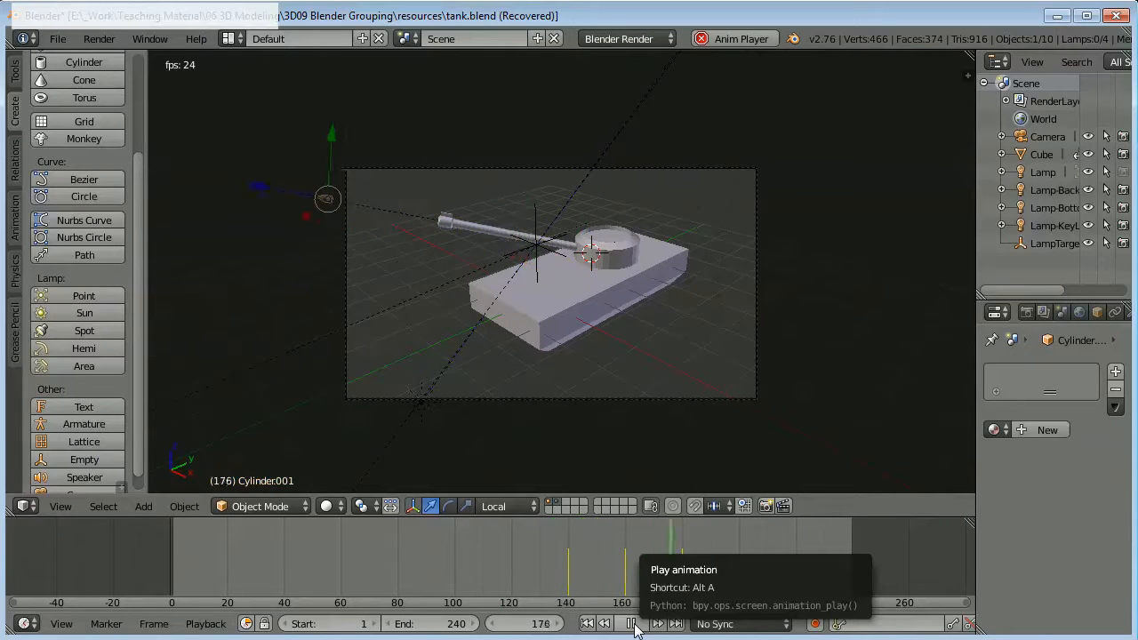
pyautogui.click(632, 624)
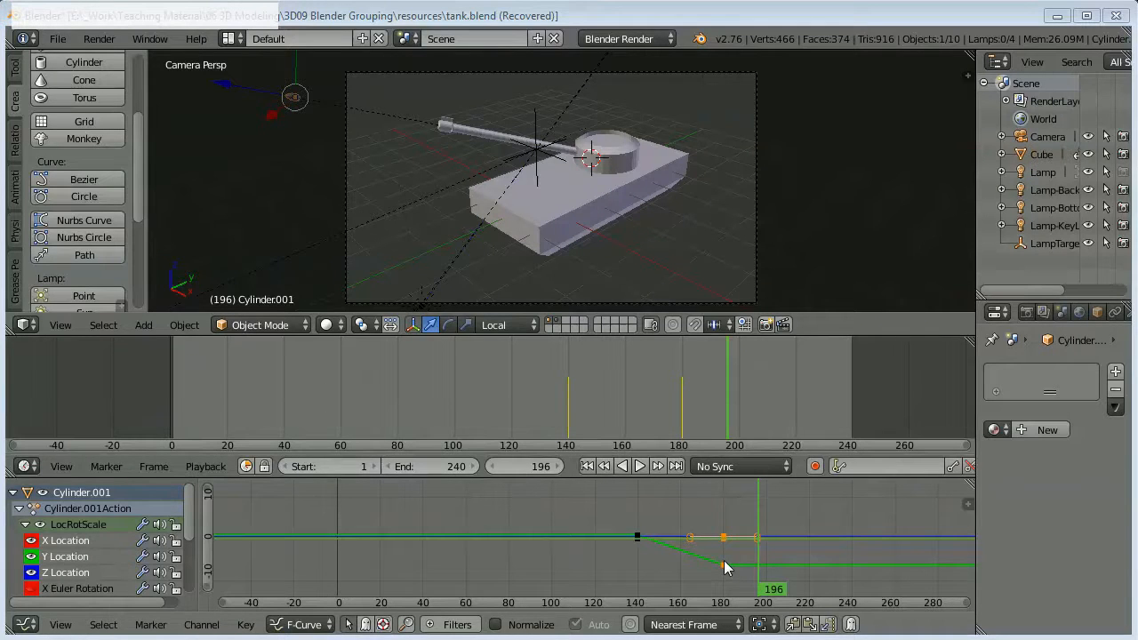
# Step: Move the shell's selected location keyframes at frame 180 back along the time axis to frame 160
pyautogui.click(715, 503)
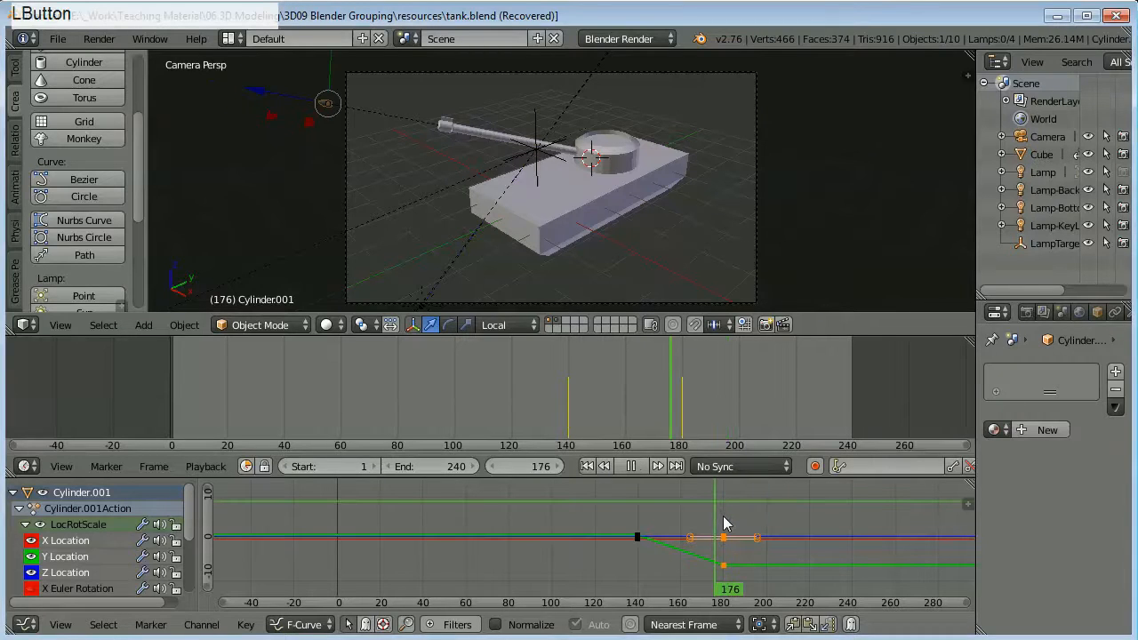
pyautogui.hotkey('ctrl', 'z')
pyautogui.press('g')
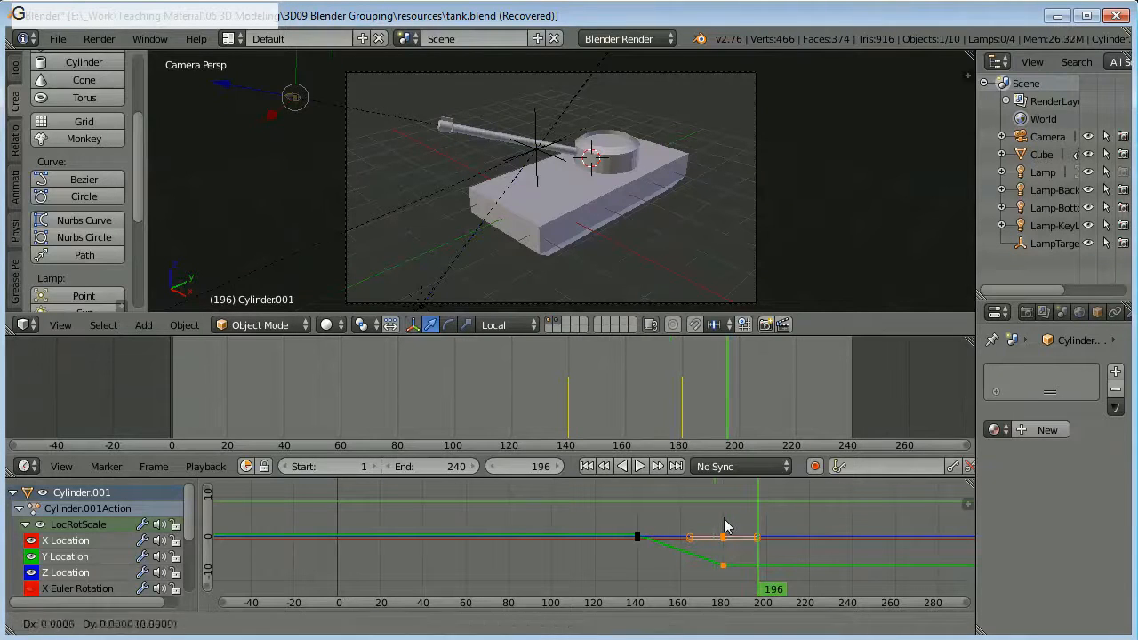
pyautogui.press('x')
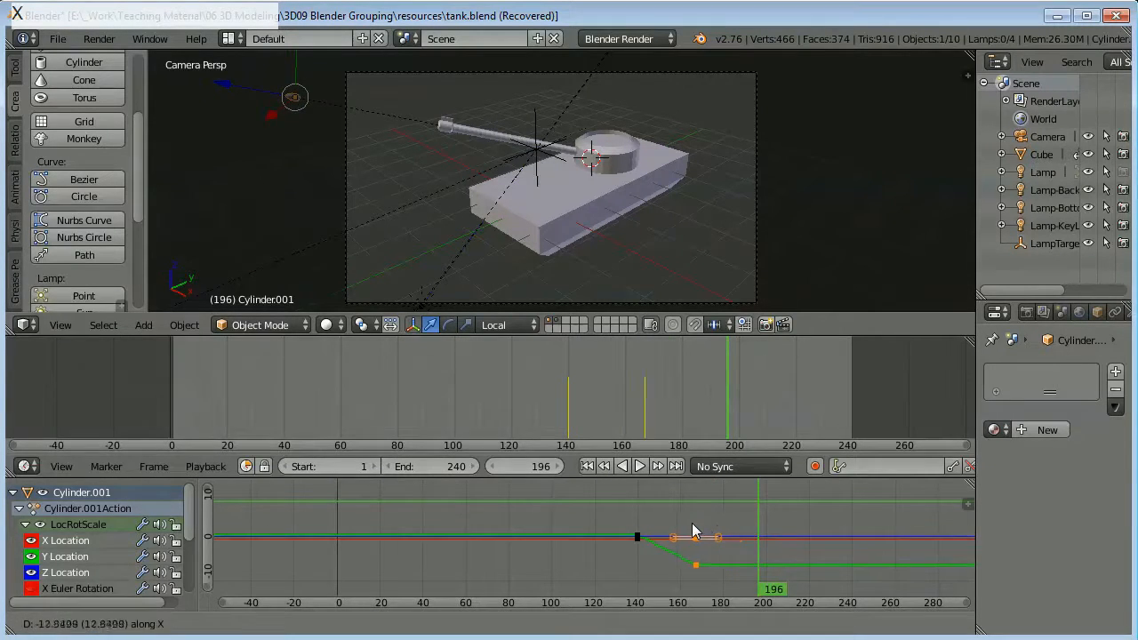
pyautogui.click(681, 529)
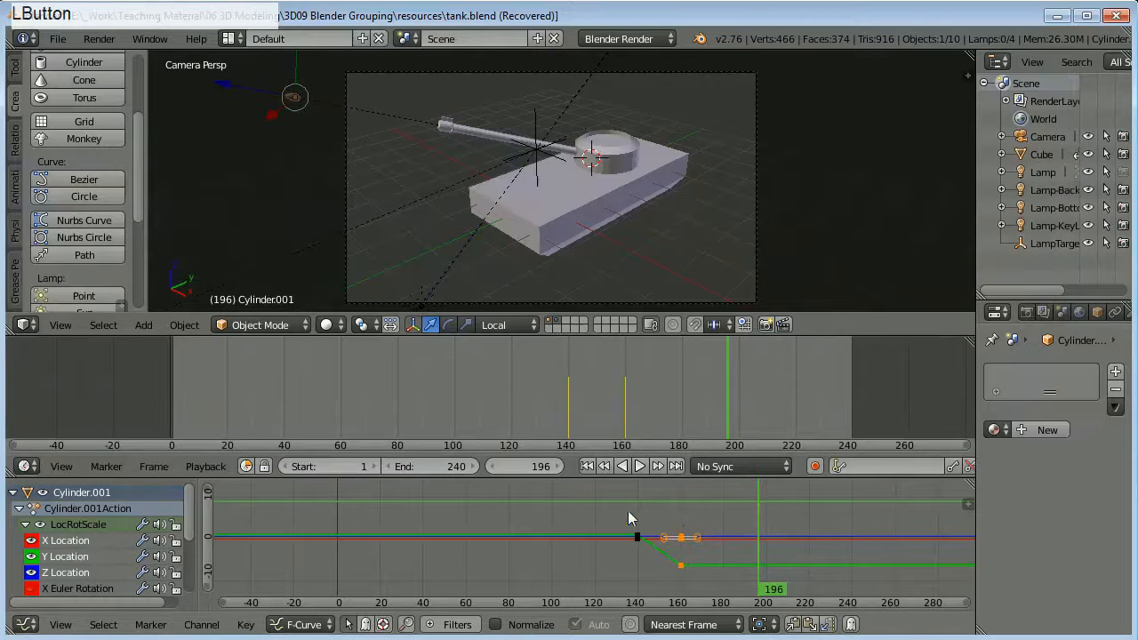
# Step: Play the shell's firing twice from about frame 140 to check its faster flight
pyautogui.click(561, 414)
pyautogui.click(640, 466)
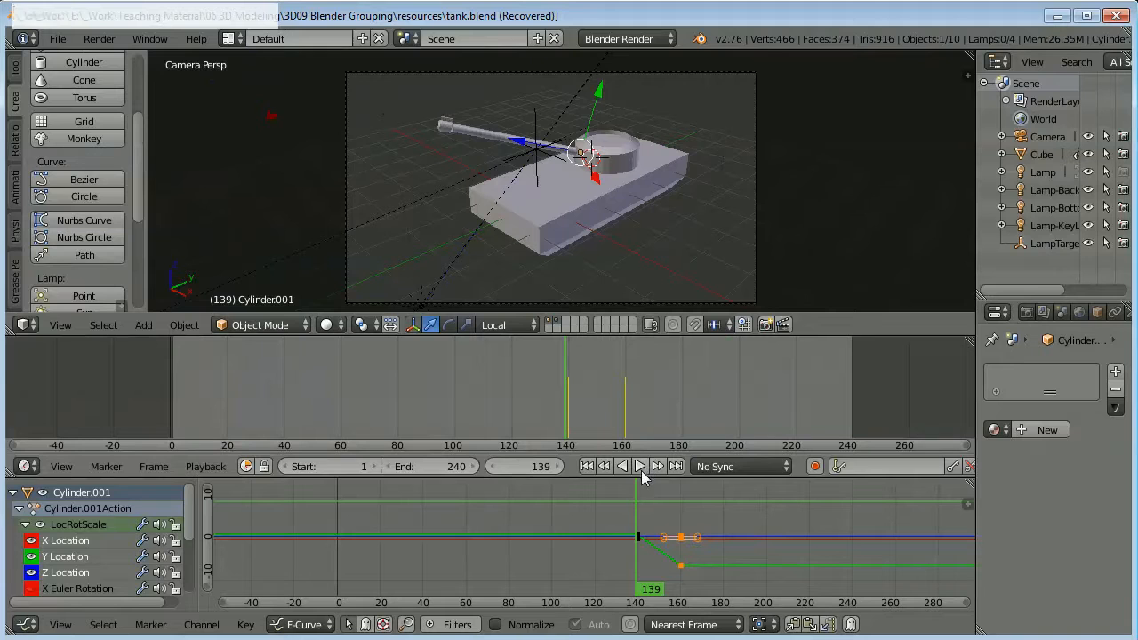
pyautogui.click(629, 467)
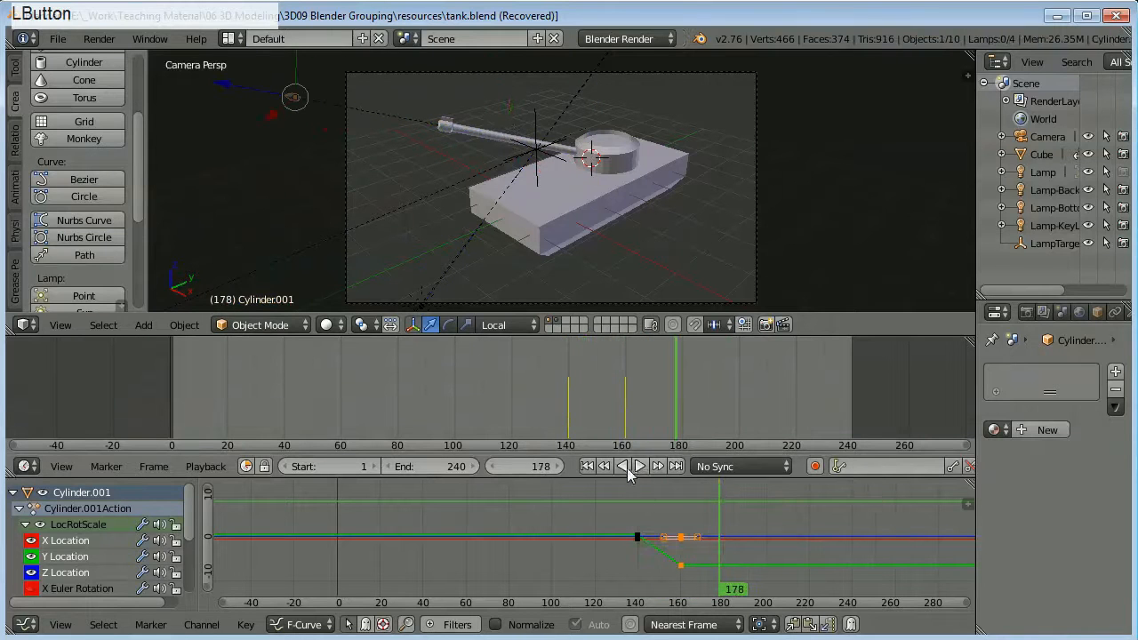
pyautogui.click(568, 430)
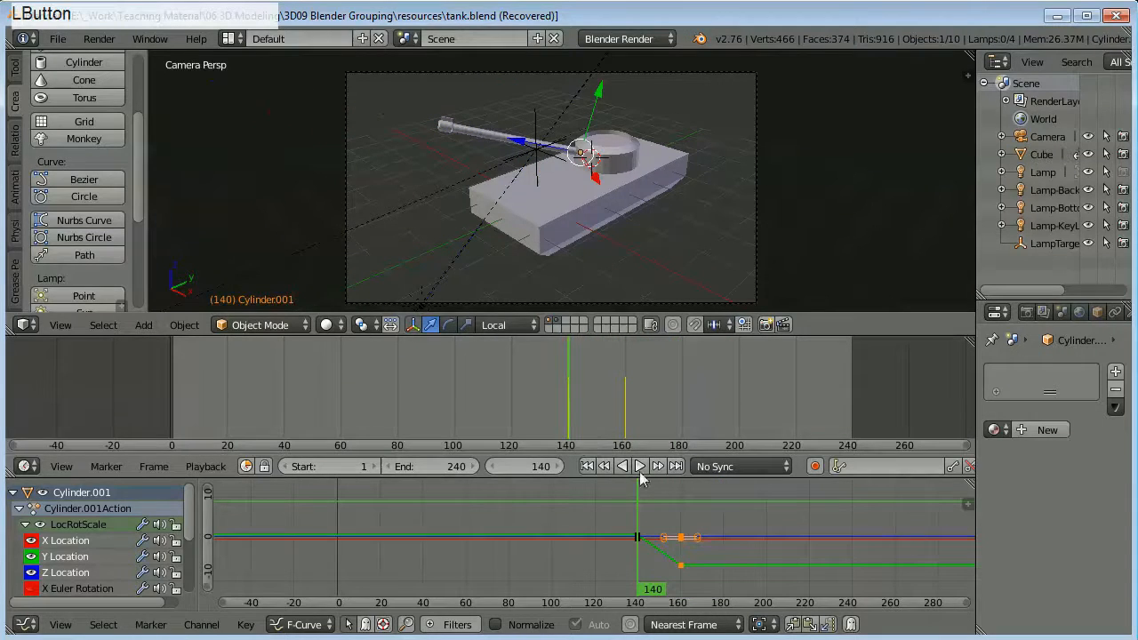
pyautogui.click(640, 467)
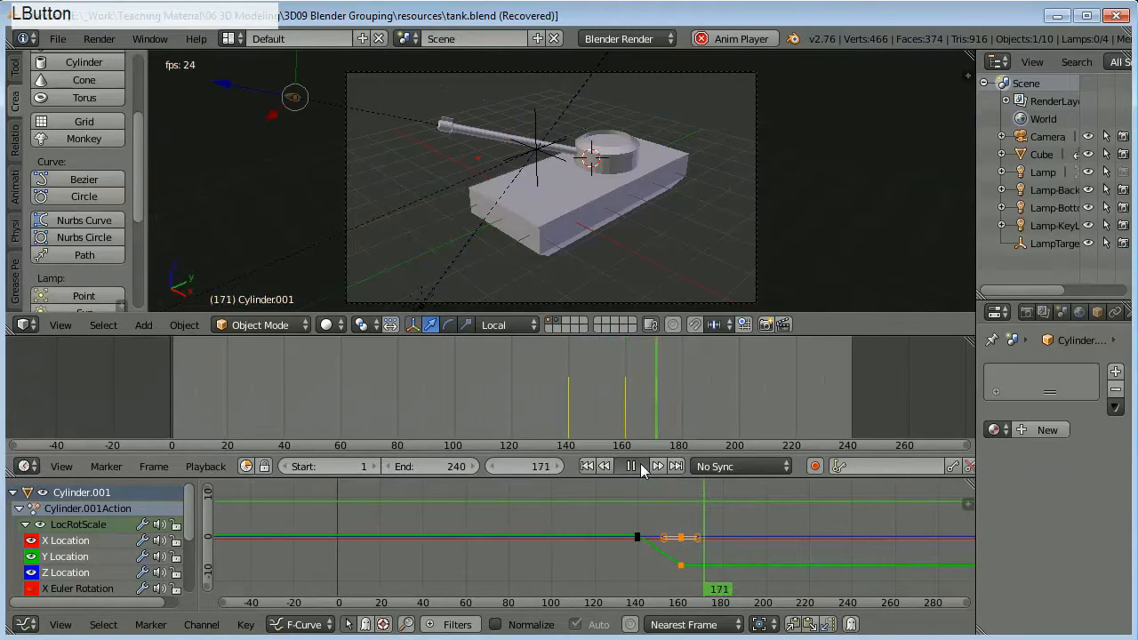
pyautogui.click(637, 469)
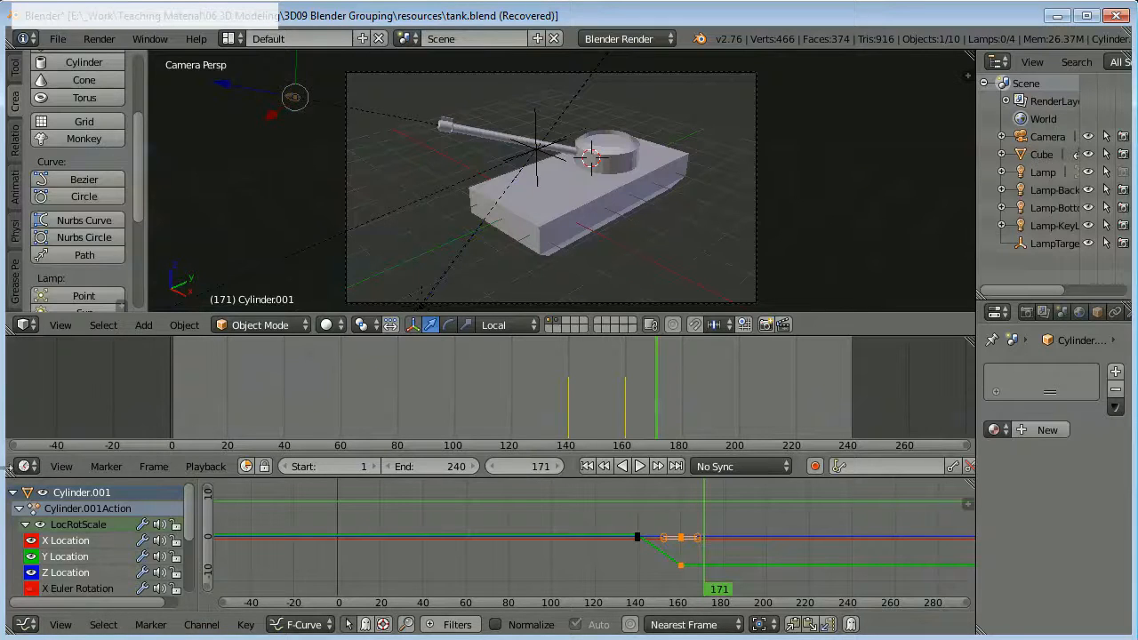
# Step: Close the Graph Editor, shrink the timeline to a narrow strip and play the whole animation from frame 1 through the camera
pyautogui.moveTo(11, 473); pyautogui.dragTo(255, 498)
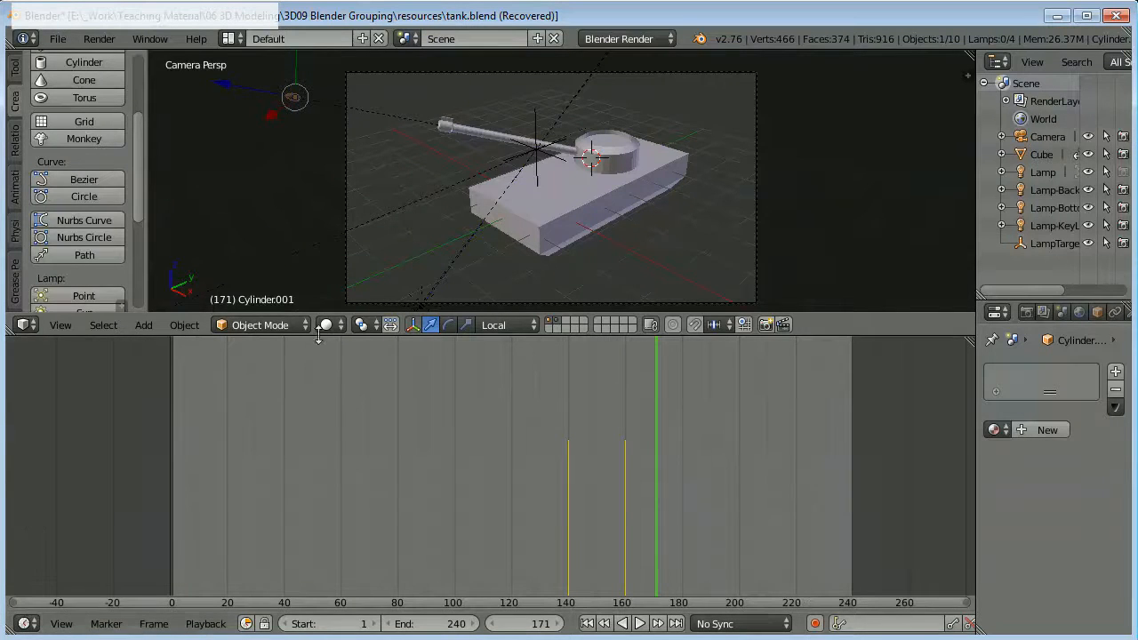
pyautogui.moveTo(318, 335); pyautogui.dragTo(318, 576)
pyautogui.click(587, 623)
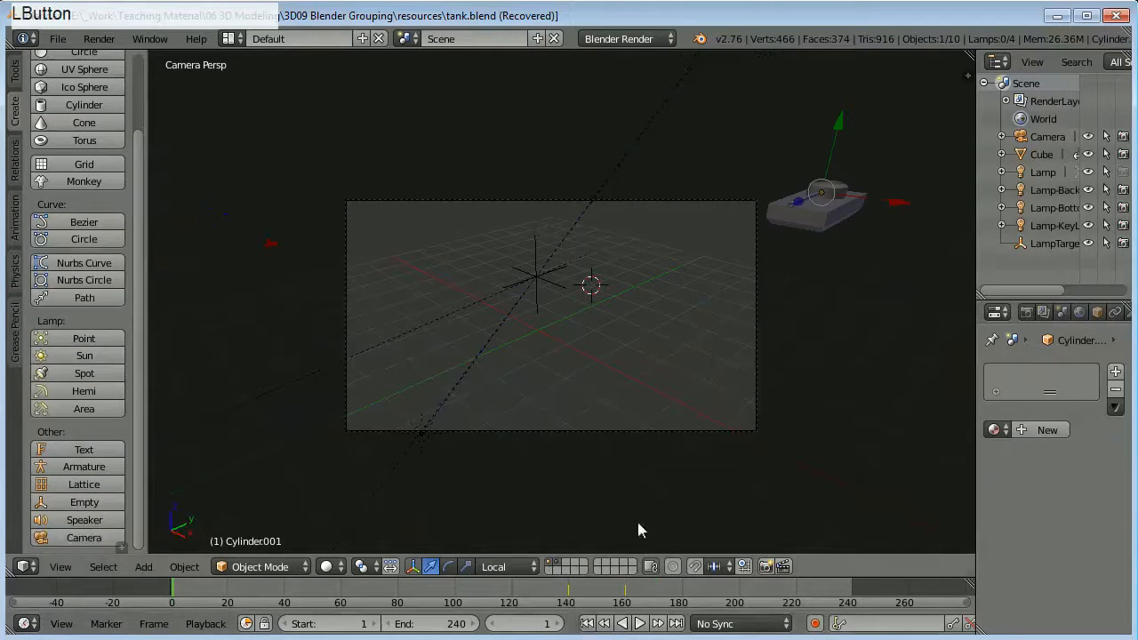
pyautogui.click(639, 623)
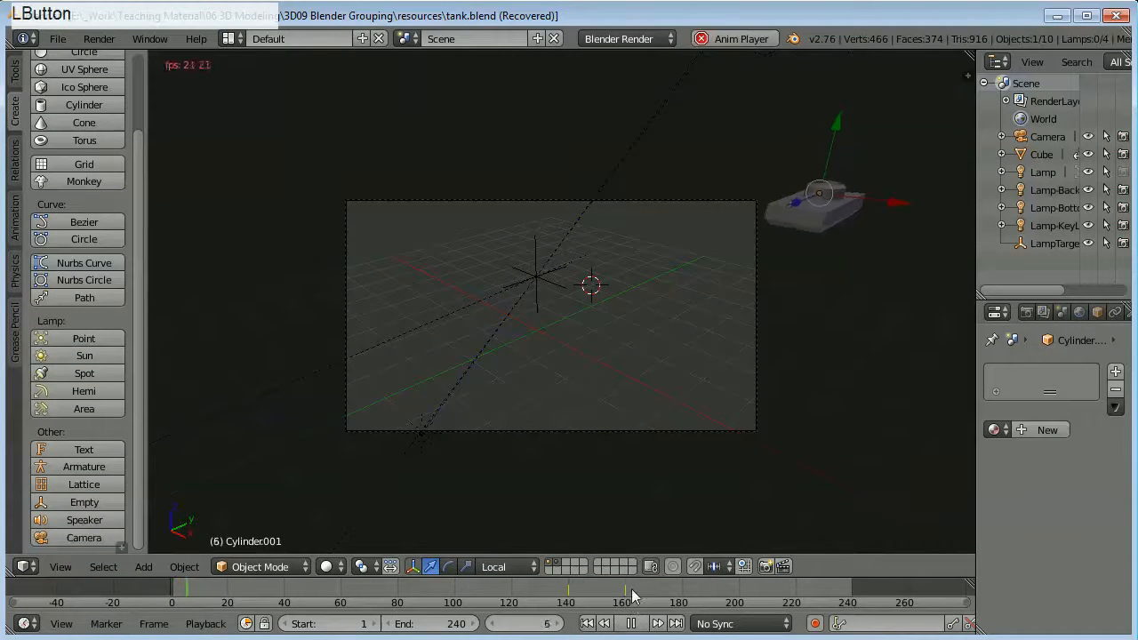